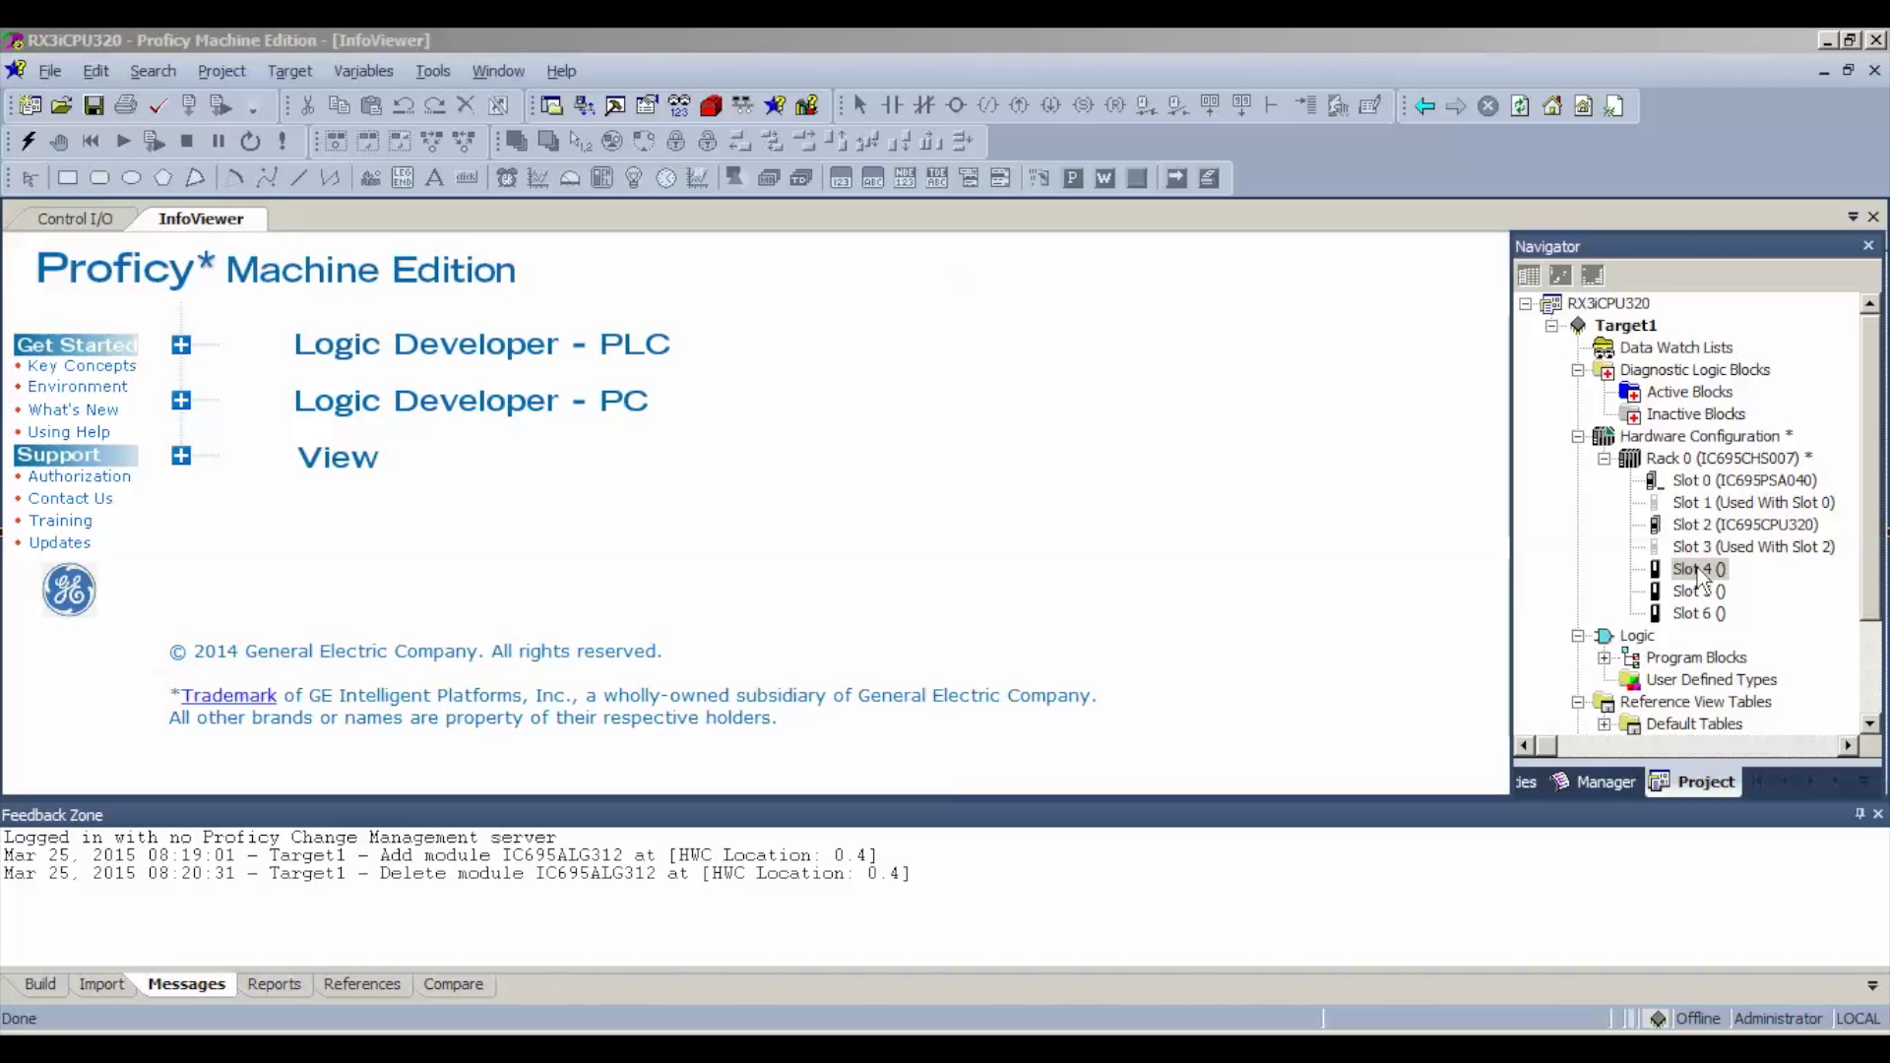
- Bring up the context menu for empty Slot 4 in Rack 0 of the hardware configuration
{"action": "right_click", "coordinate": [1701, 575]}
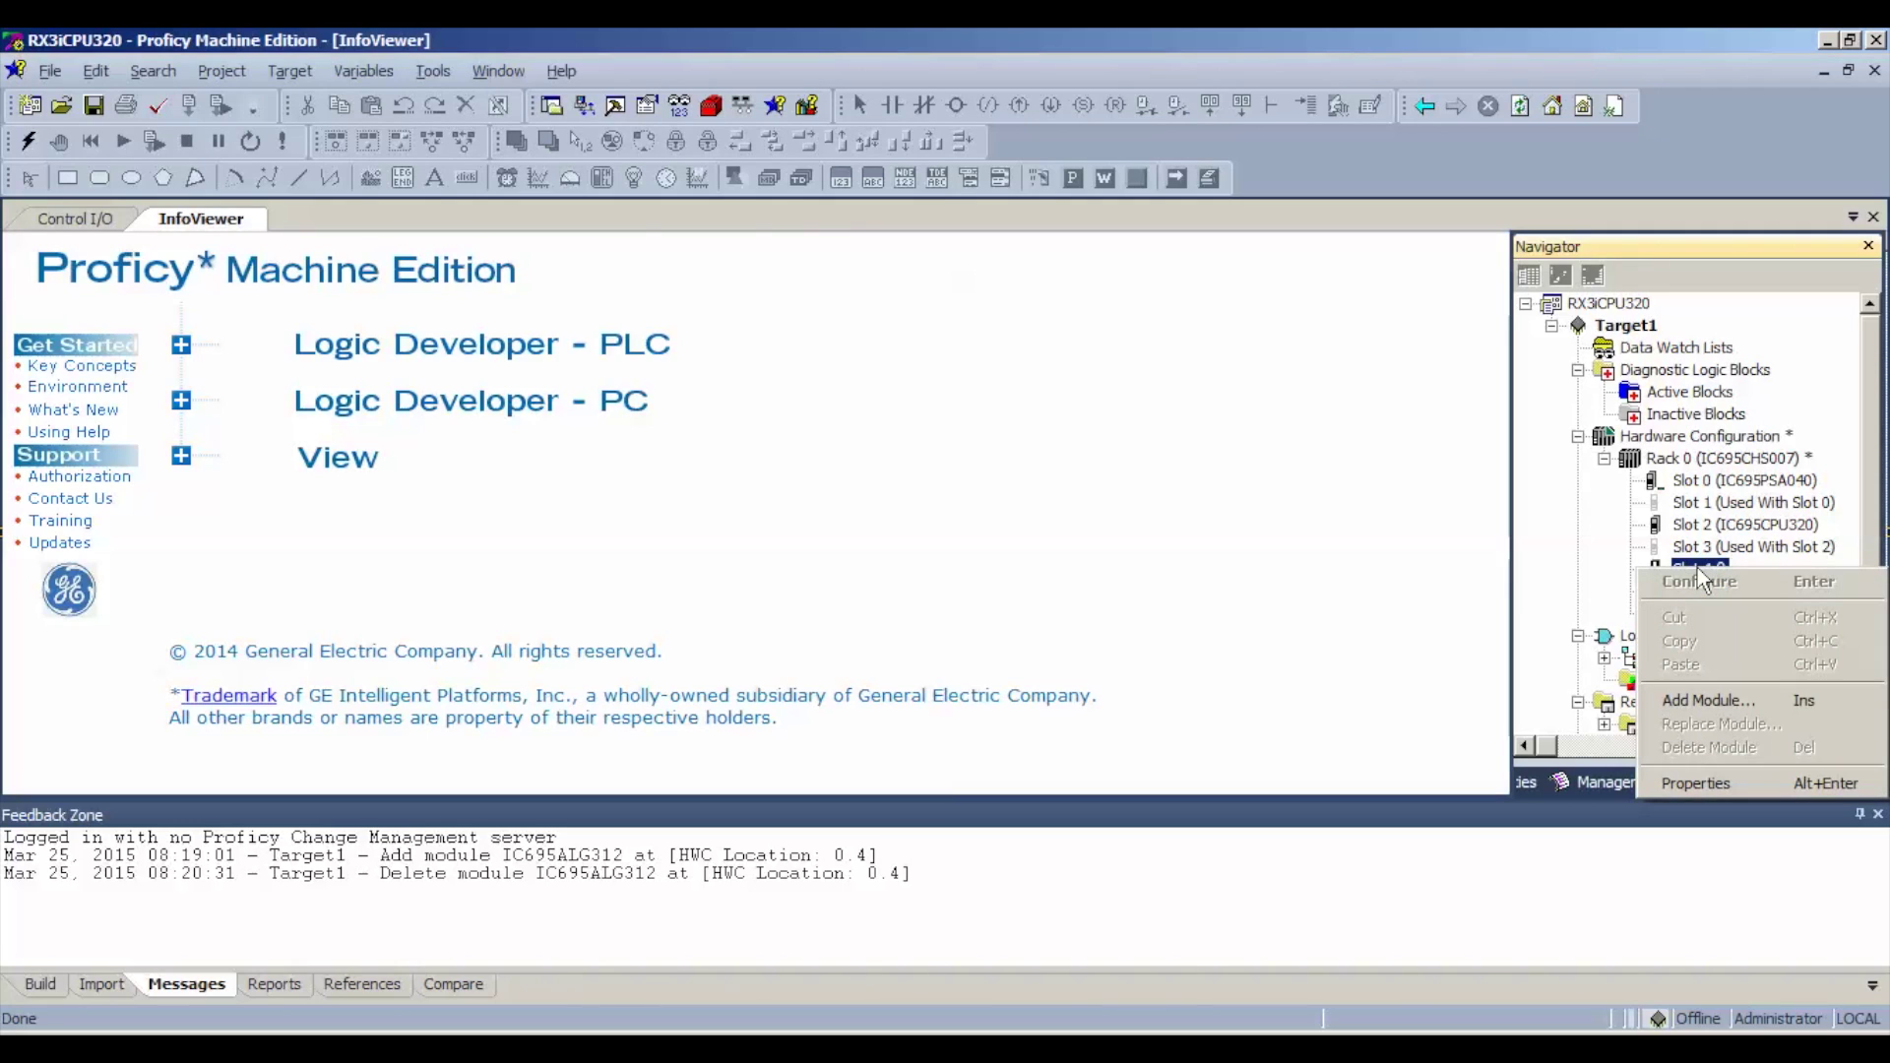
- Add the IC695ALG312 module from the Catalog's Analog Input list to Slot 4
{"action": "left_click", "coordinate": [1709, 703]}
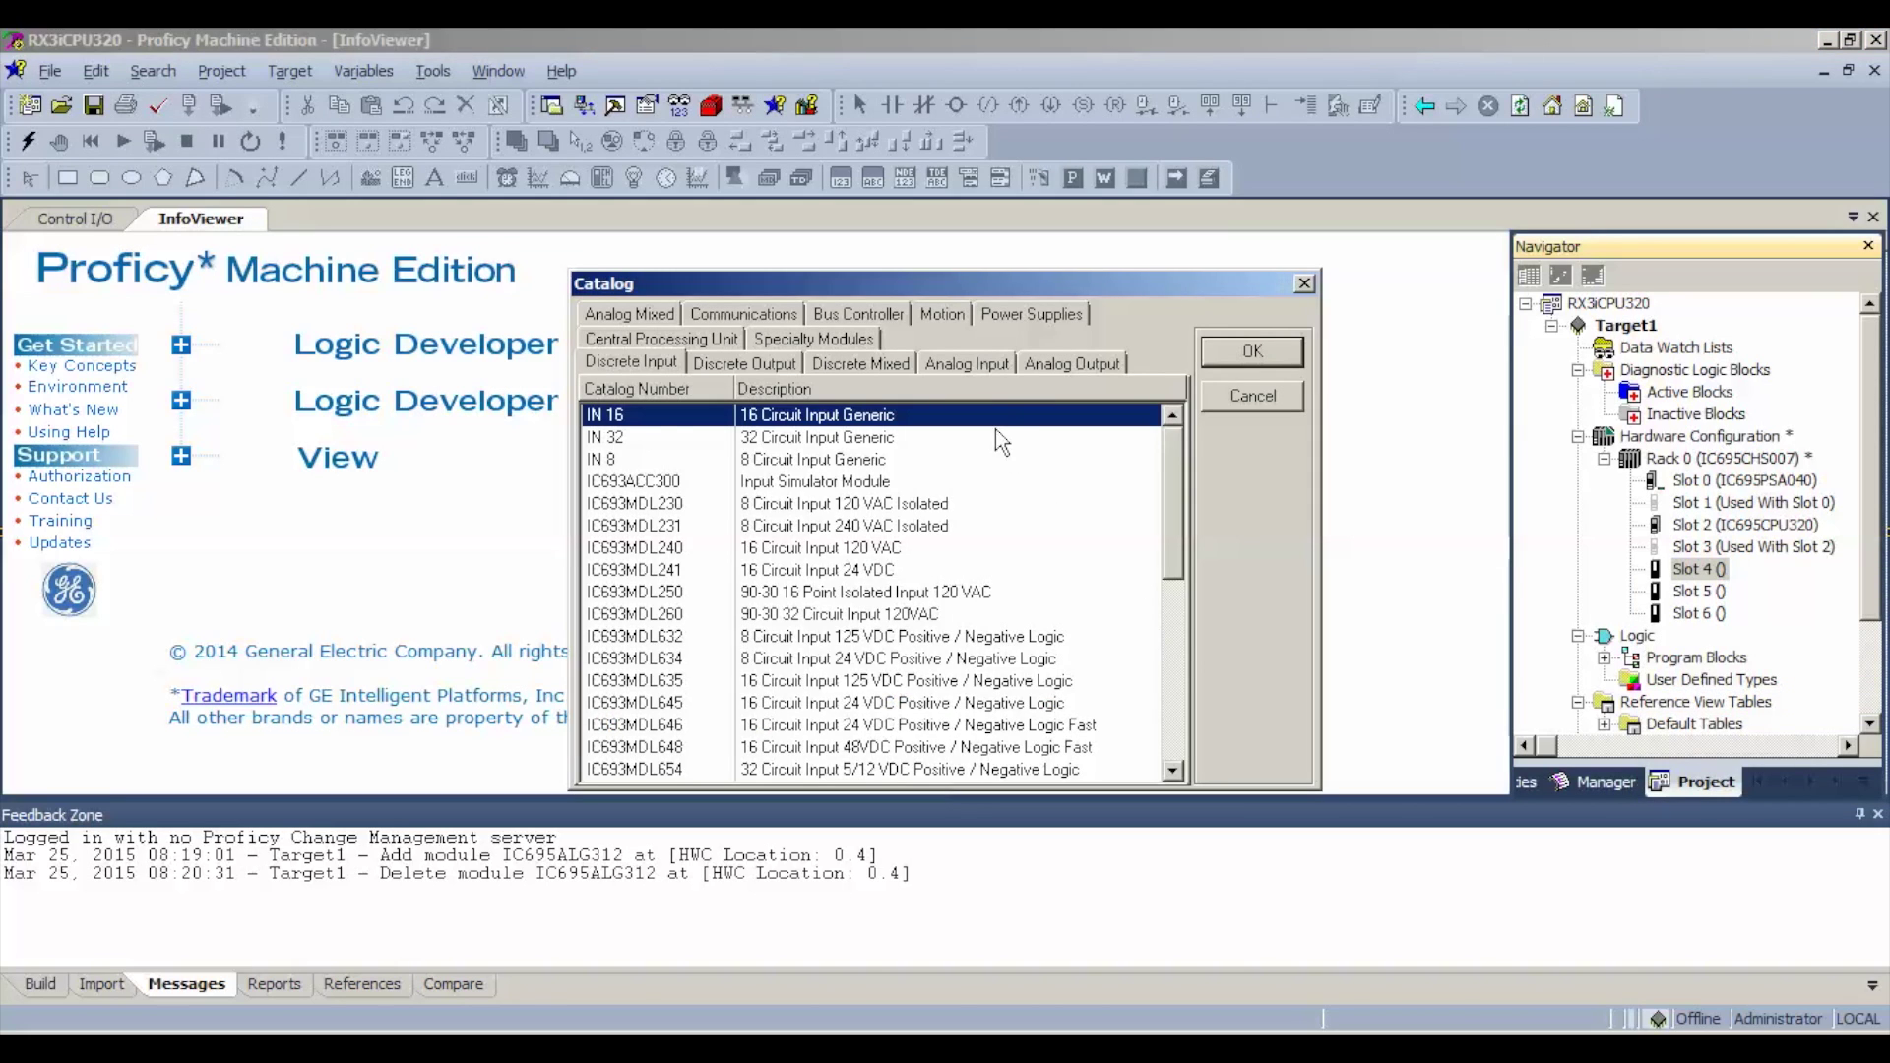
{"action": "left_click", "coordinate": [967, 364]}
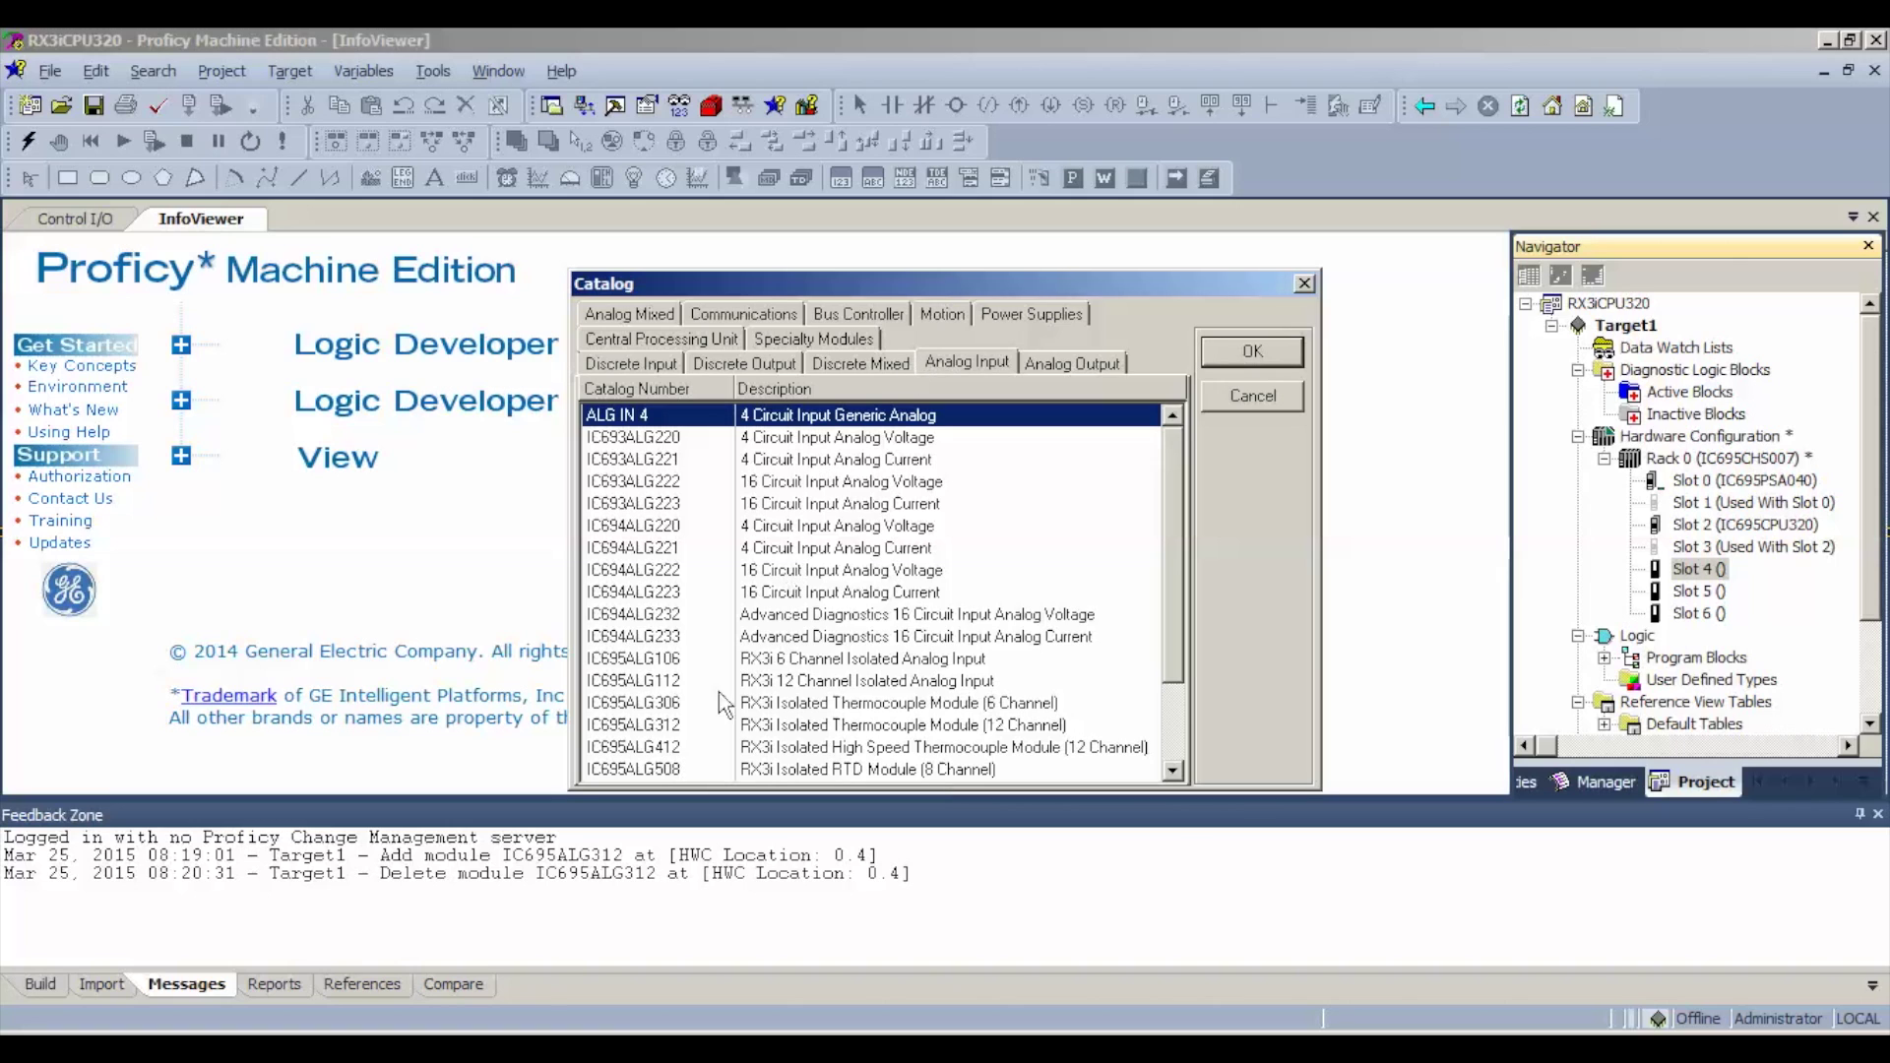
{"action": "double_click", "coordinate": [661, 725]}
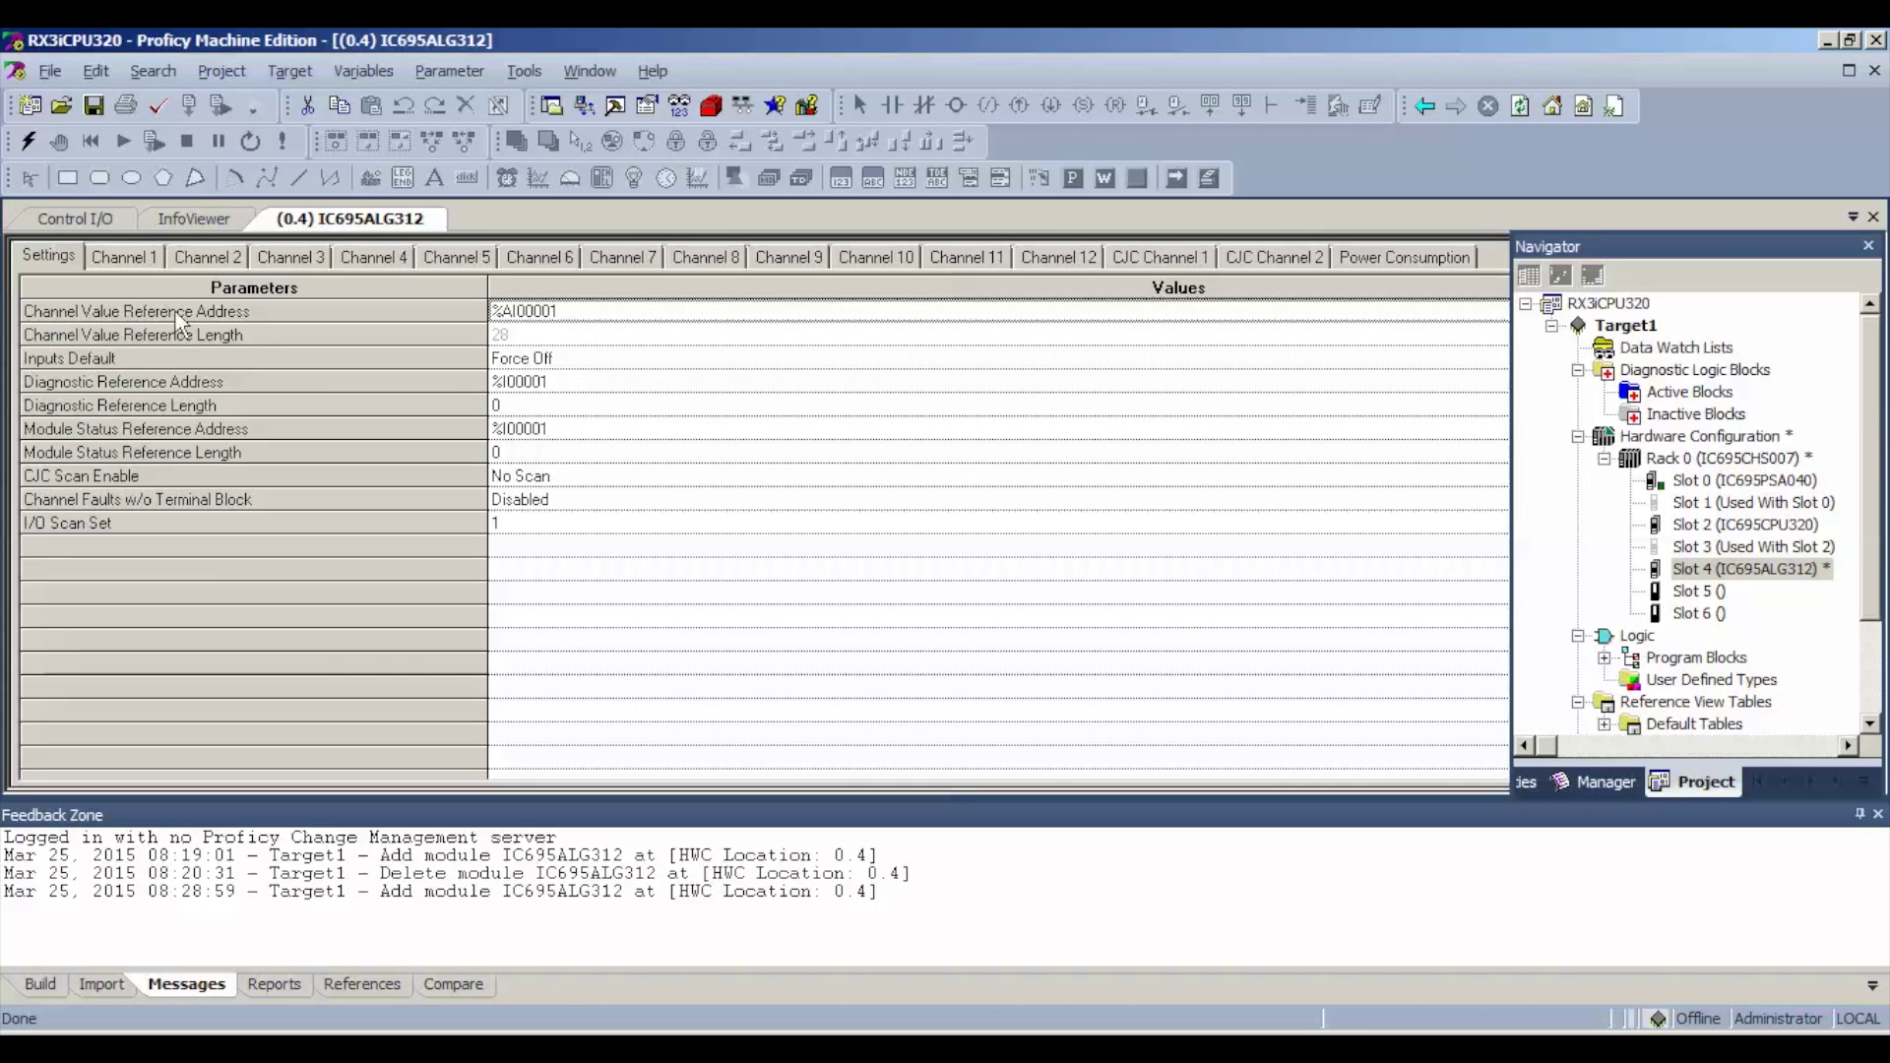
- Set Channel 1's Range Type to Voltage and view its -50mV to +50mV range options
{"action": "left_click", "coordinate": [134, 261]}
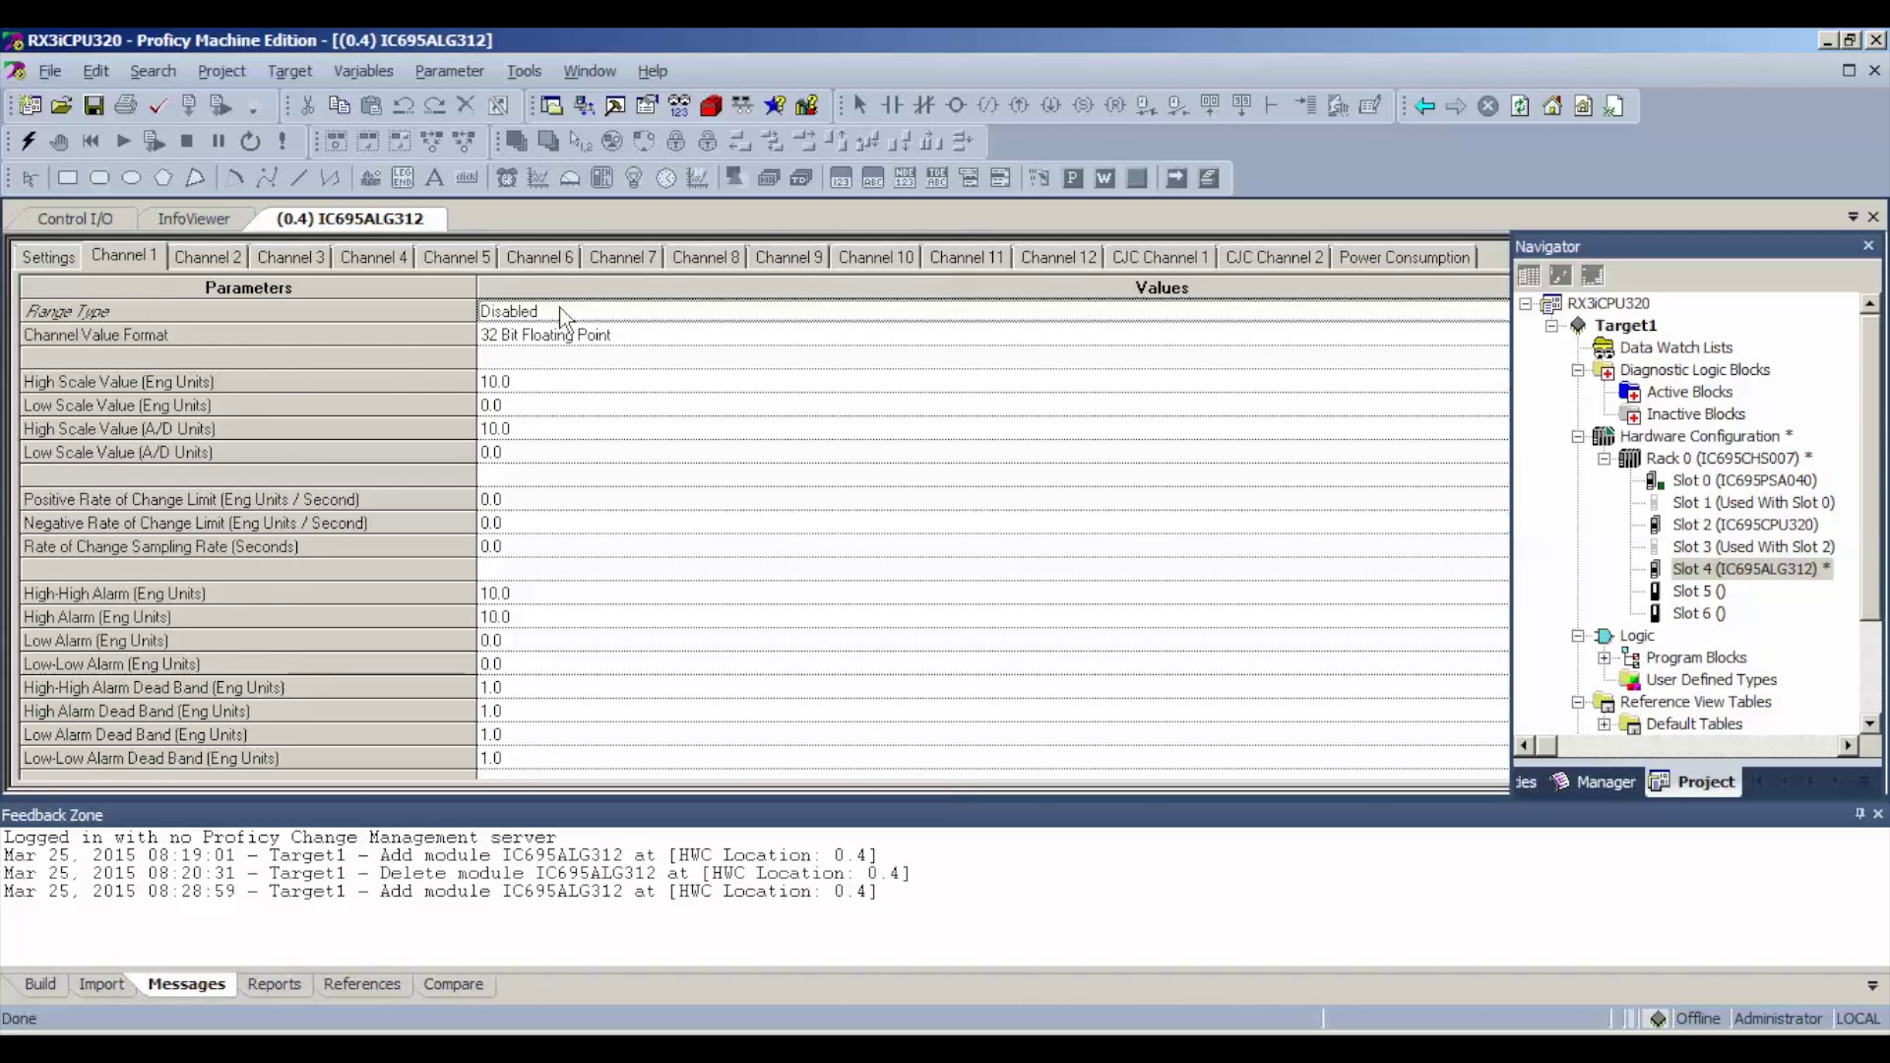
{"action": "mouse_move", "coordinate": [532, 312]}
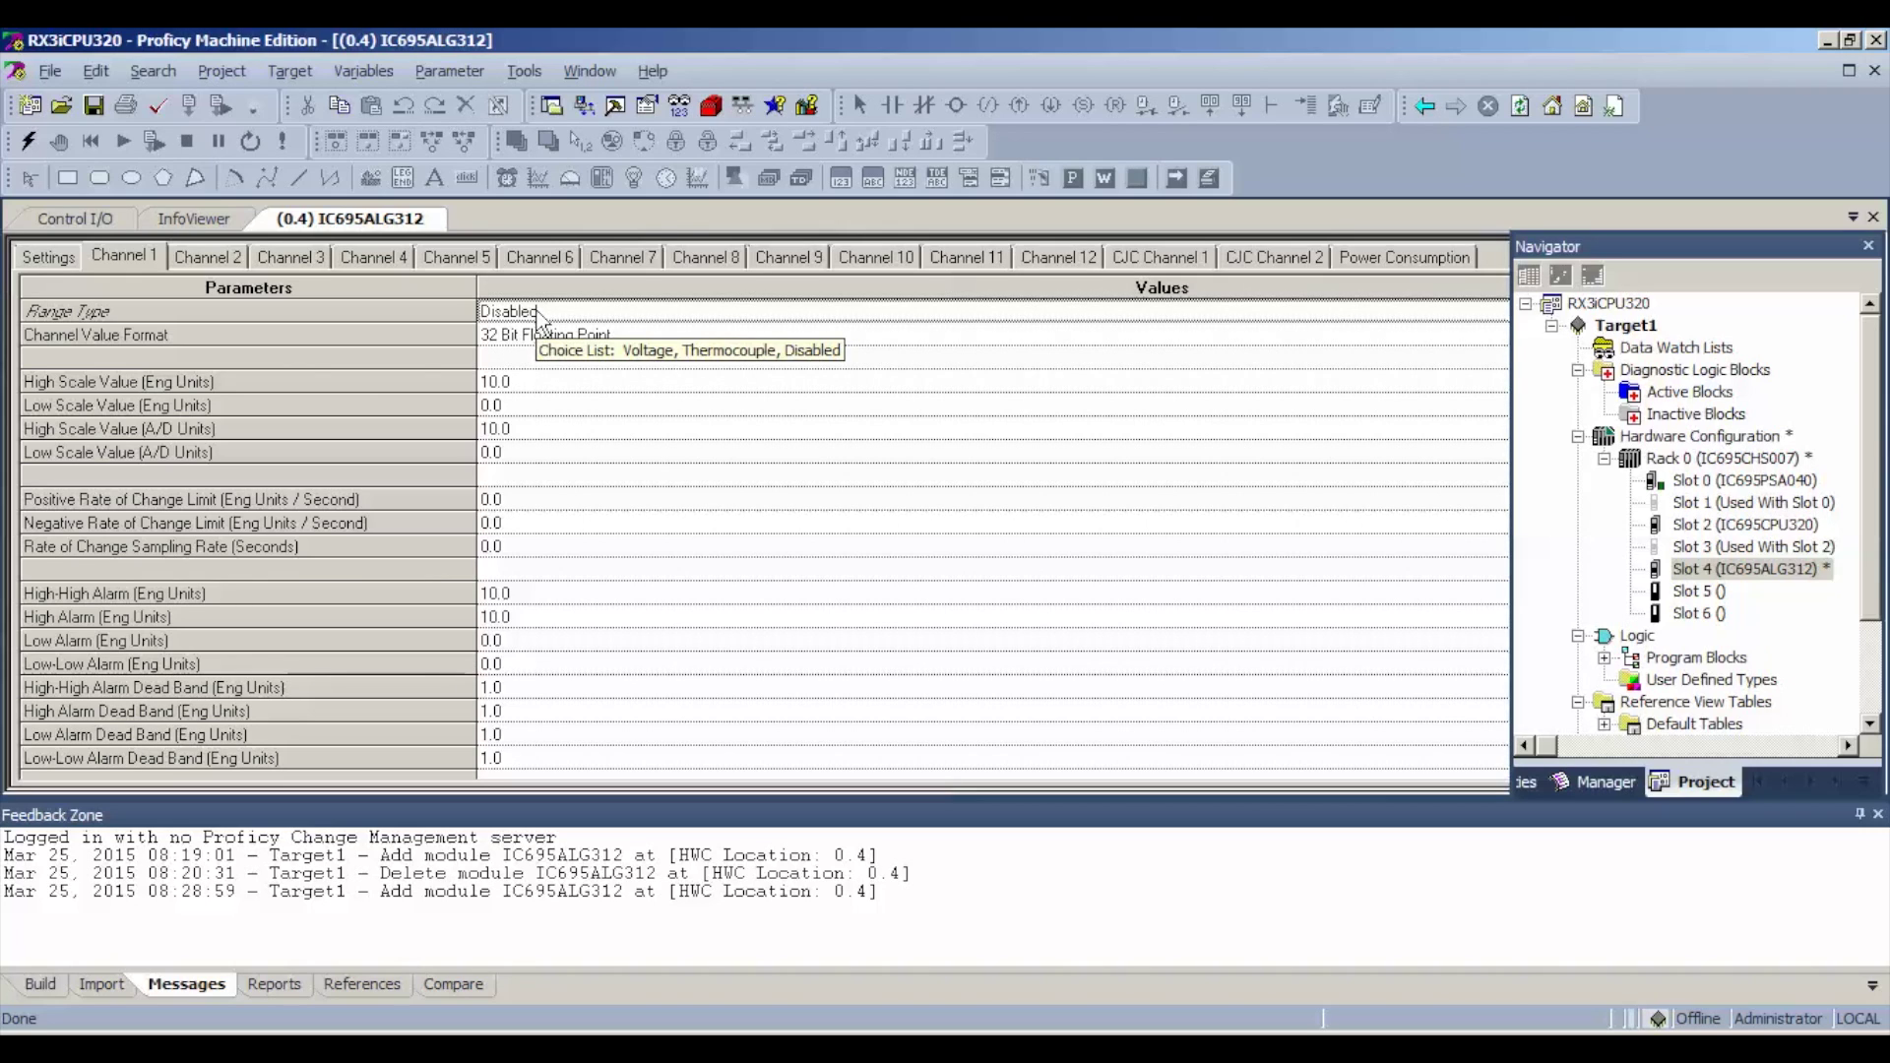
{"action": "left_click", "coordinate": [540, 316]}
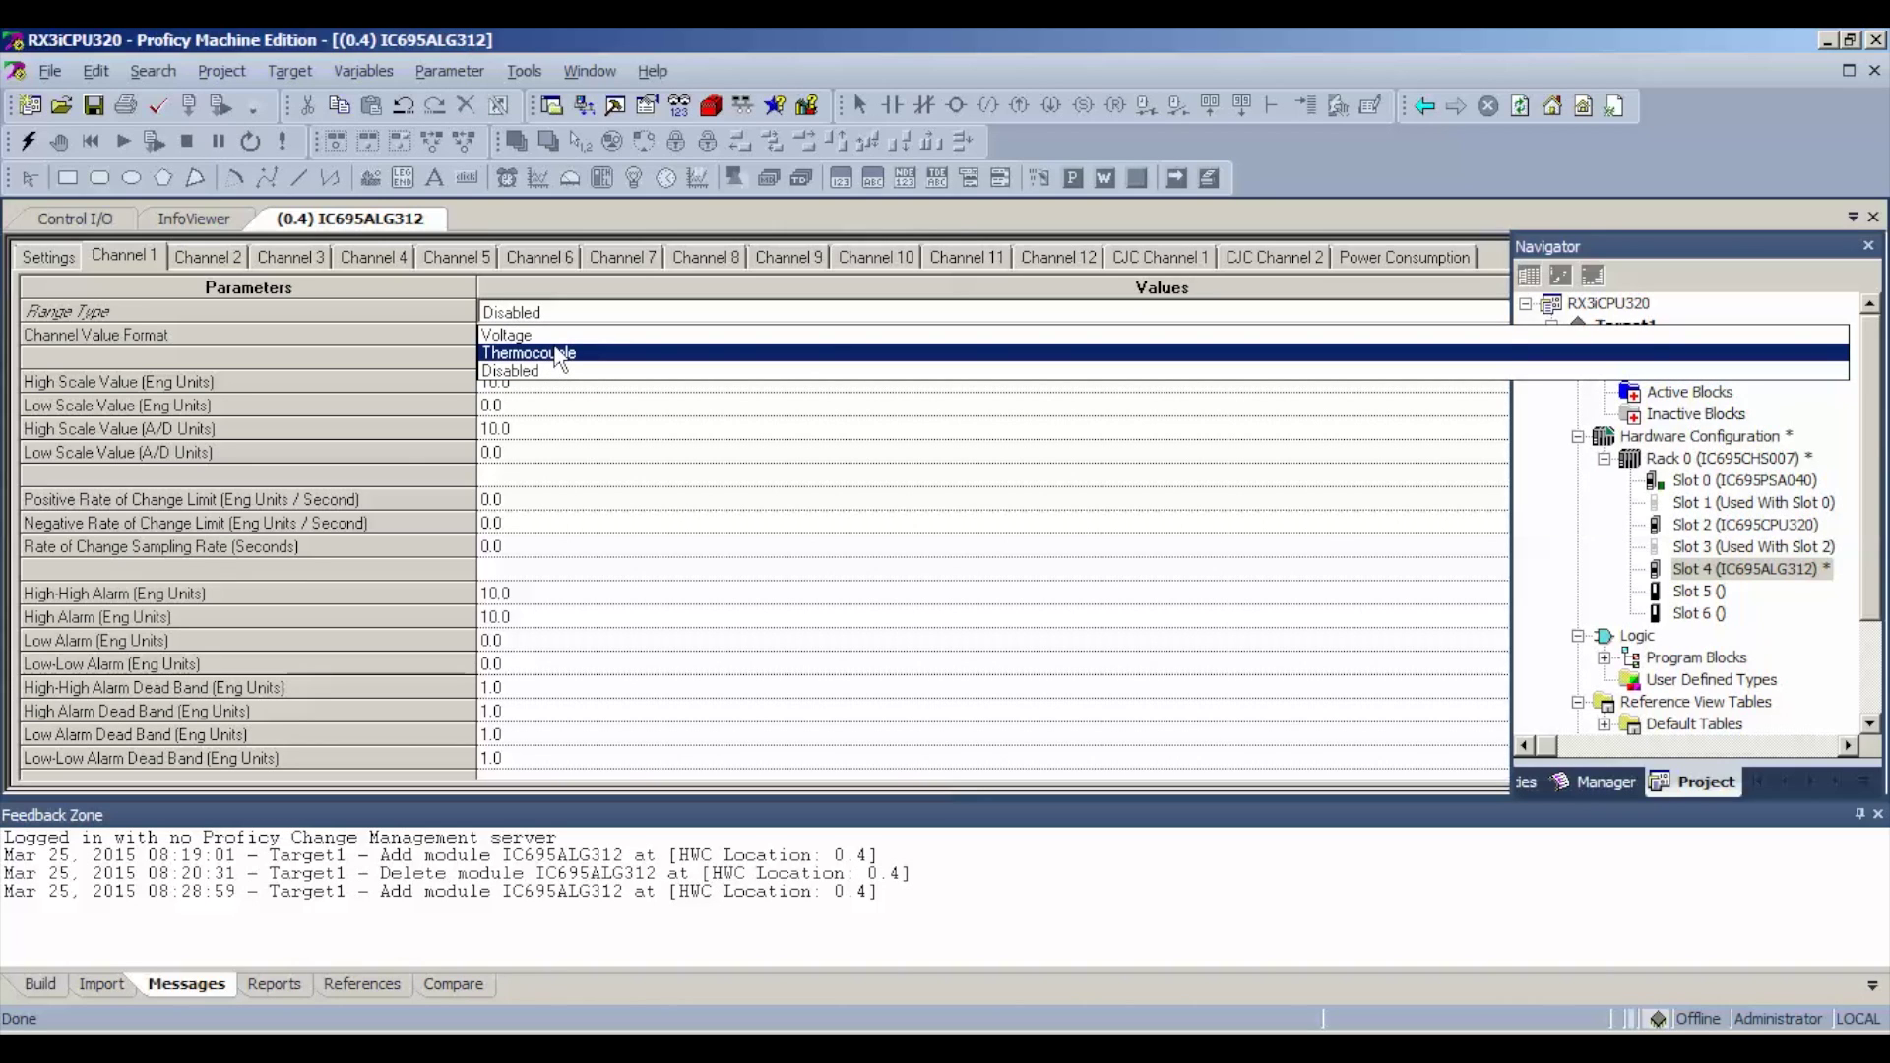
{"action": "left_click", "coordinate": [560, 339]}
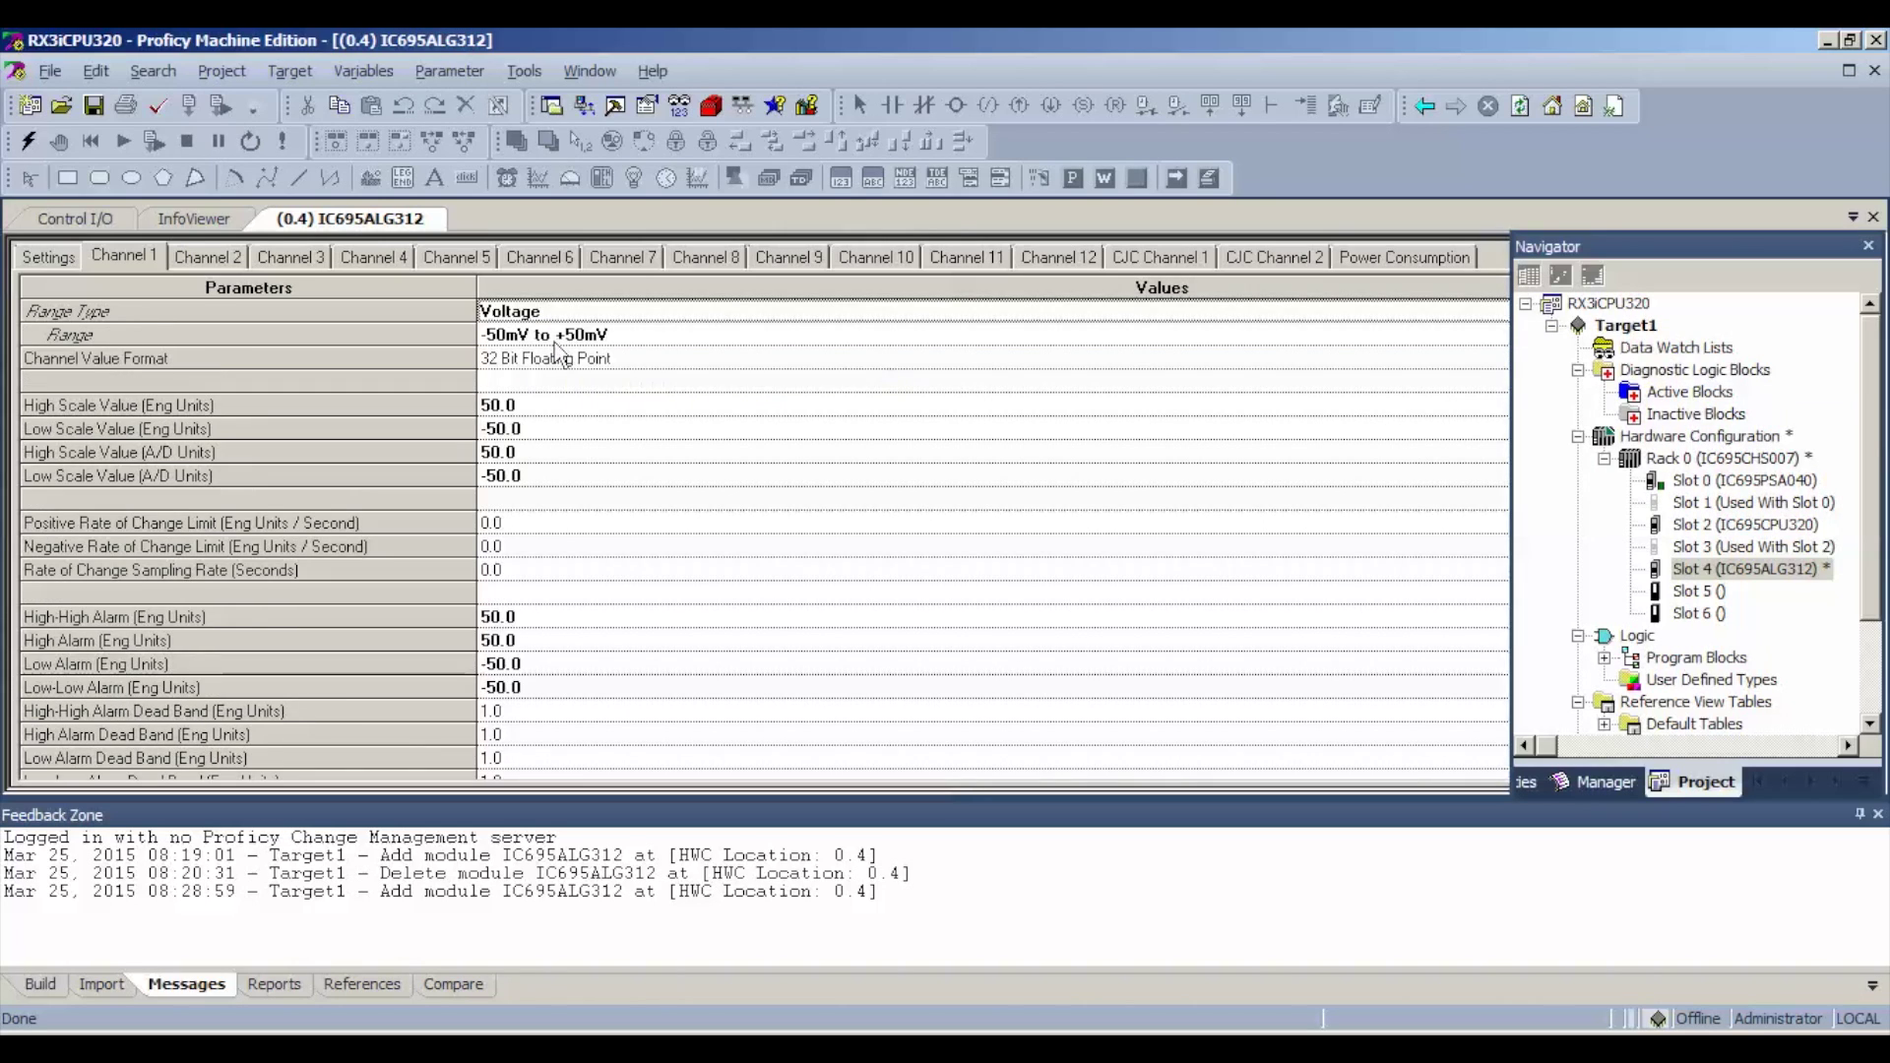
{"action": "left_click", "coordinate": [563, 345]}
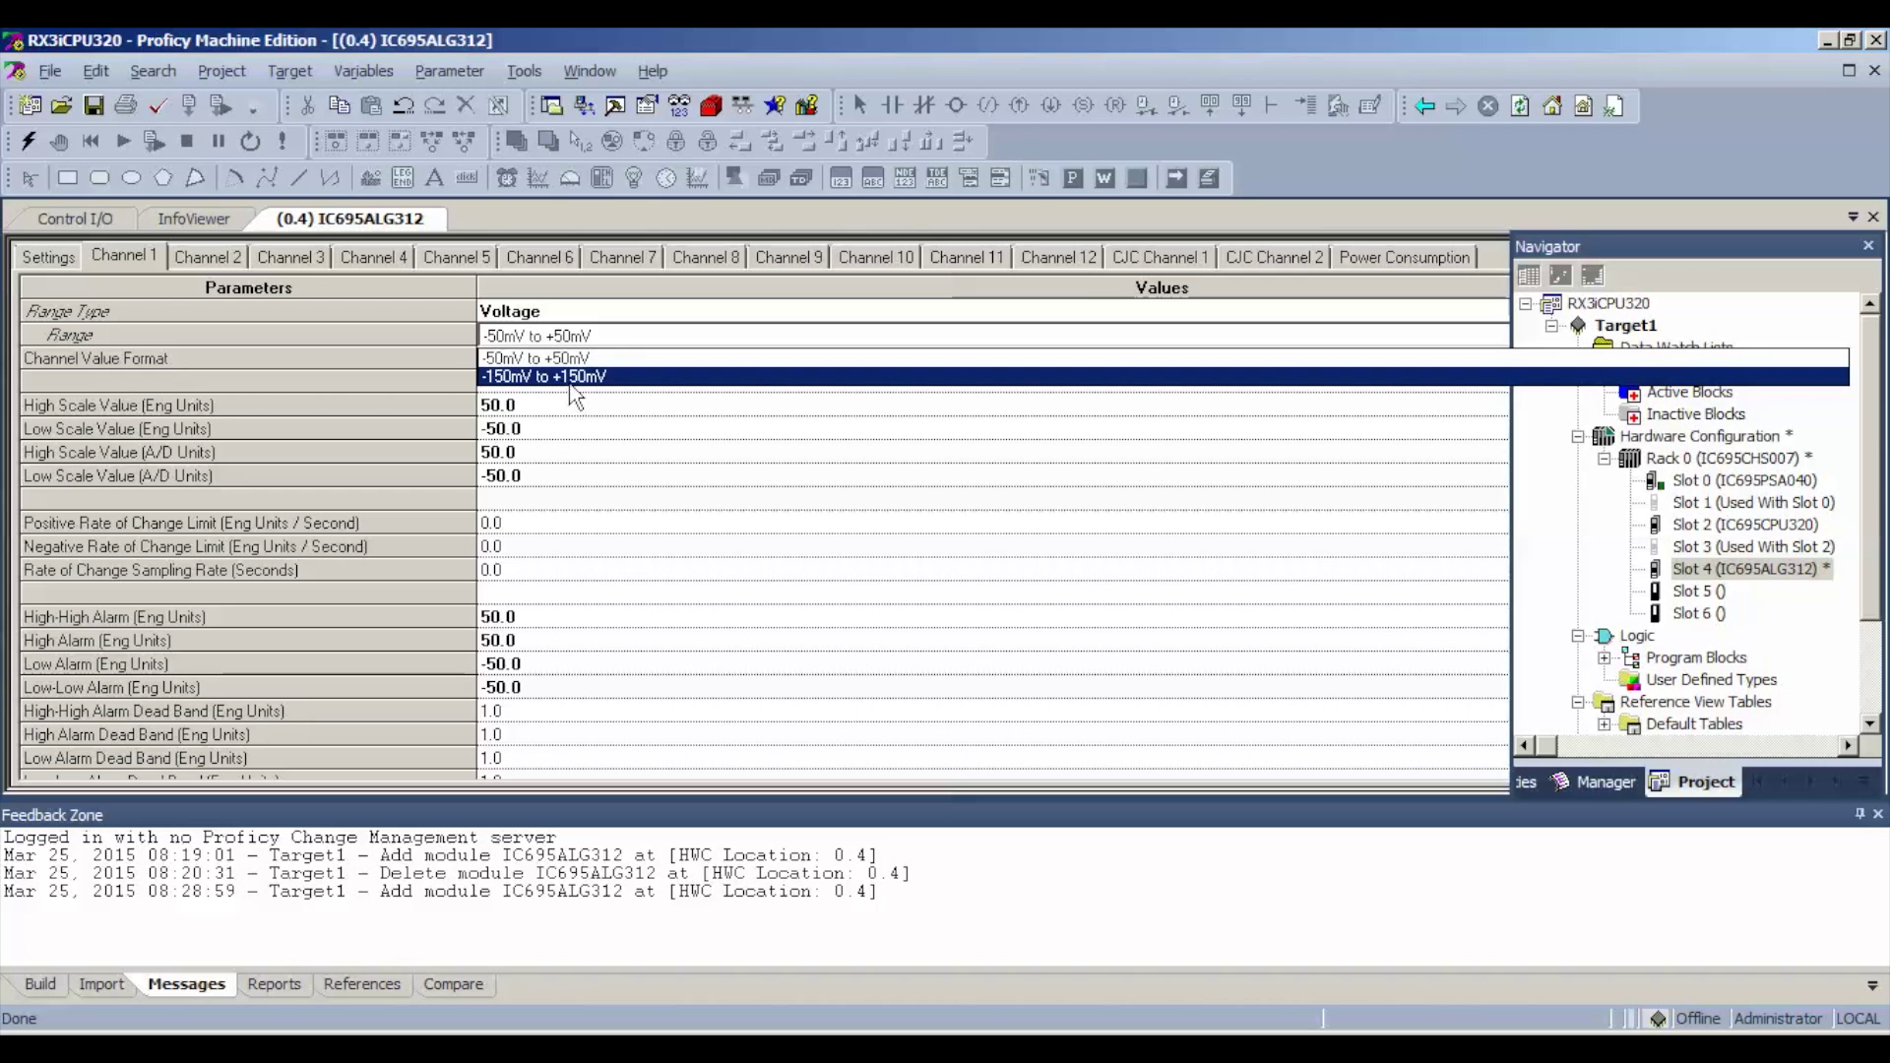
- Make Channel 1 a type J thermocouple with 16 Bit Integer format in Celsius
{"action": "left_click", "coordinate": [571, 321]}
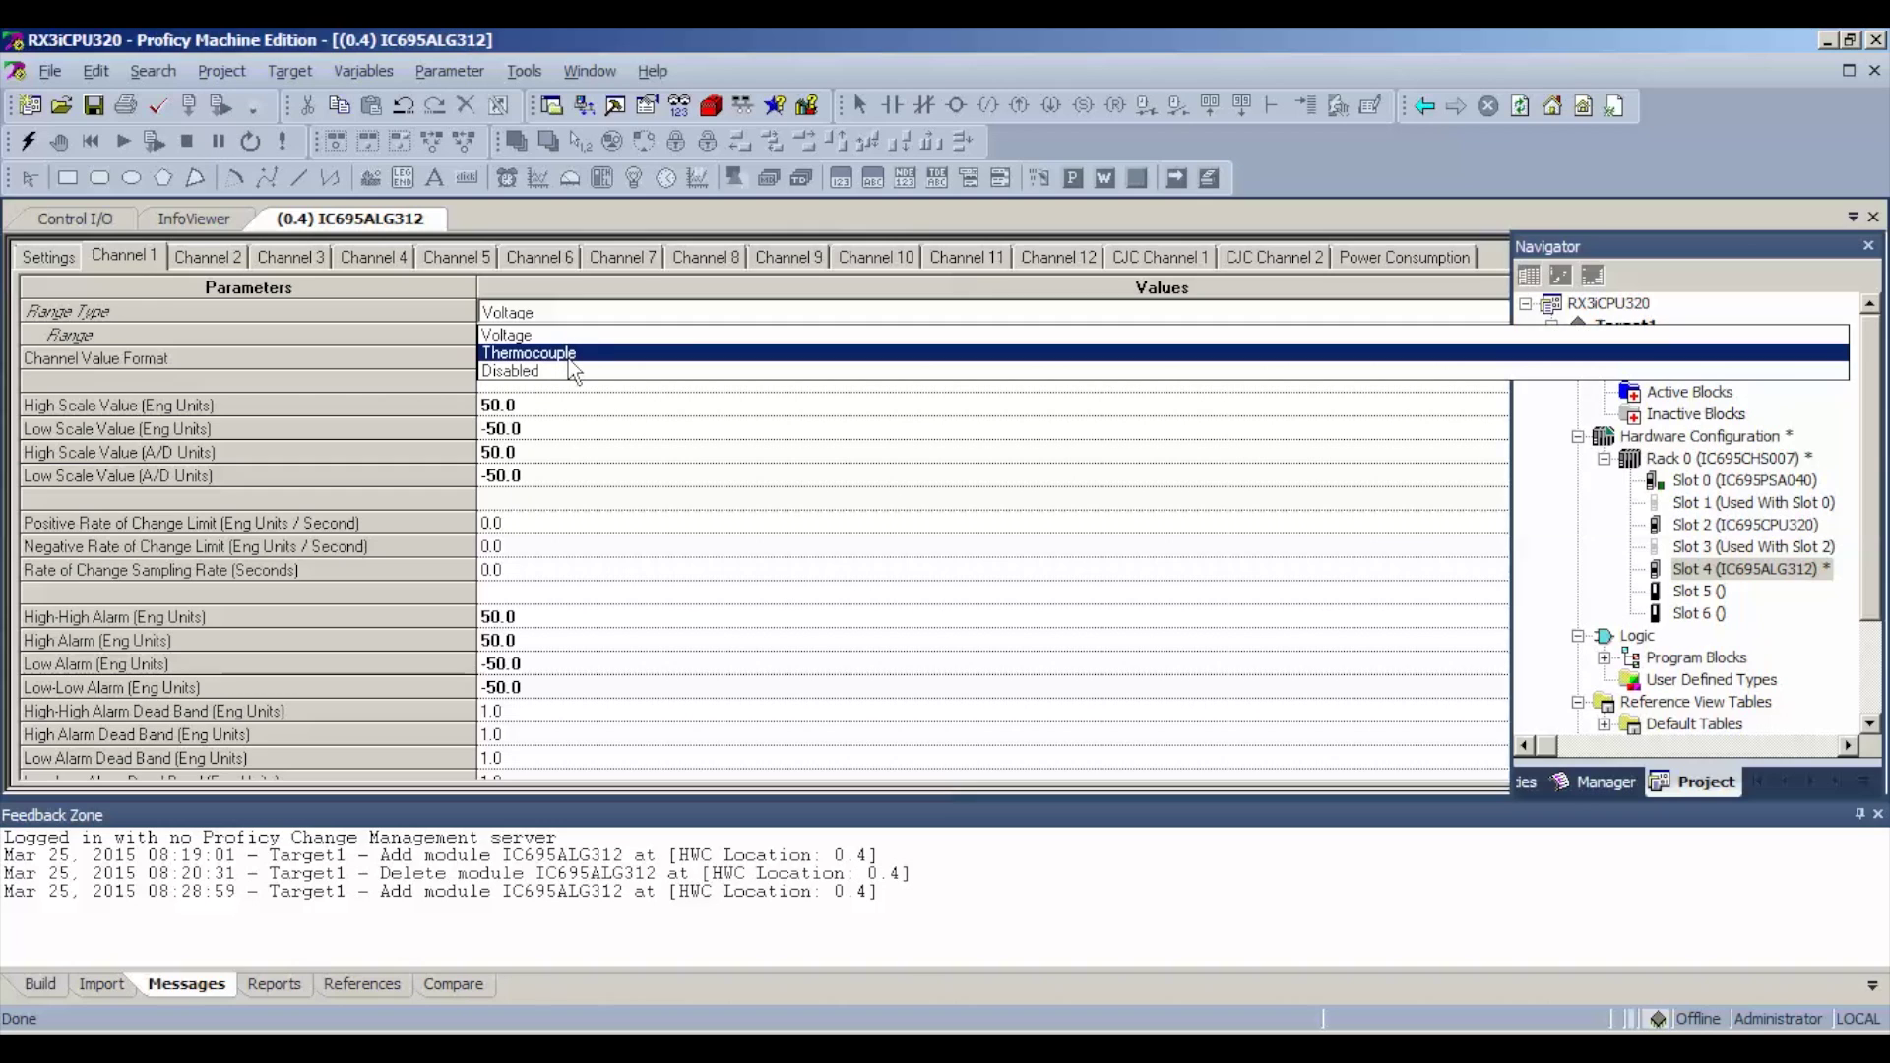
{"action": "left_click", "coordinate": [568, 355]}
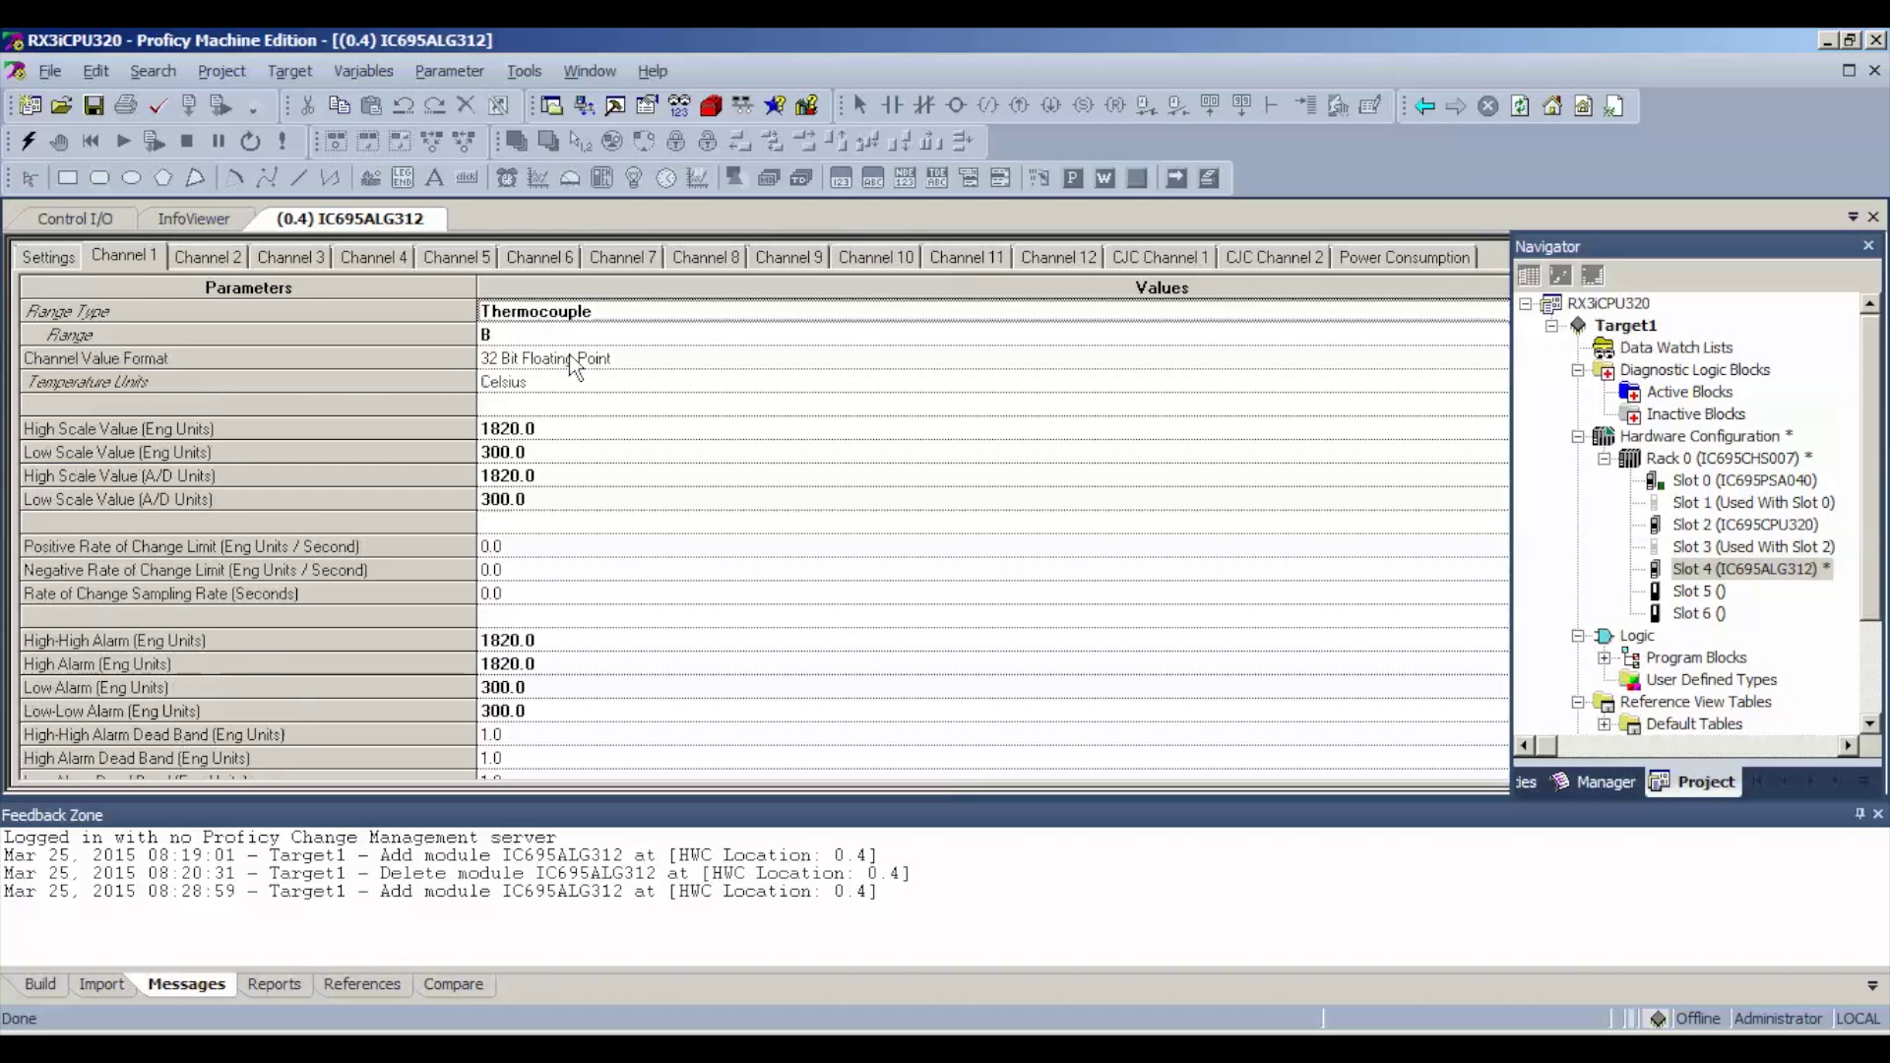
{"action": "left_click", "coordinate": [520, 343]}
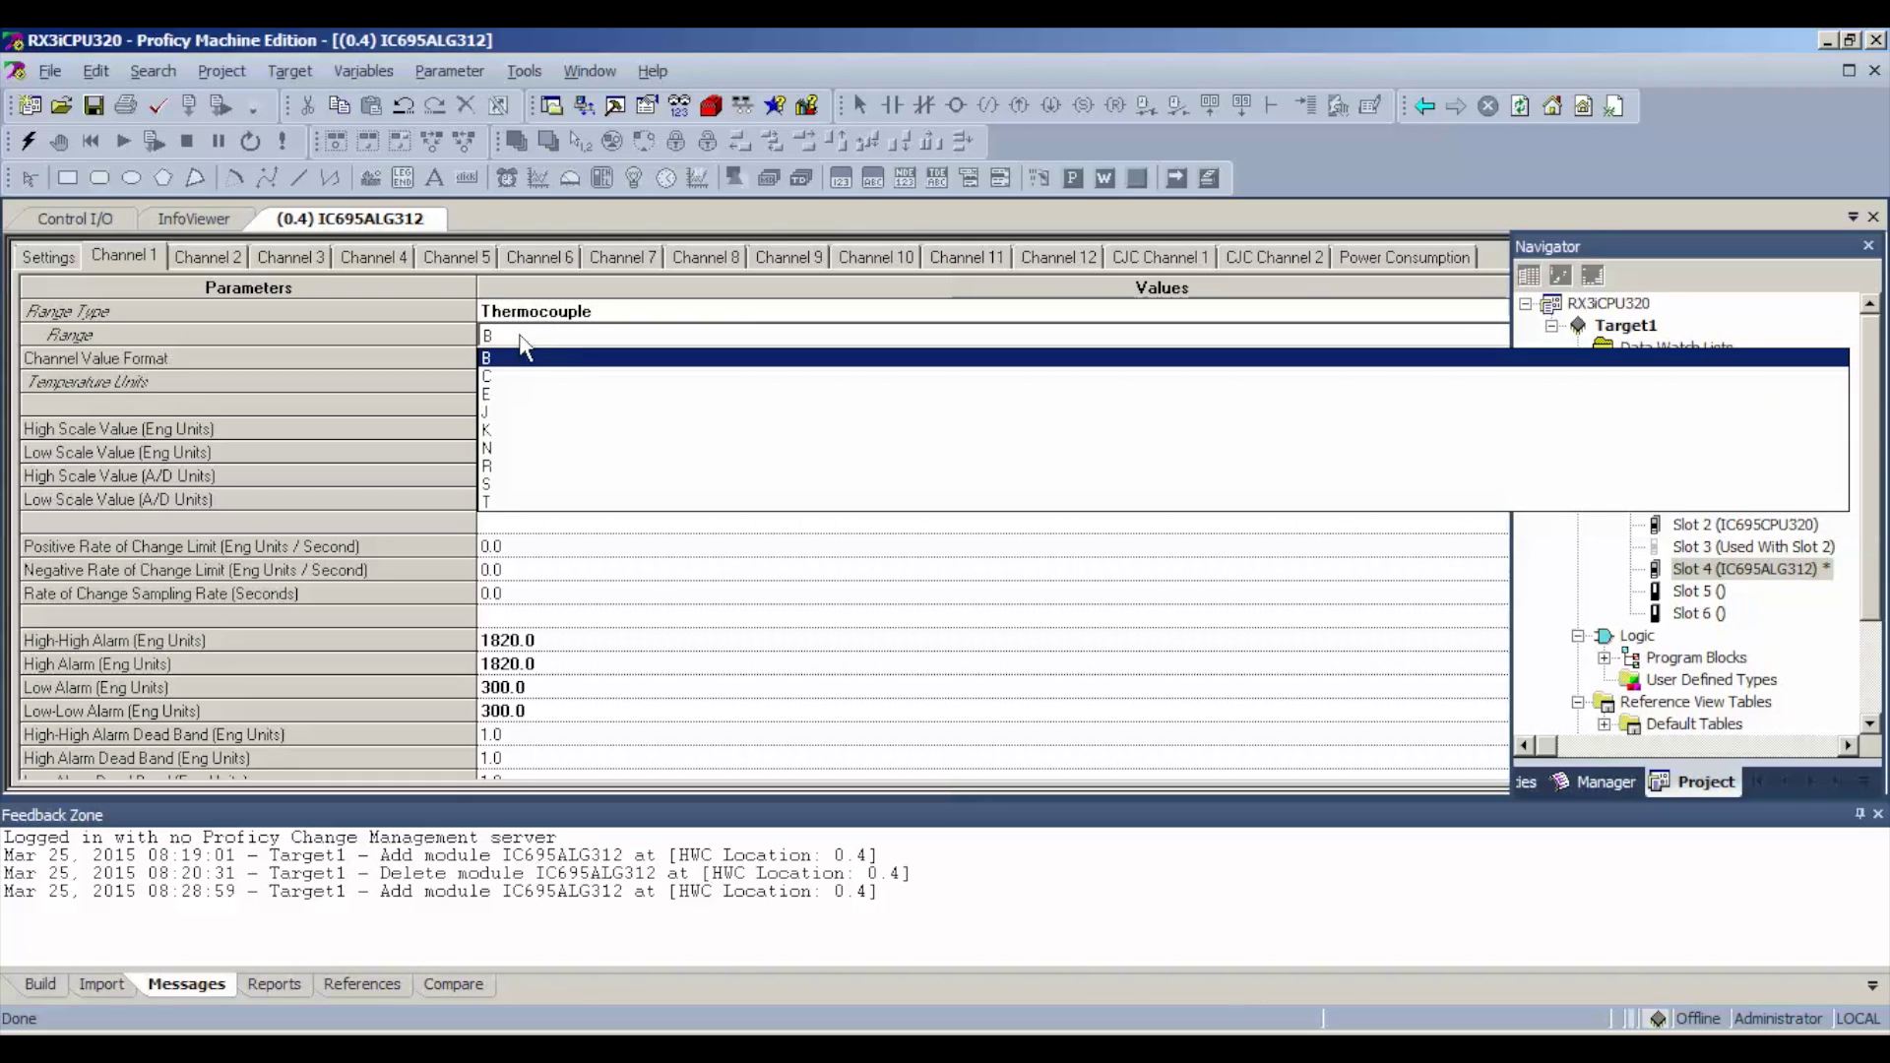
{"action": "left_click", "coordinate": [495, 414]}
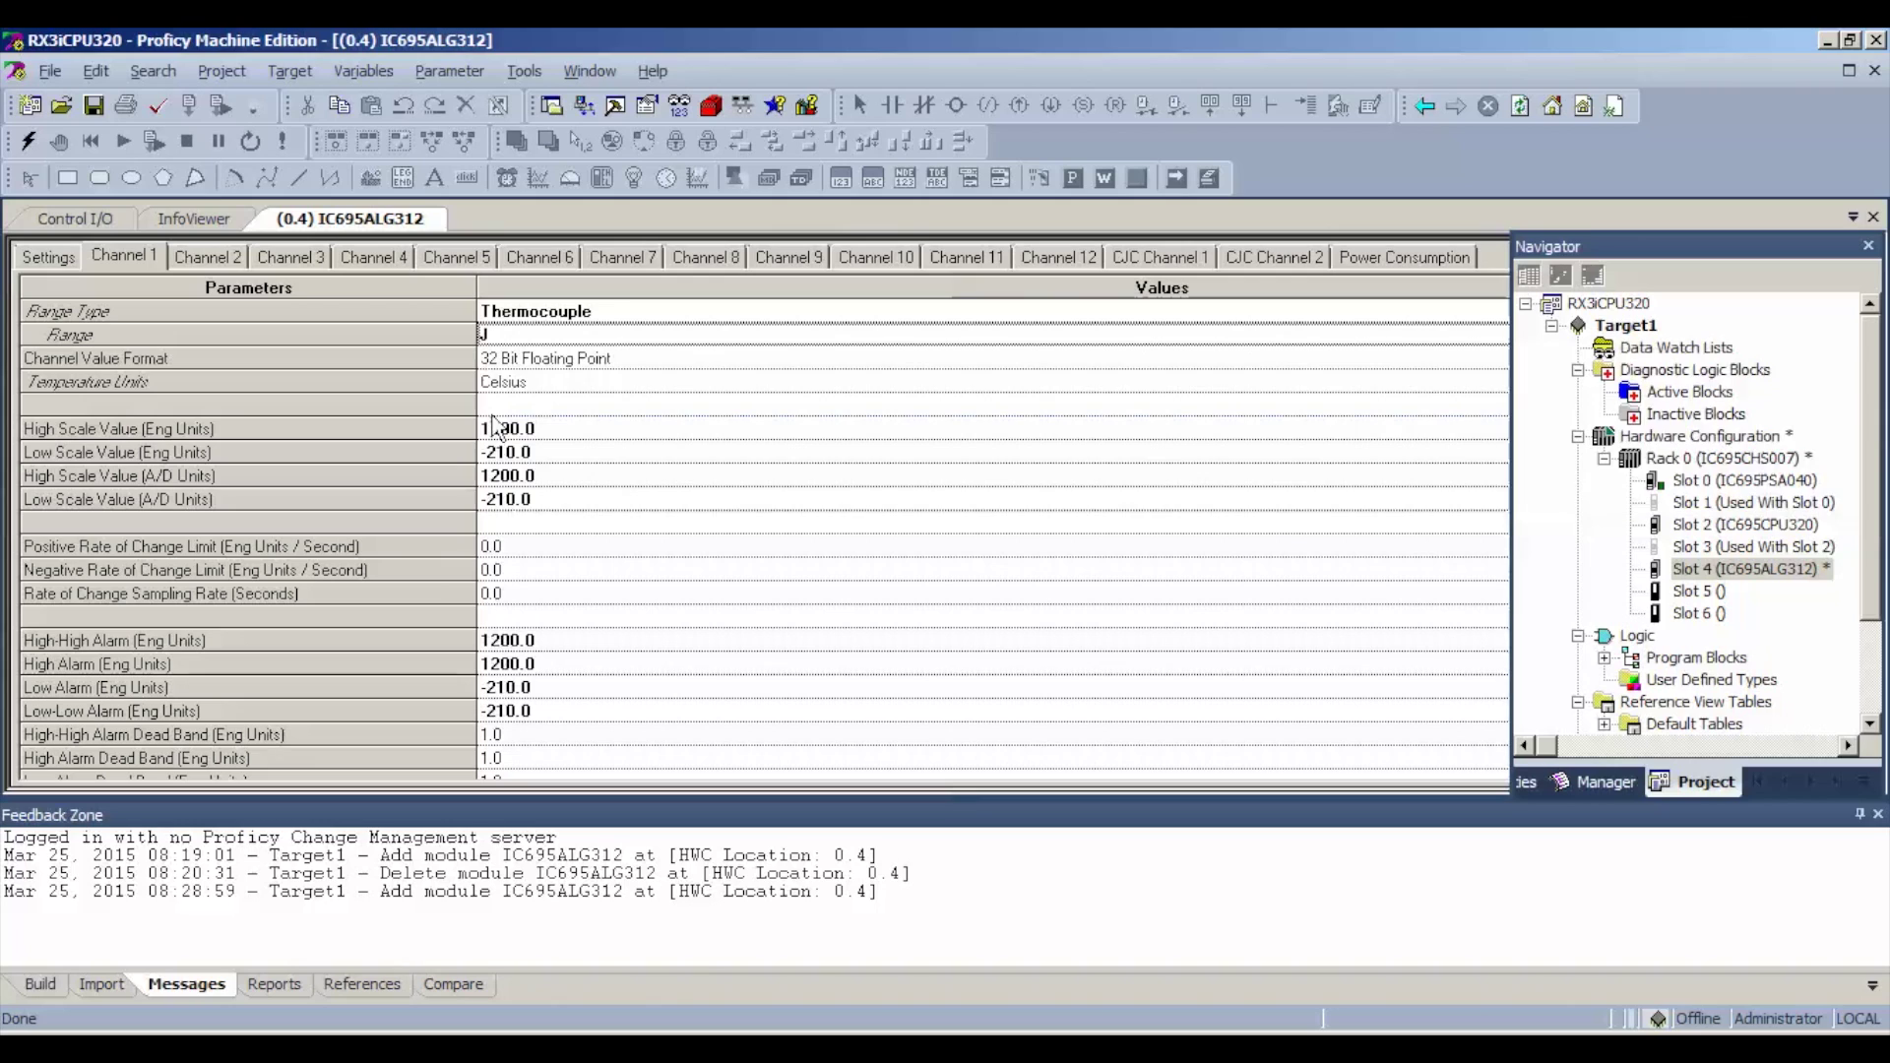
{"action": "left_click", "coordinate": [528, 367]}
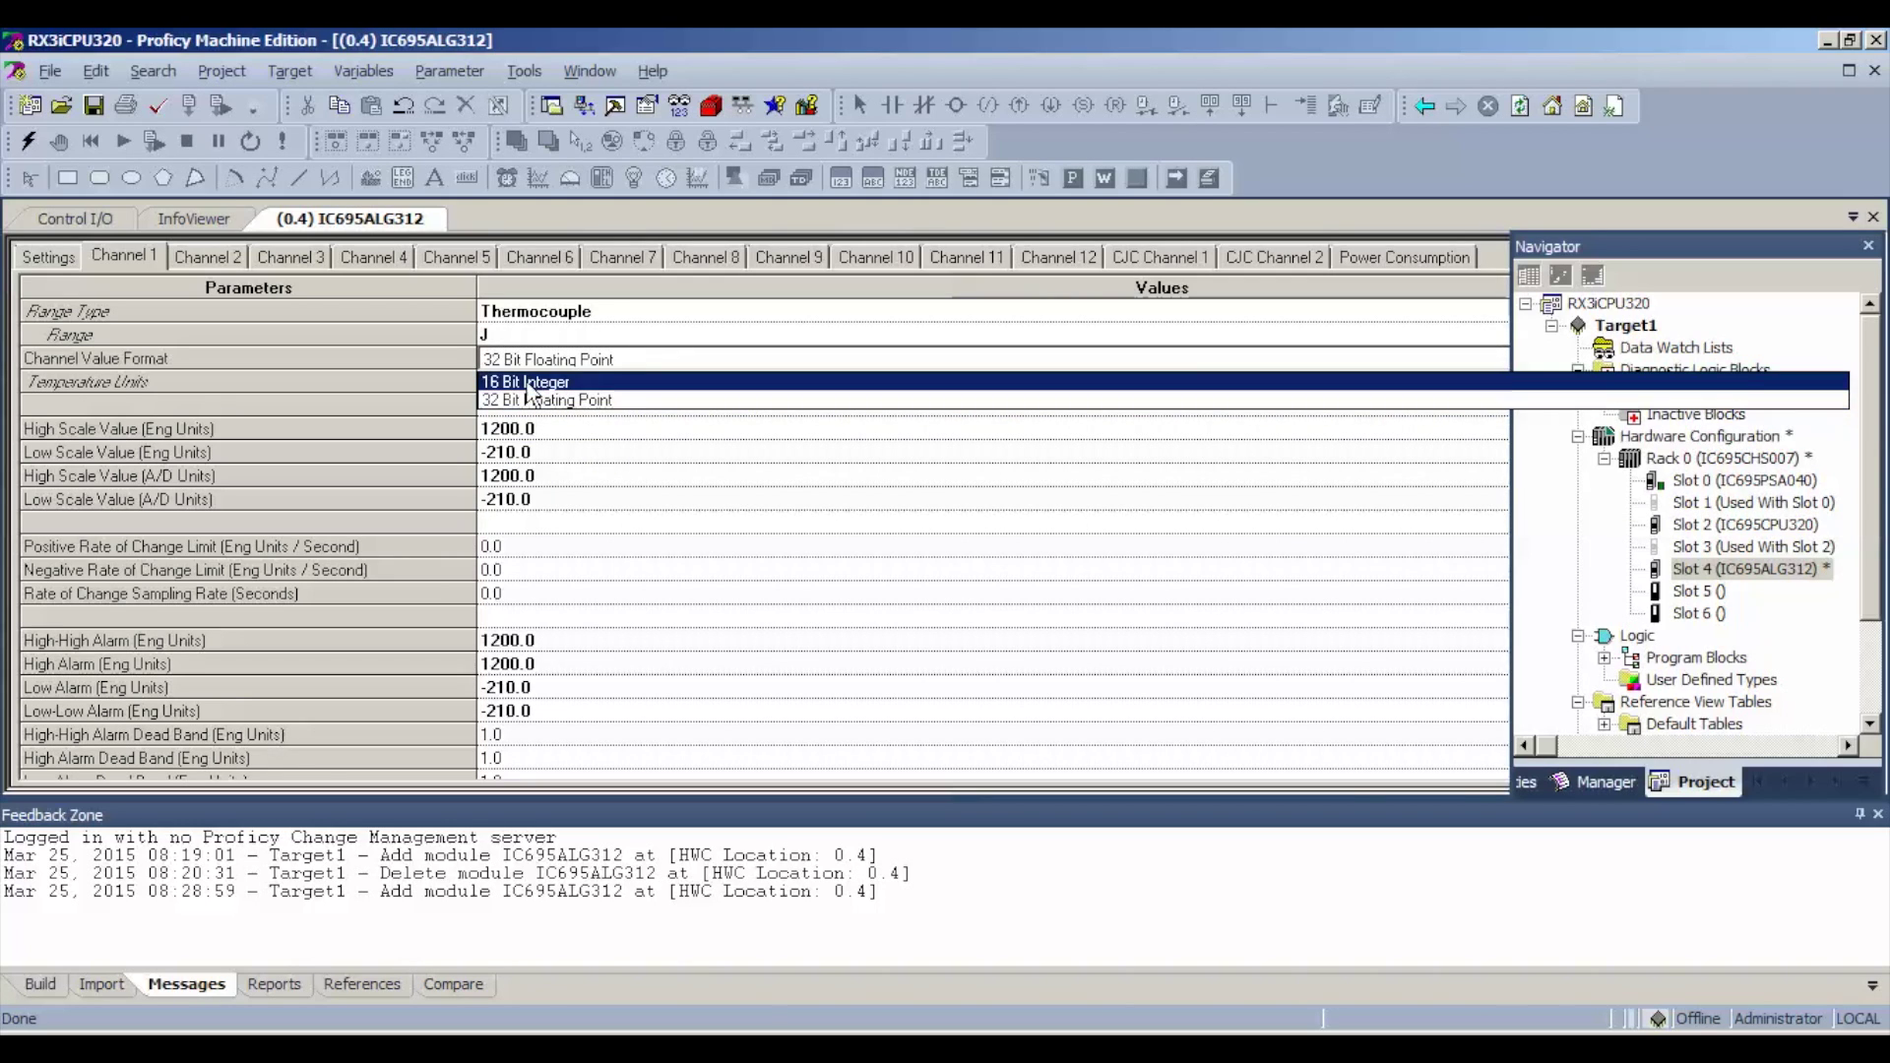
{"action": "left_click", "coordinate": [525, 382]}
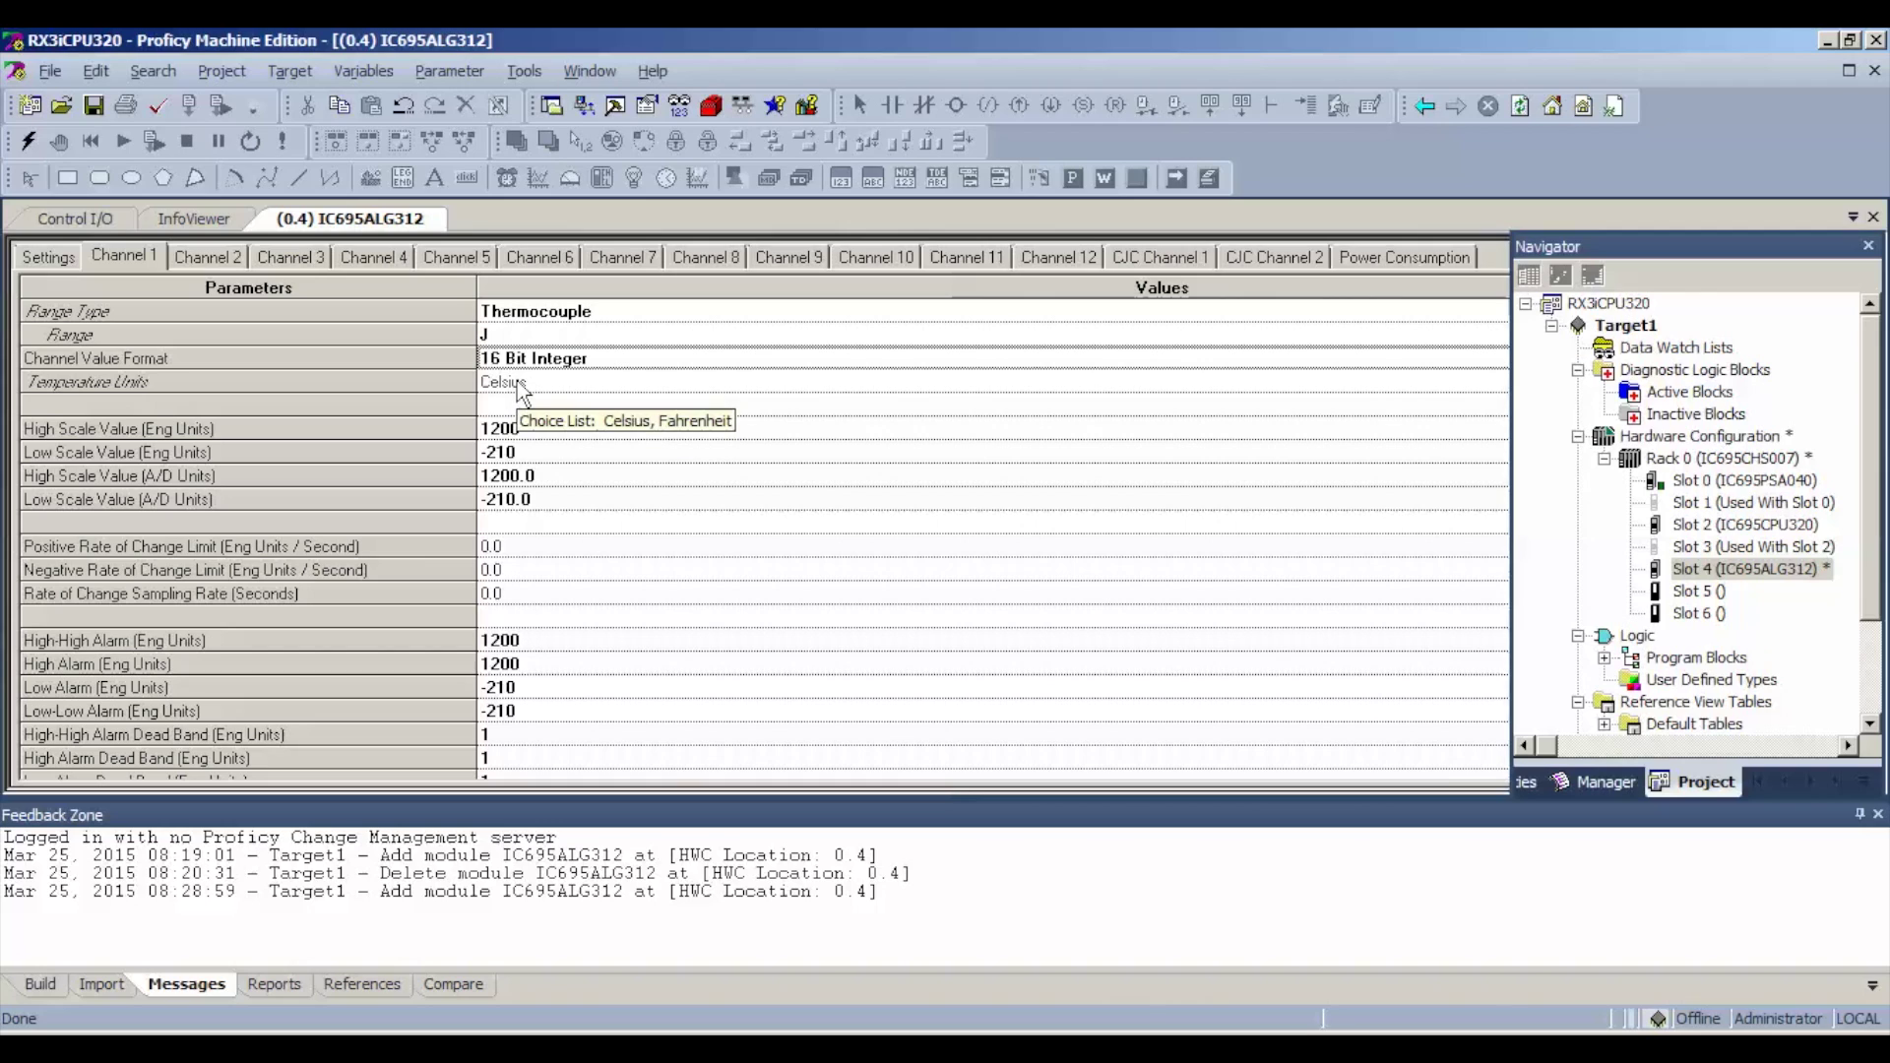
{"action": "left_click", "coordinate": [517, 388]}
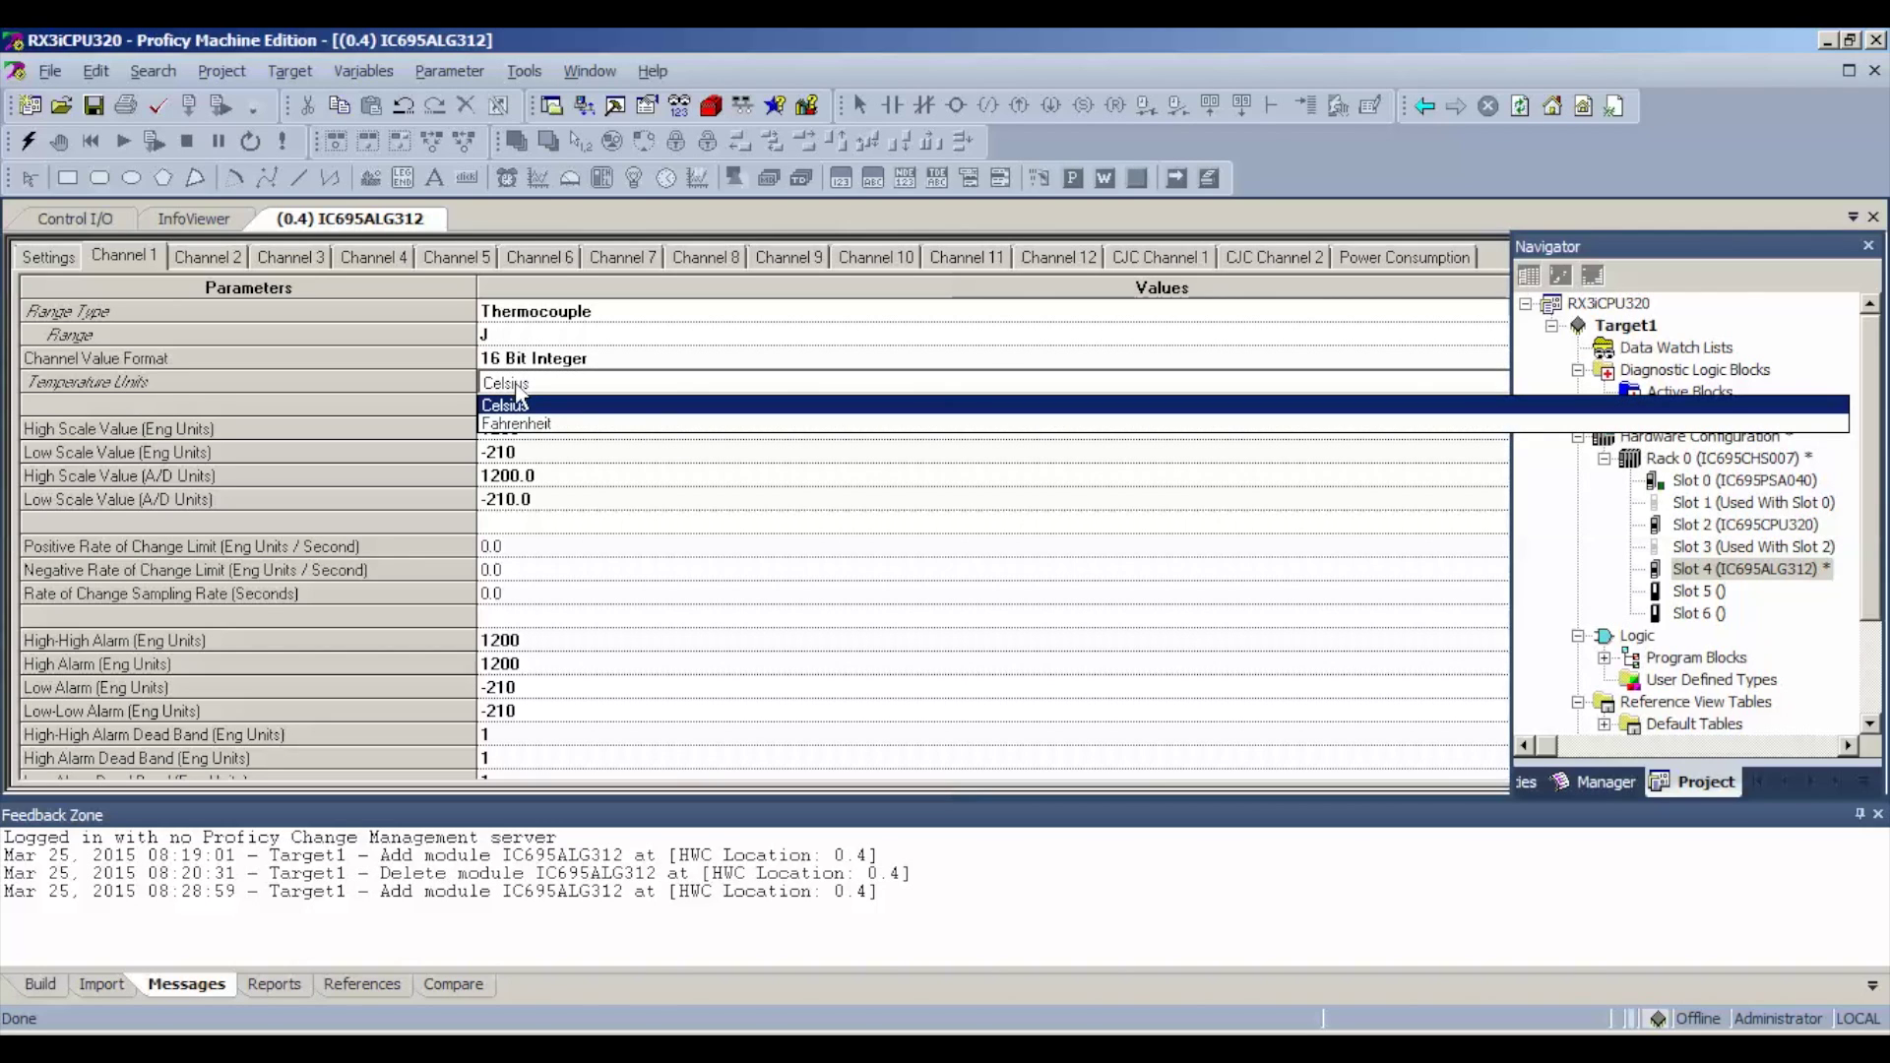
{"action": "left_click", "coordinate": [435, 391]}
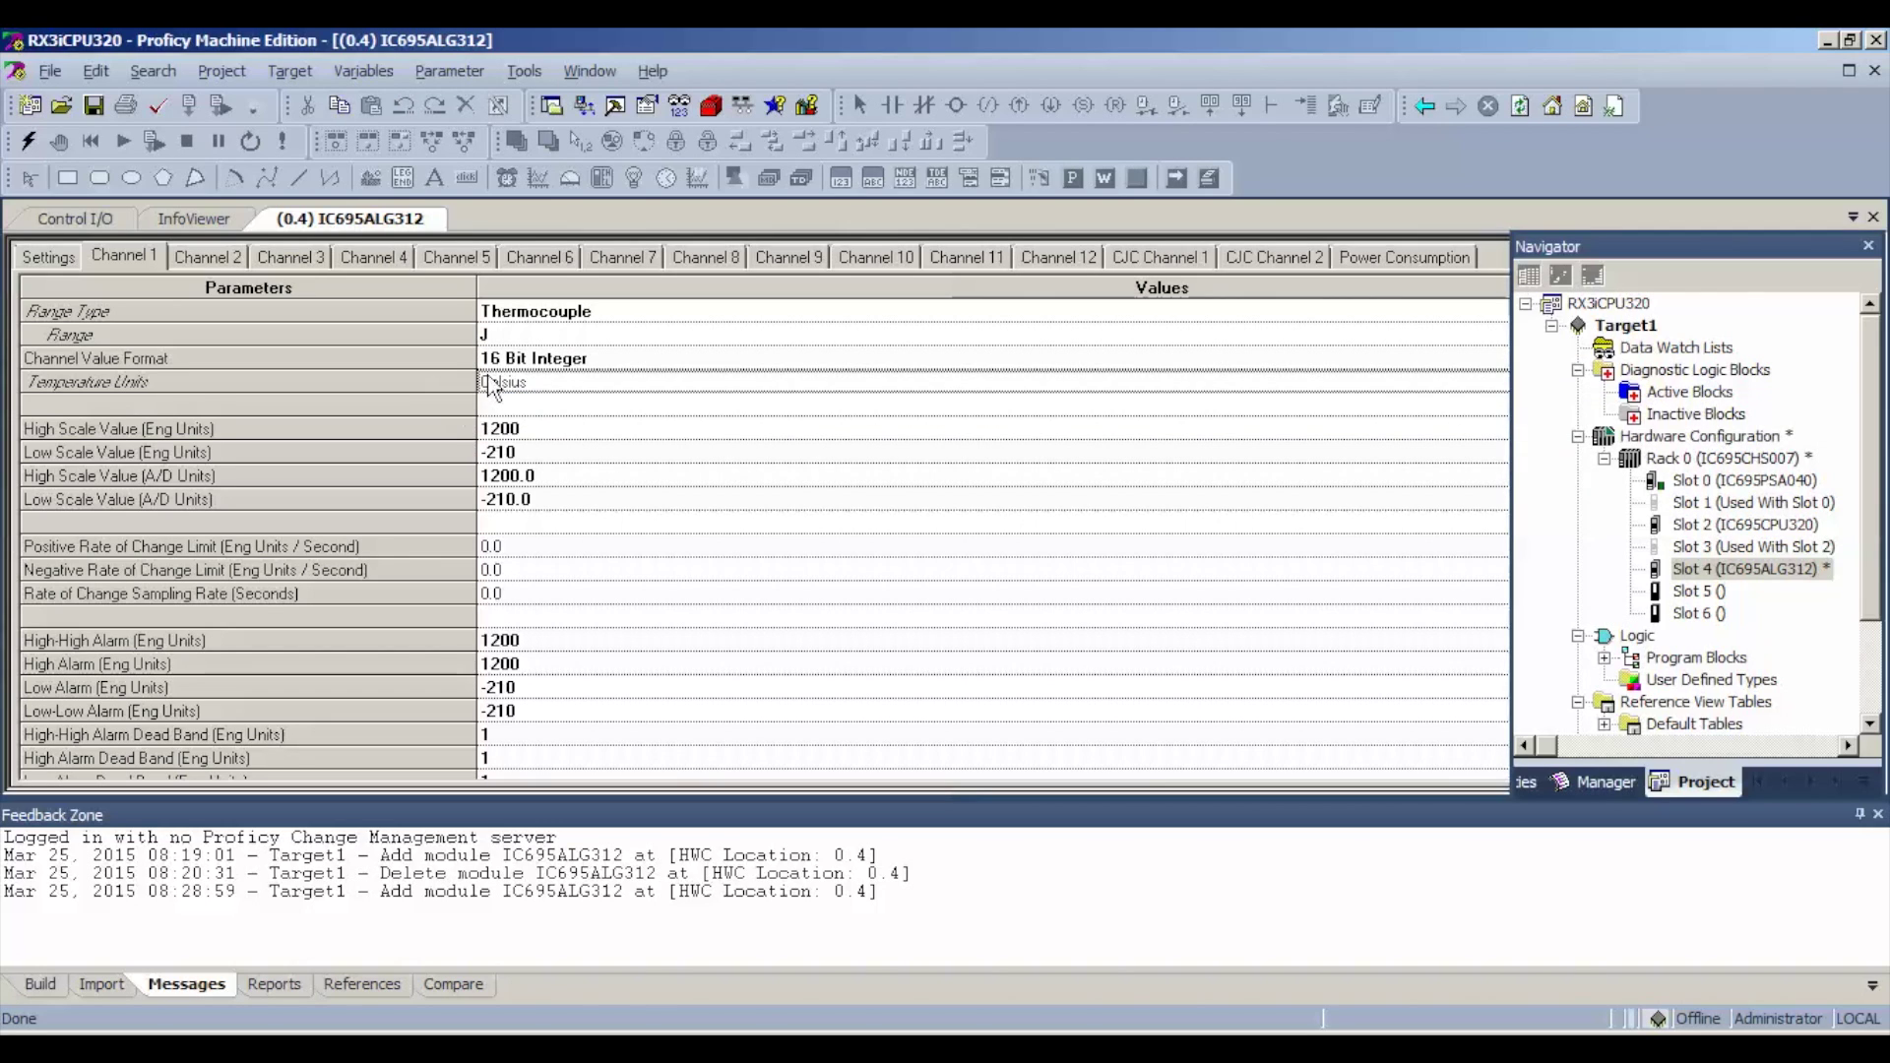
- Set Channel 2 to a type J thermocouple reporting 16 Bit Integer values
{"action": "left_click", "coordinate": [207, 257]}
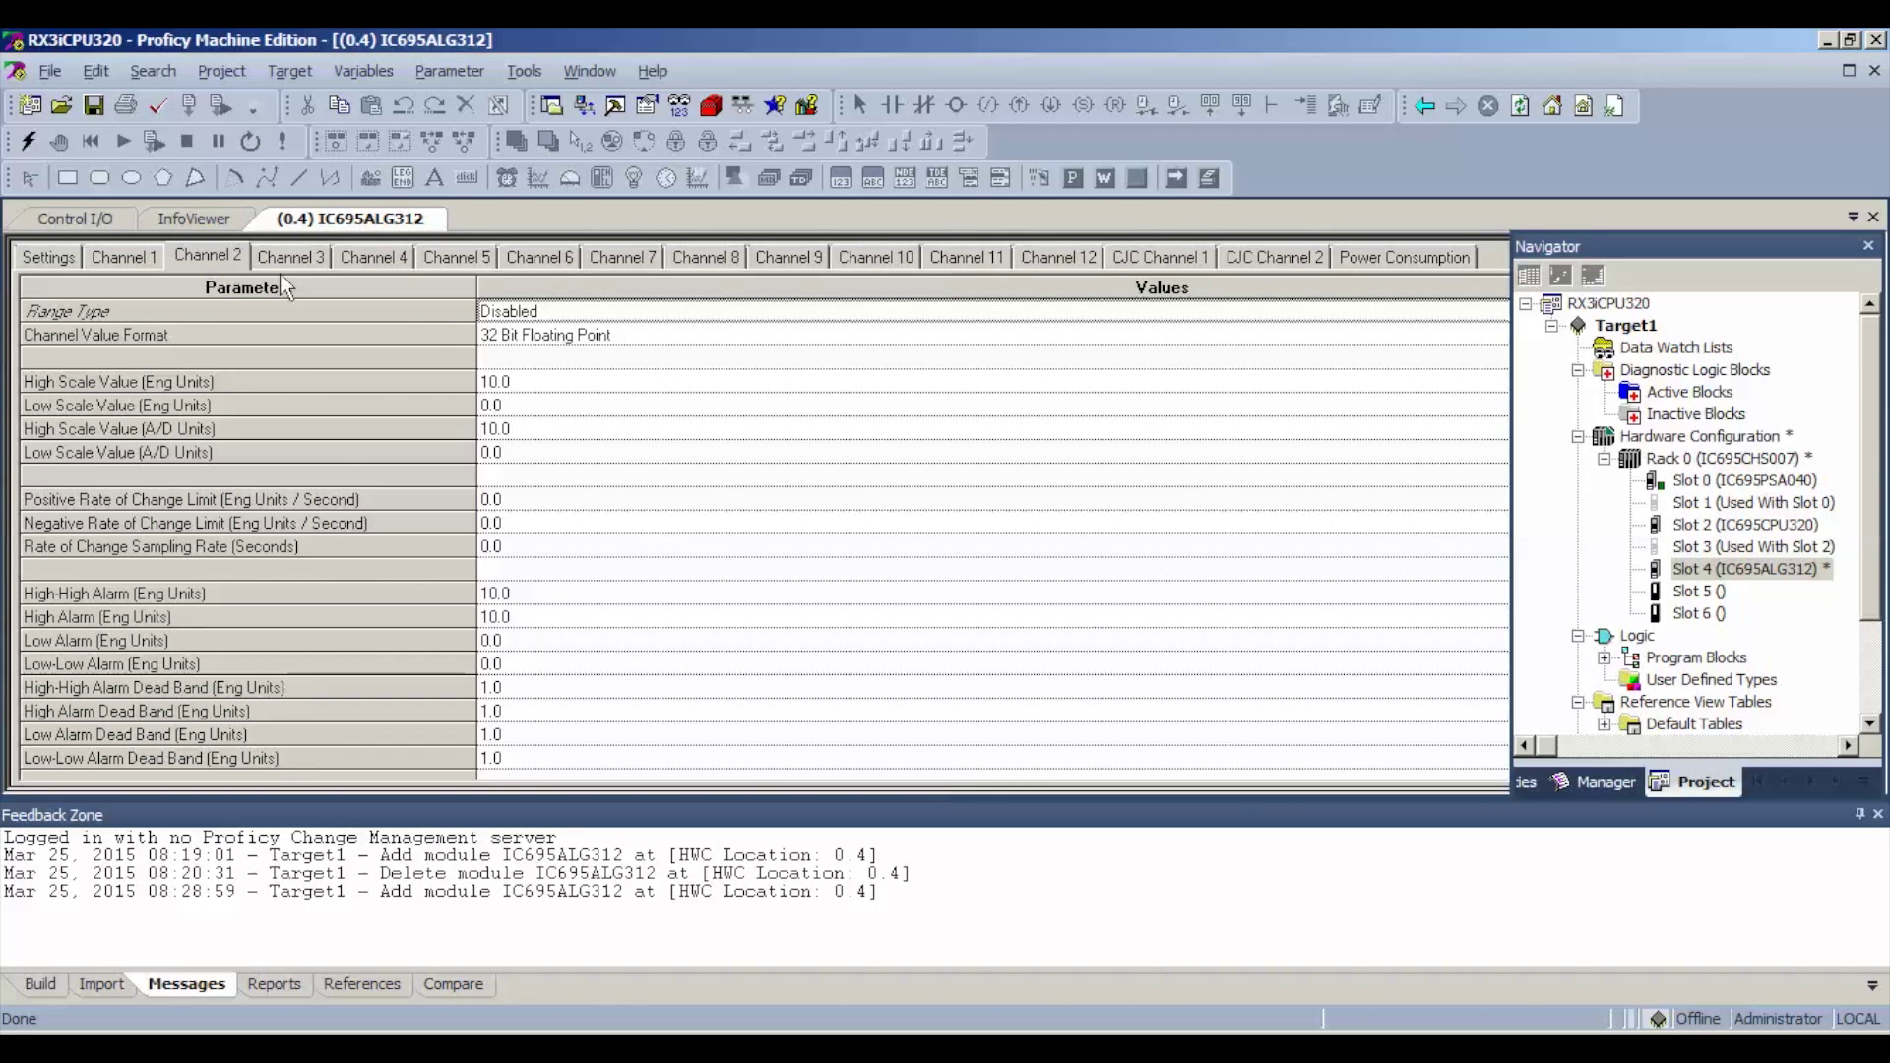
{"action": "left_click", "coordinate": [521, 311]}
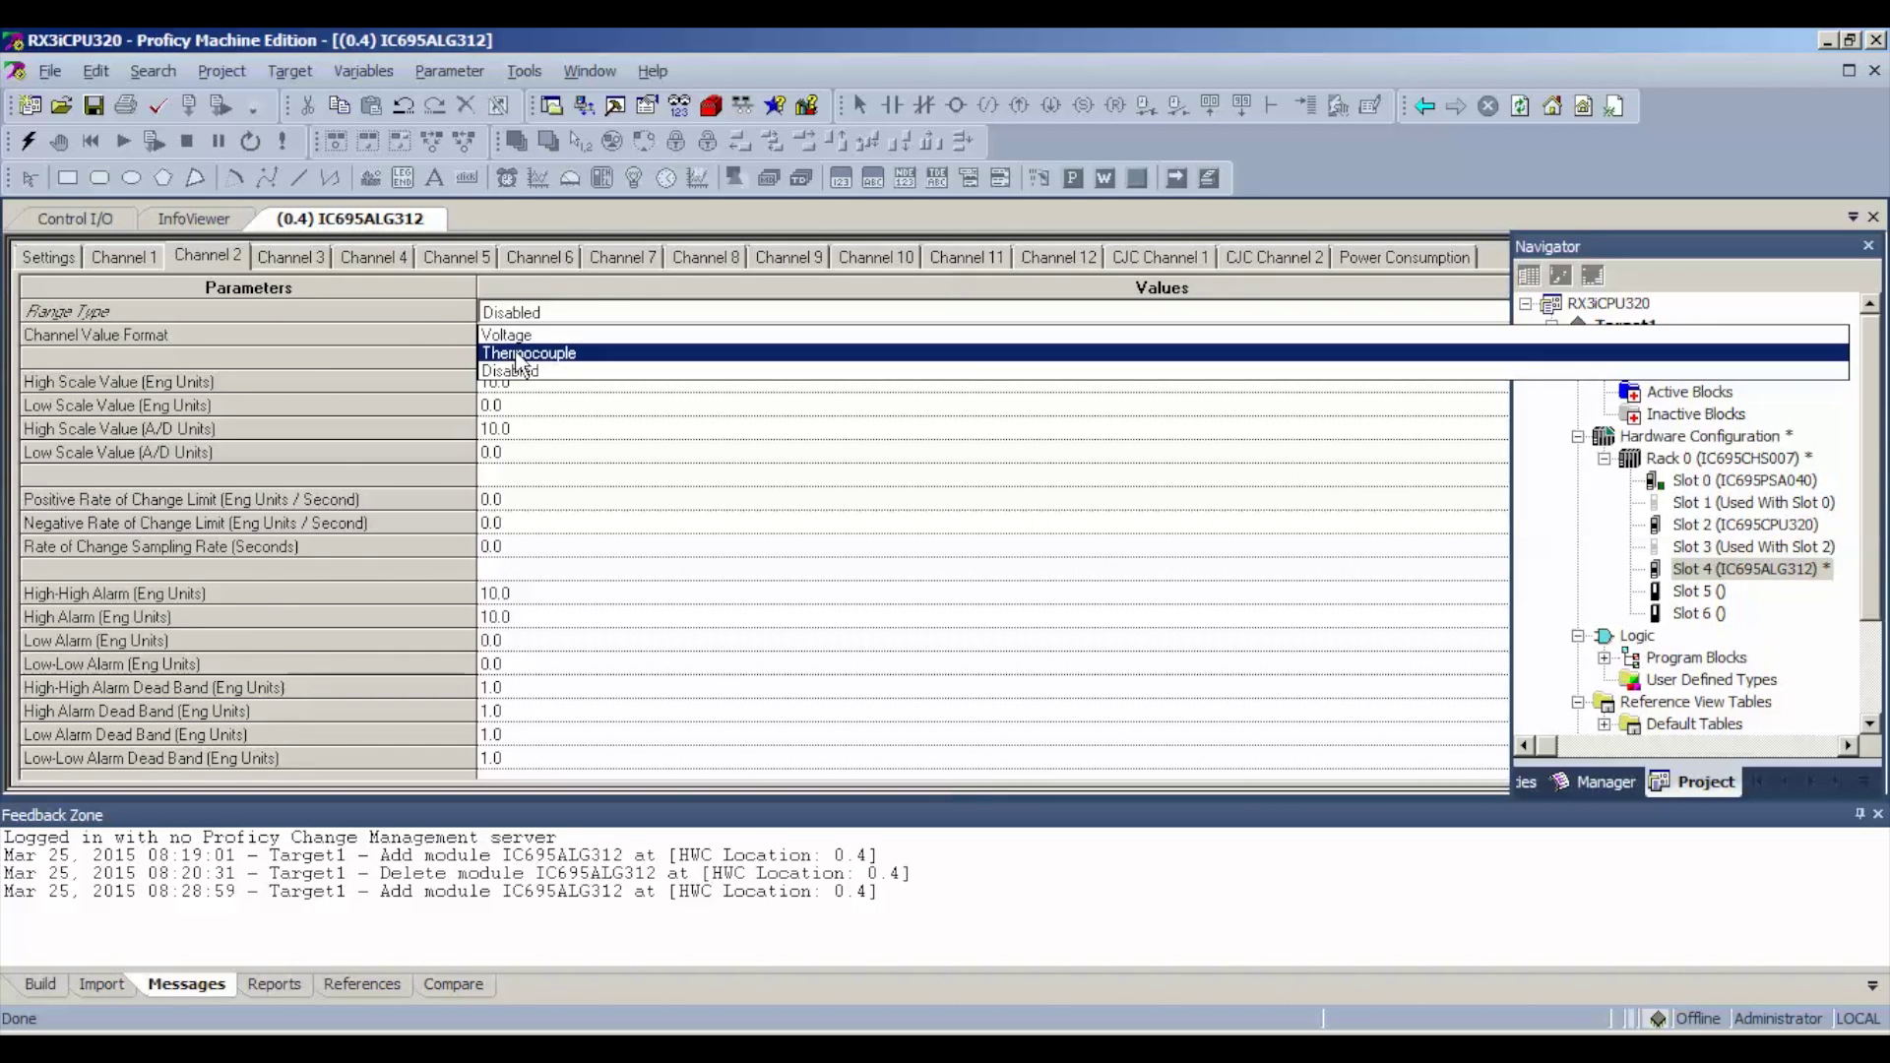
{"action": "left_click", "coordinate": [520, 356]}
{"action": "left_click", "coordinate": [531, 336]}
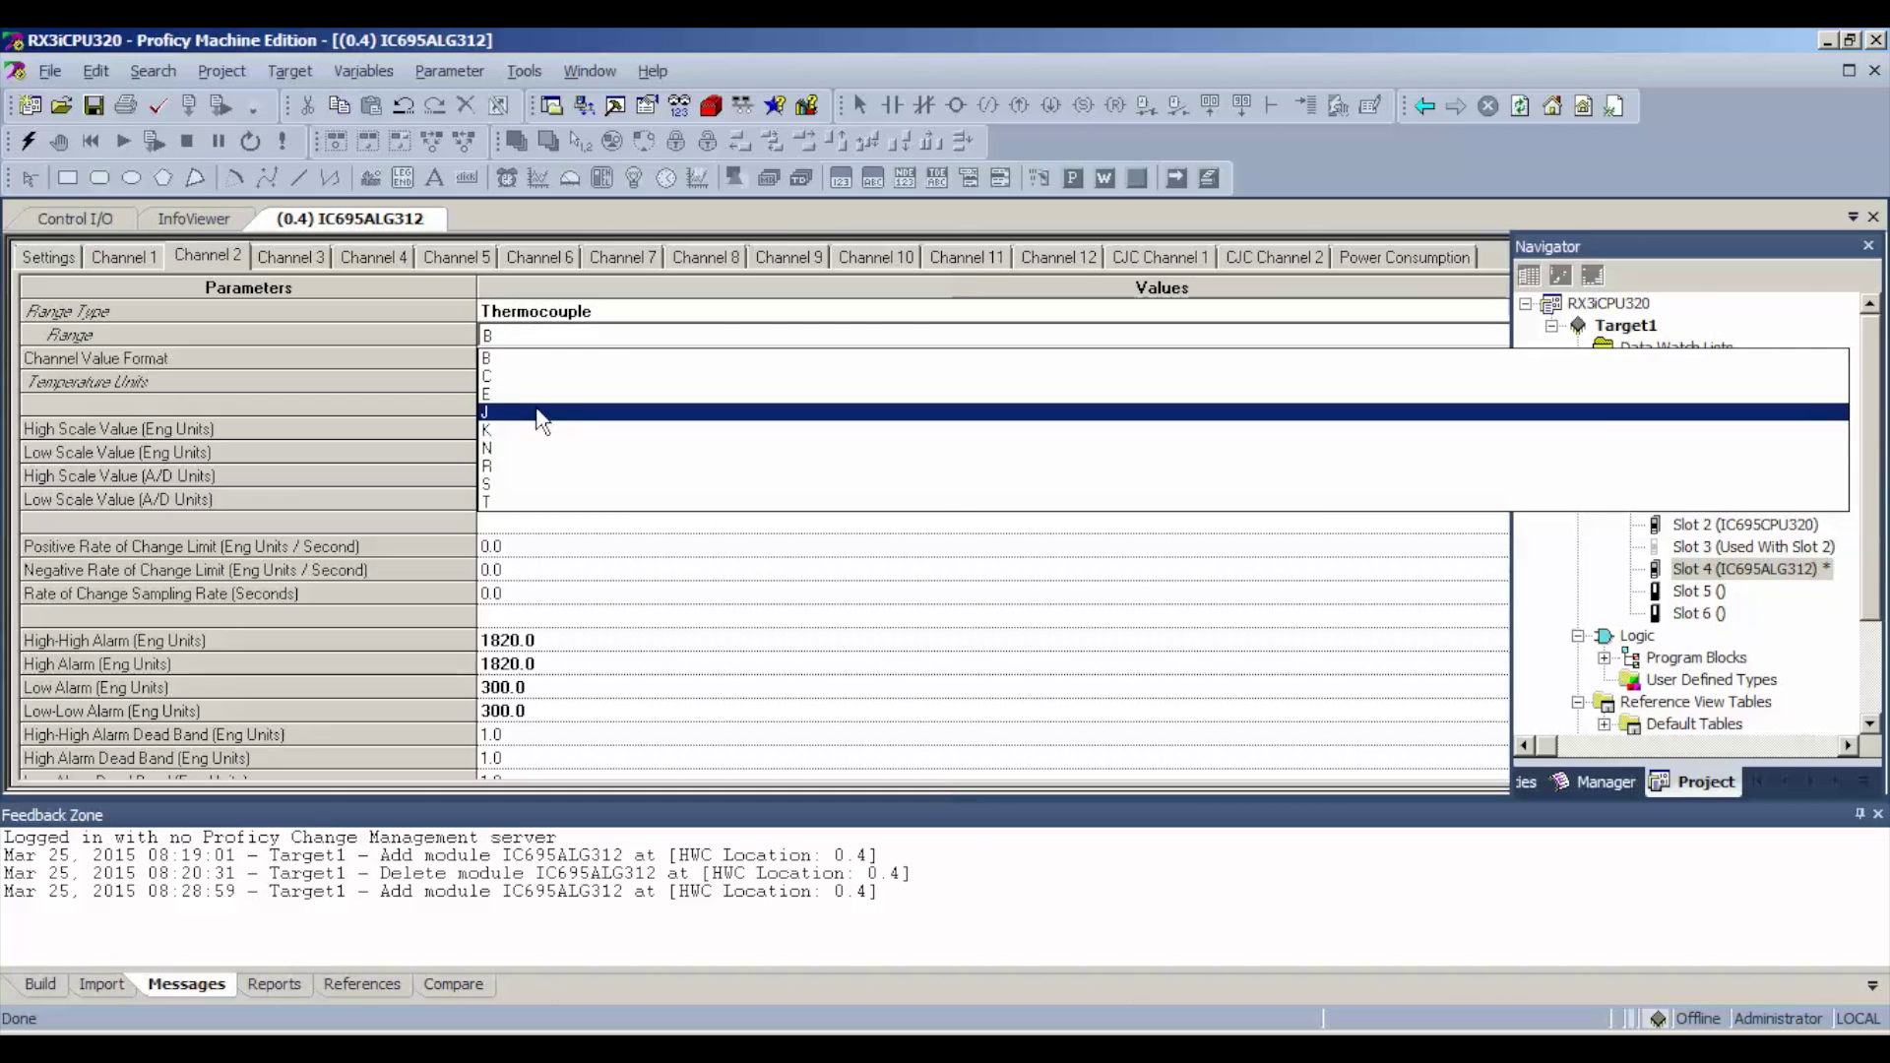
{"action": "left_click", "coordinate": [542, 414]}
{"action": "left_click", "coordinate": [560, 360]}
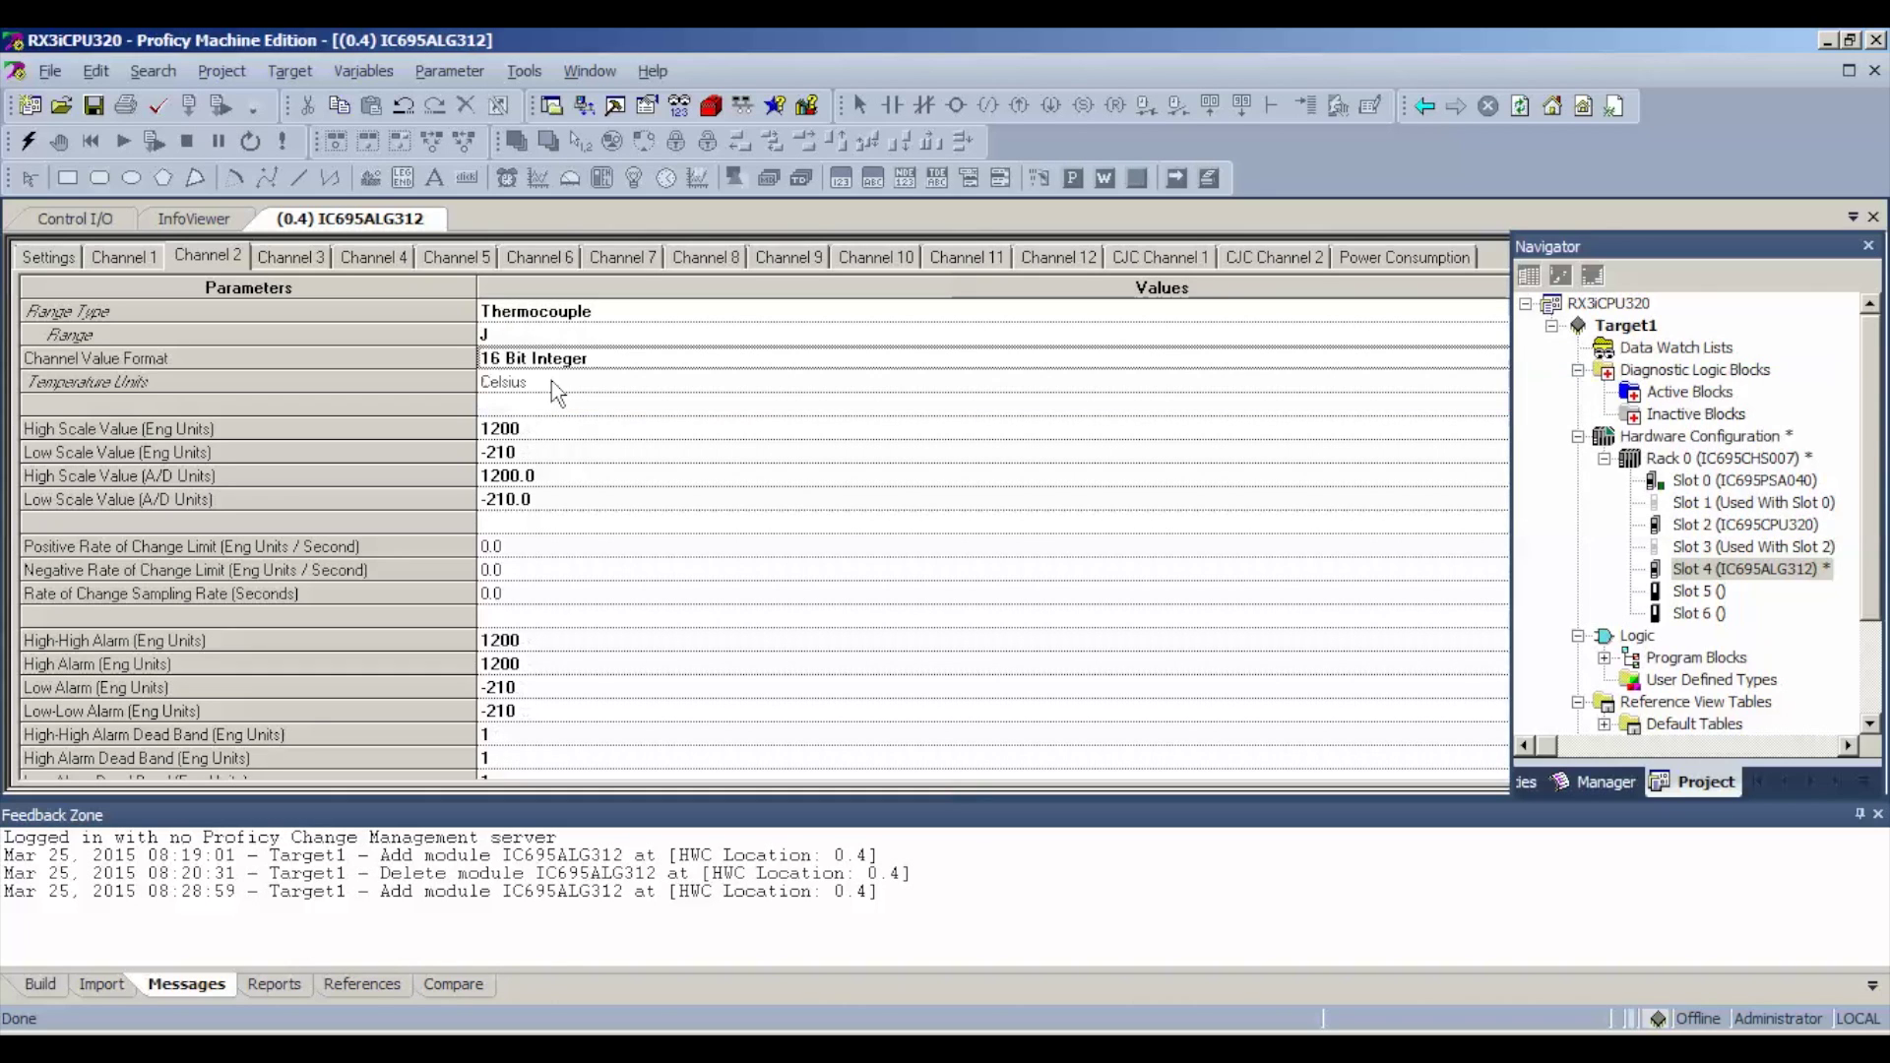
- Set Channel 3 to a type J thermocouple with 16 Bit Integer format
{"action": "left_click", "coordinate": [302, 260]}
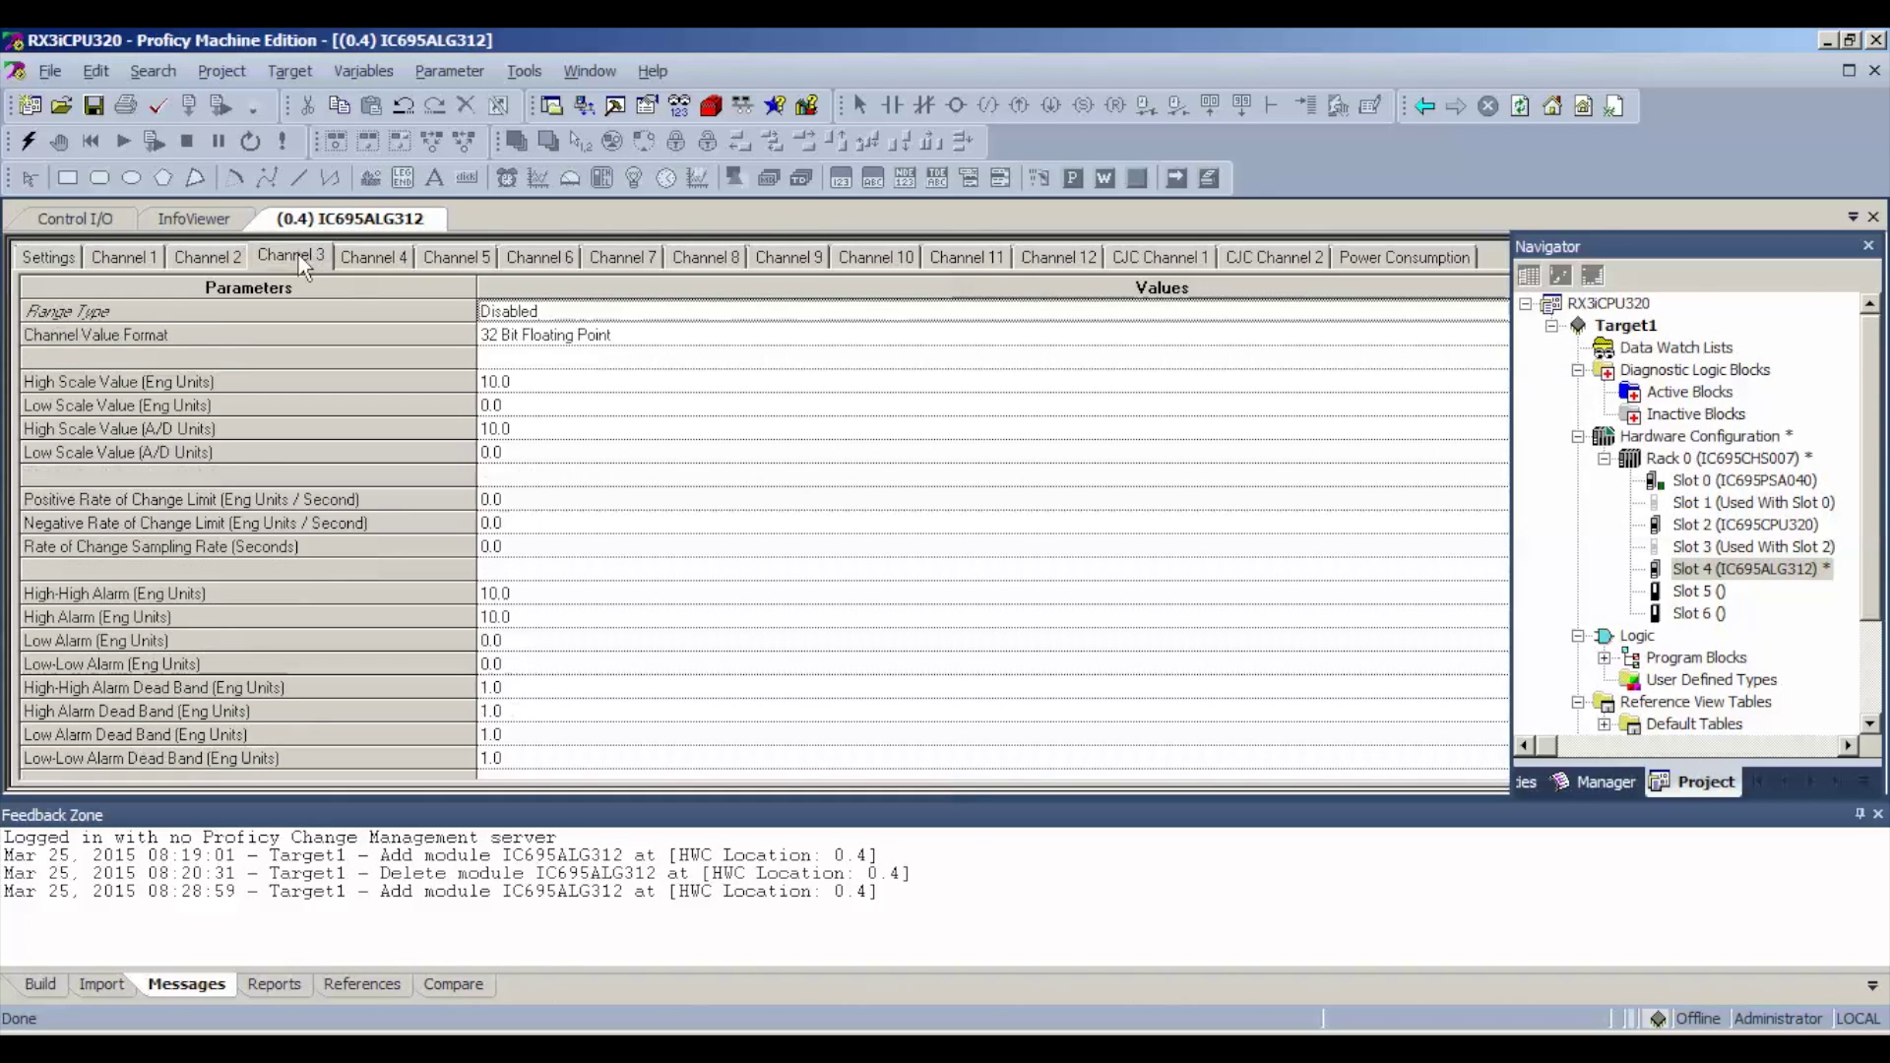
{"action": "left_click", "coordinate": [495, 311]}
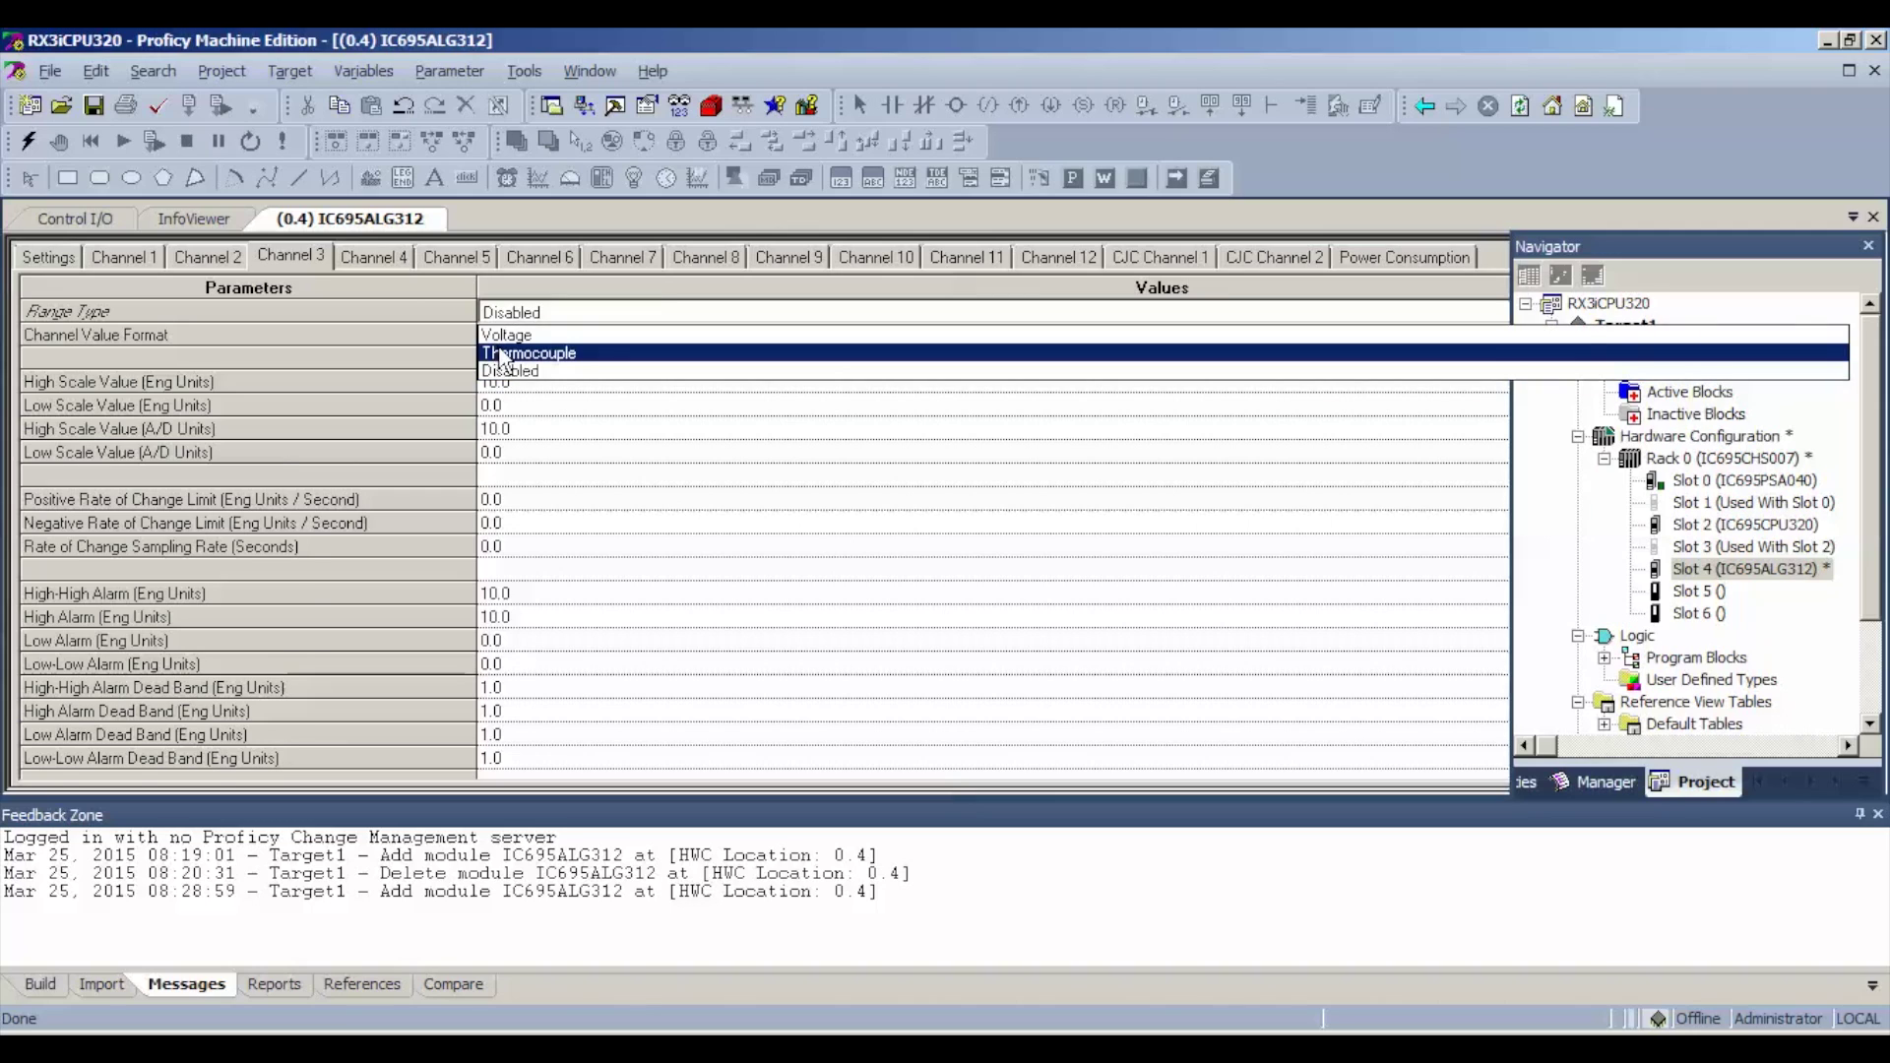
{"action": "left_click", "coordinate": [498, 354]}
{"action": "left_click", "coordinate": [517, 336]}
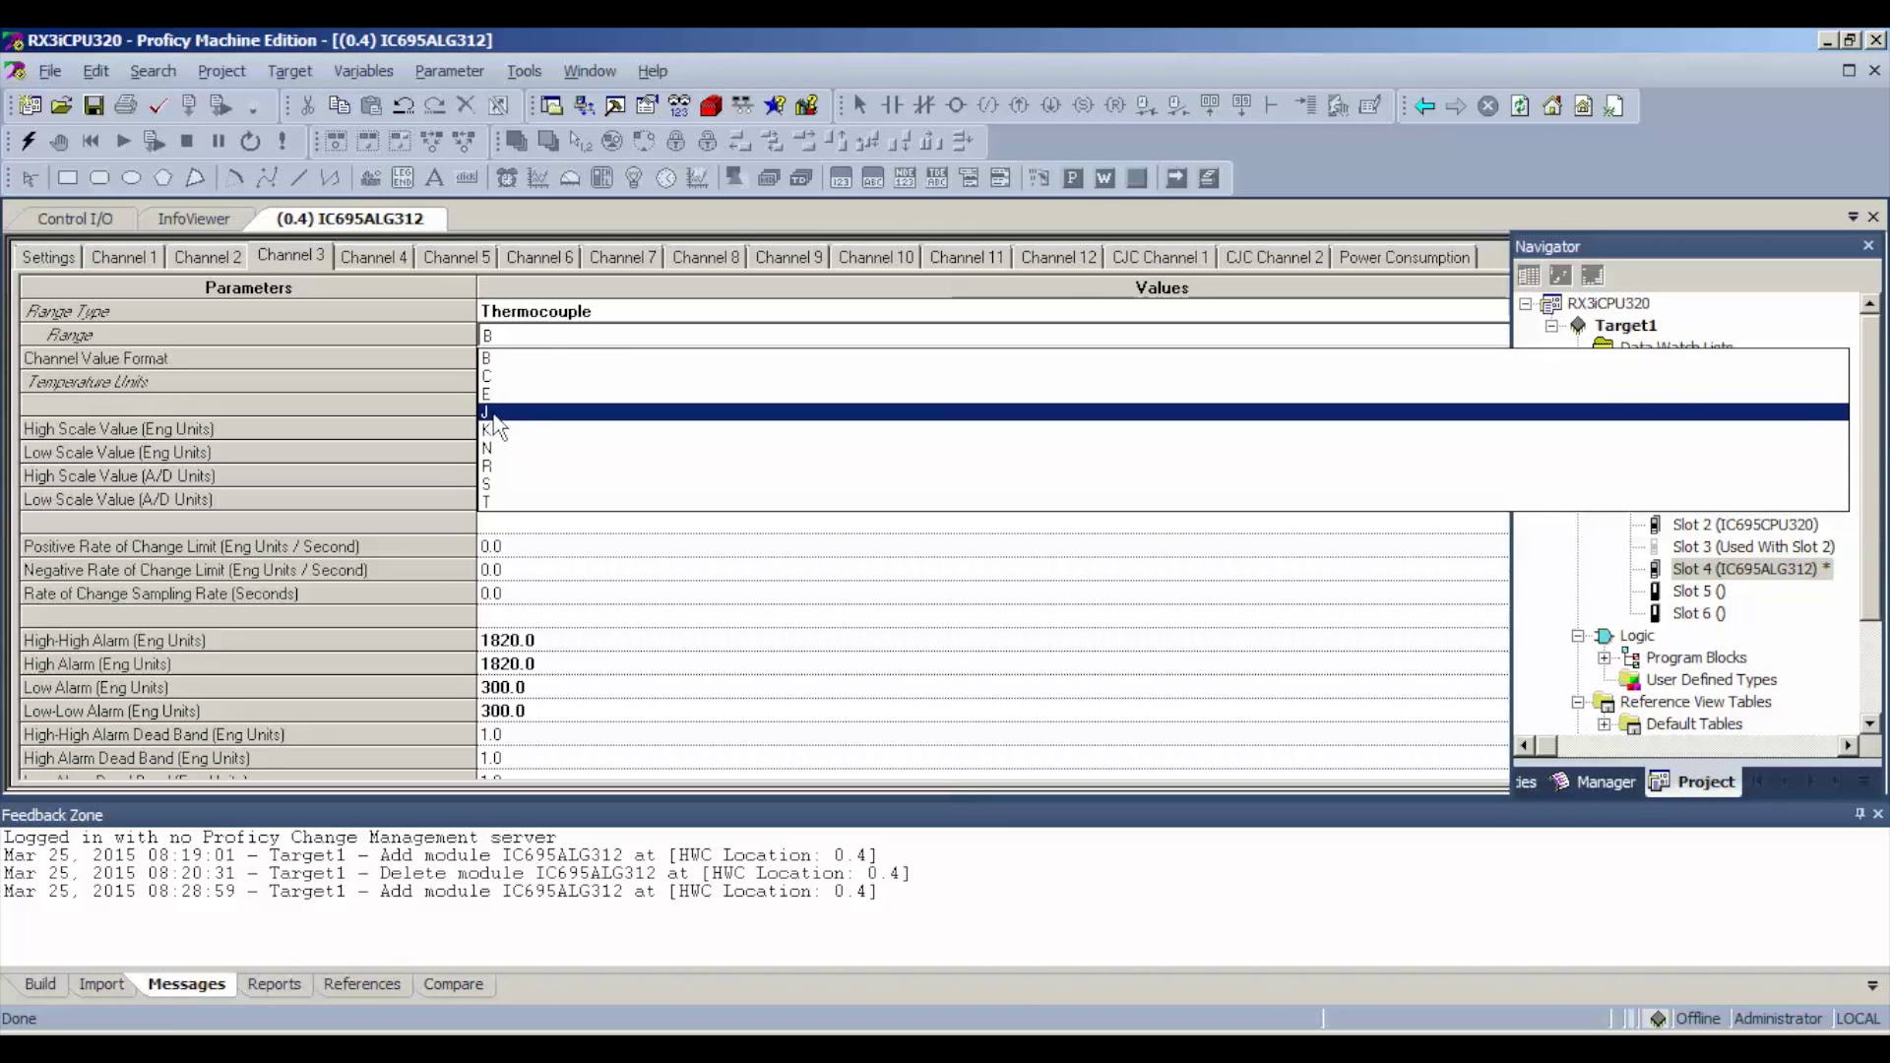
{"action": "left_click", "coordinate": [493, 415]}
{"action": "left_click", "coordinate": [539, 360]}
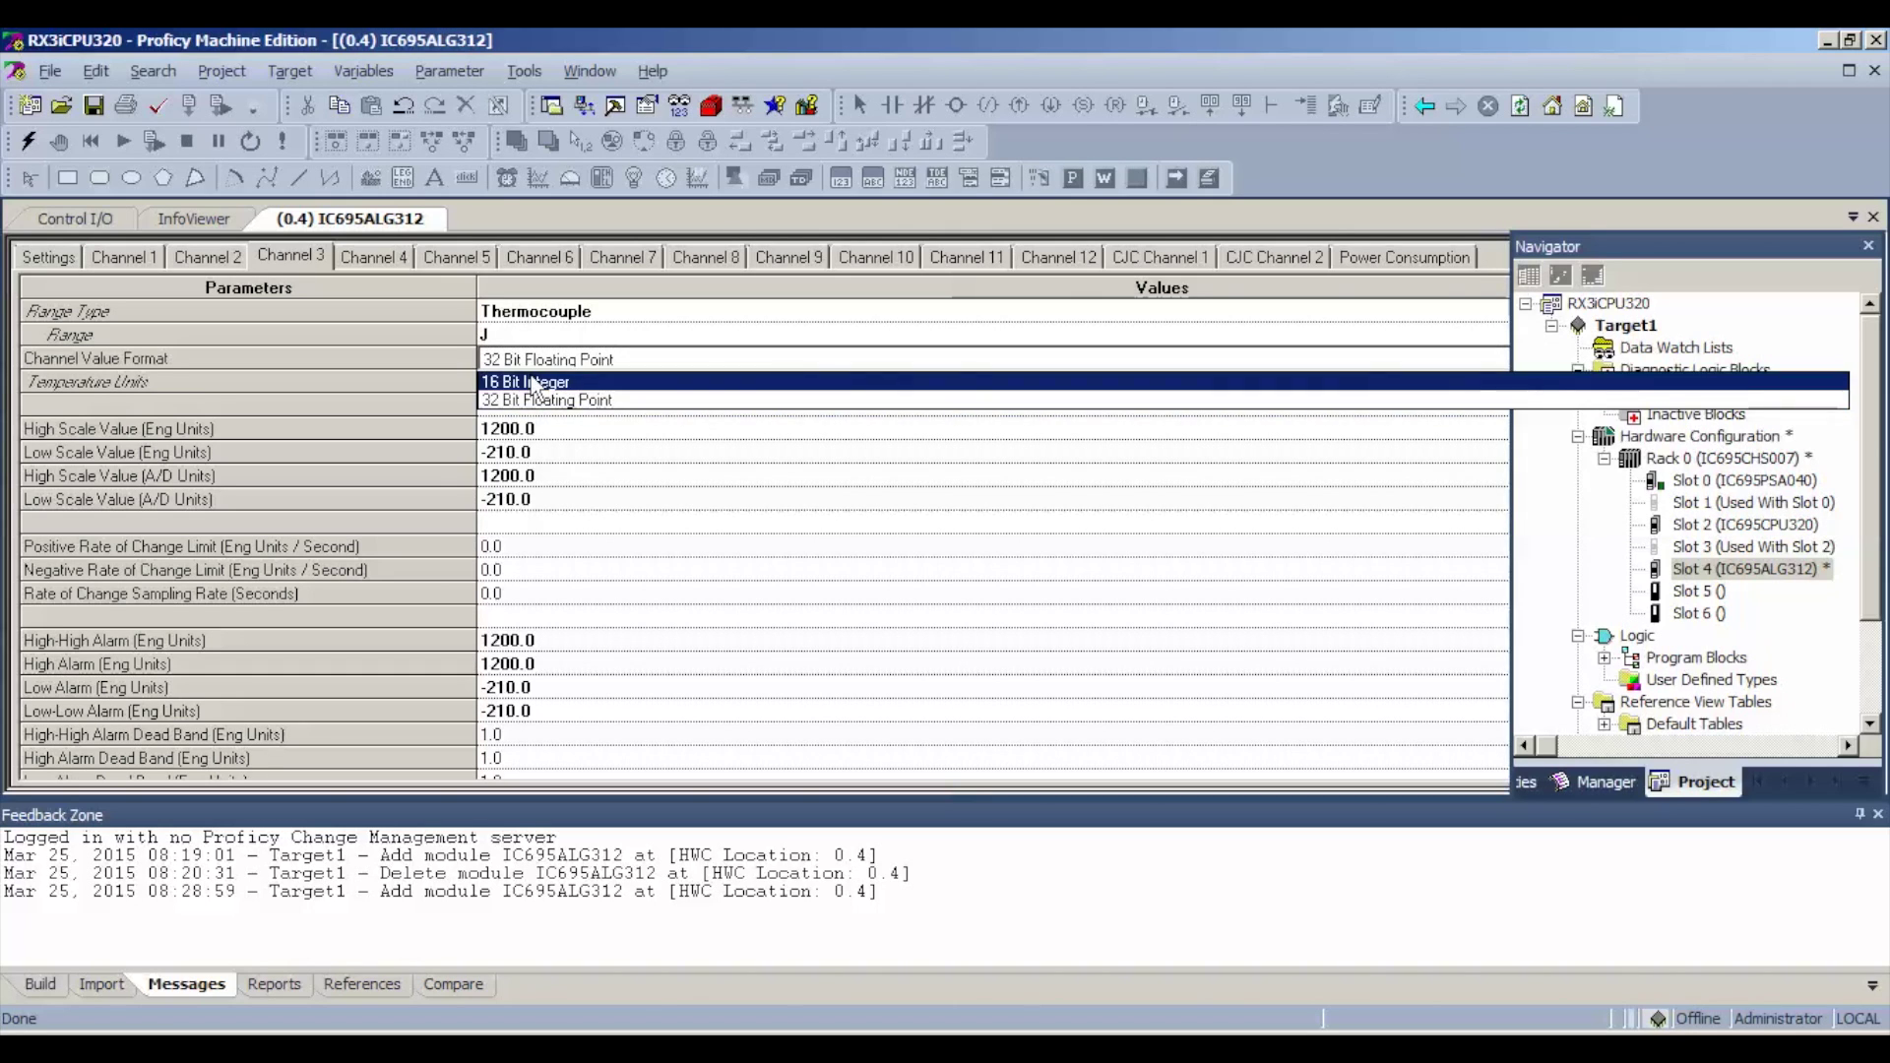
{"action": "left_click", "coordinate": [535, 382]}
- Set Channel 4 to a type J thermocouple reporting 16 Bit Integer readings
{"action": "left_click", "coordinate": [406, 262]}
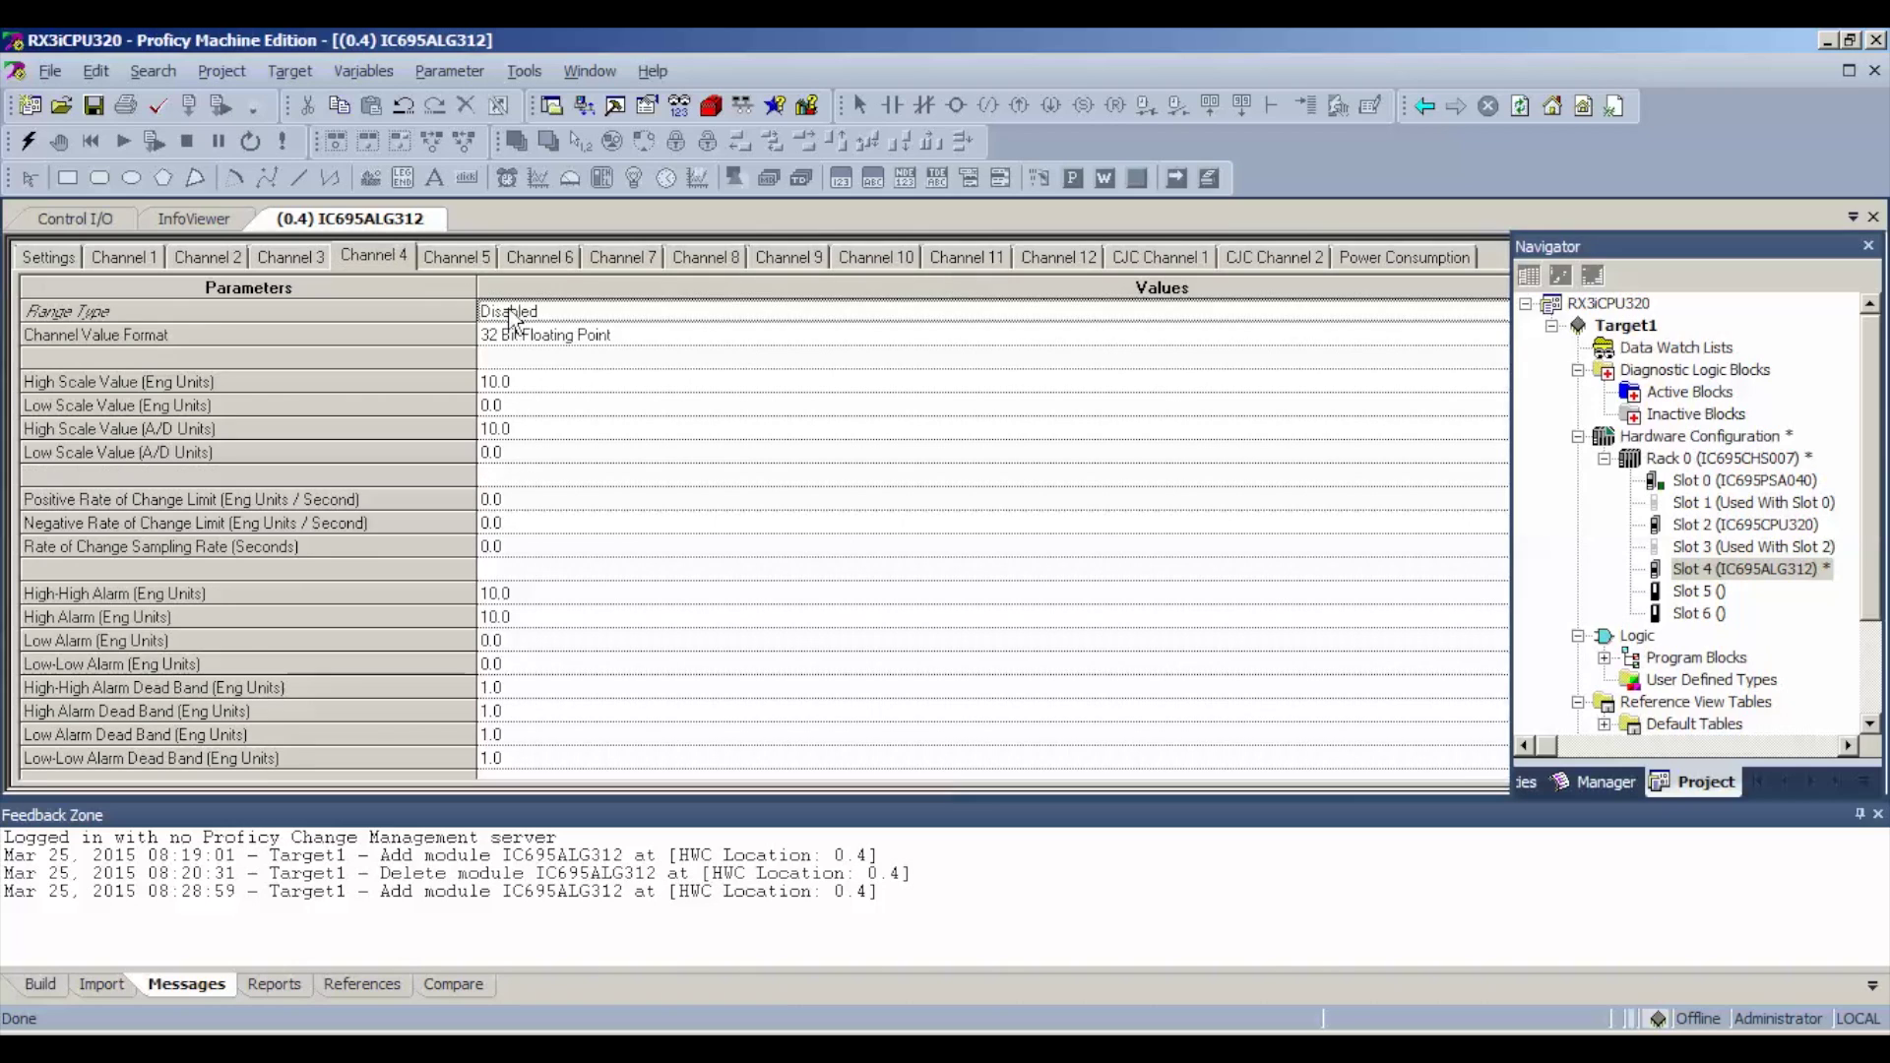
{"action": "left_click", "coordinate": [514, 314]}
{"action": "left_click", "coordinate": [538, 354]}
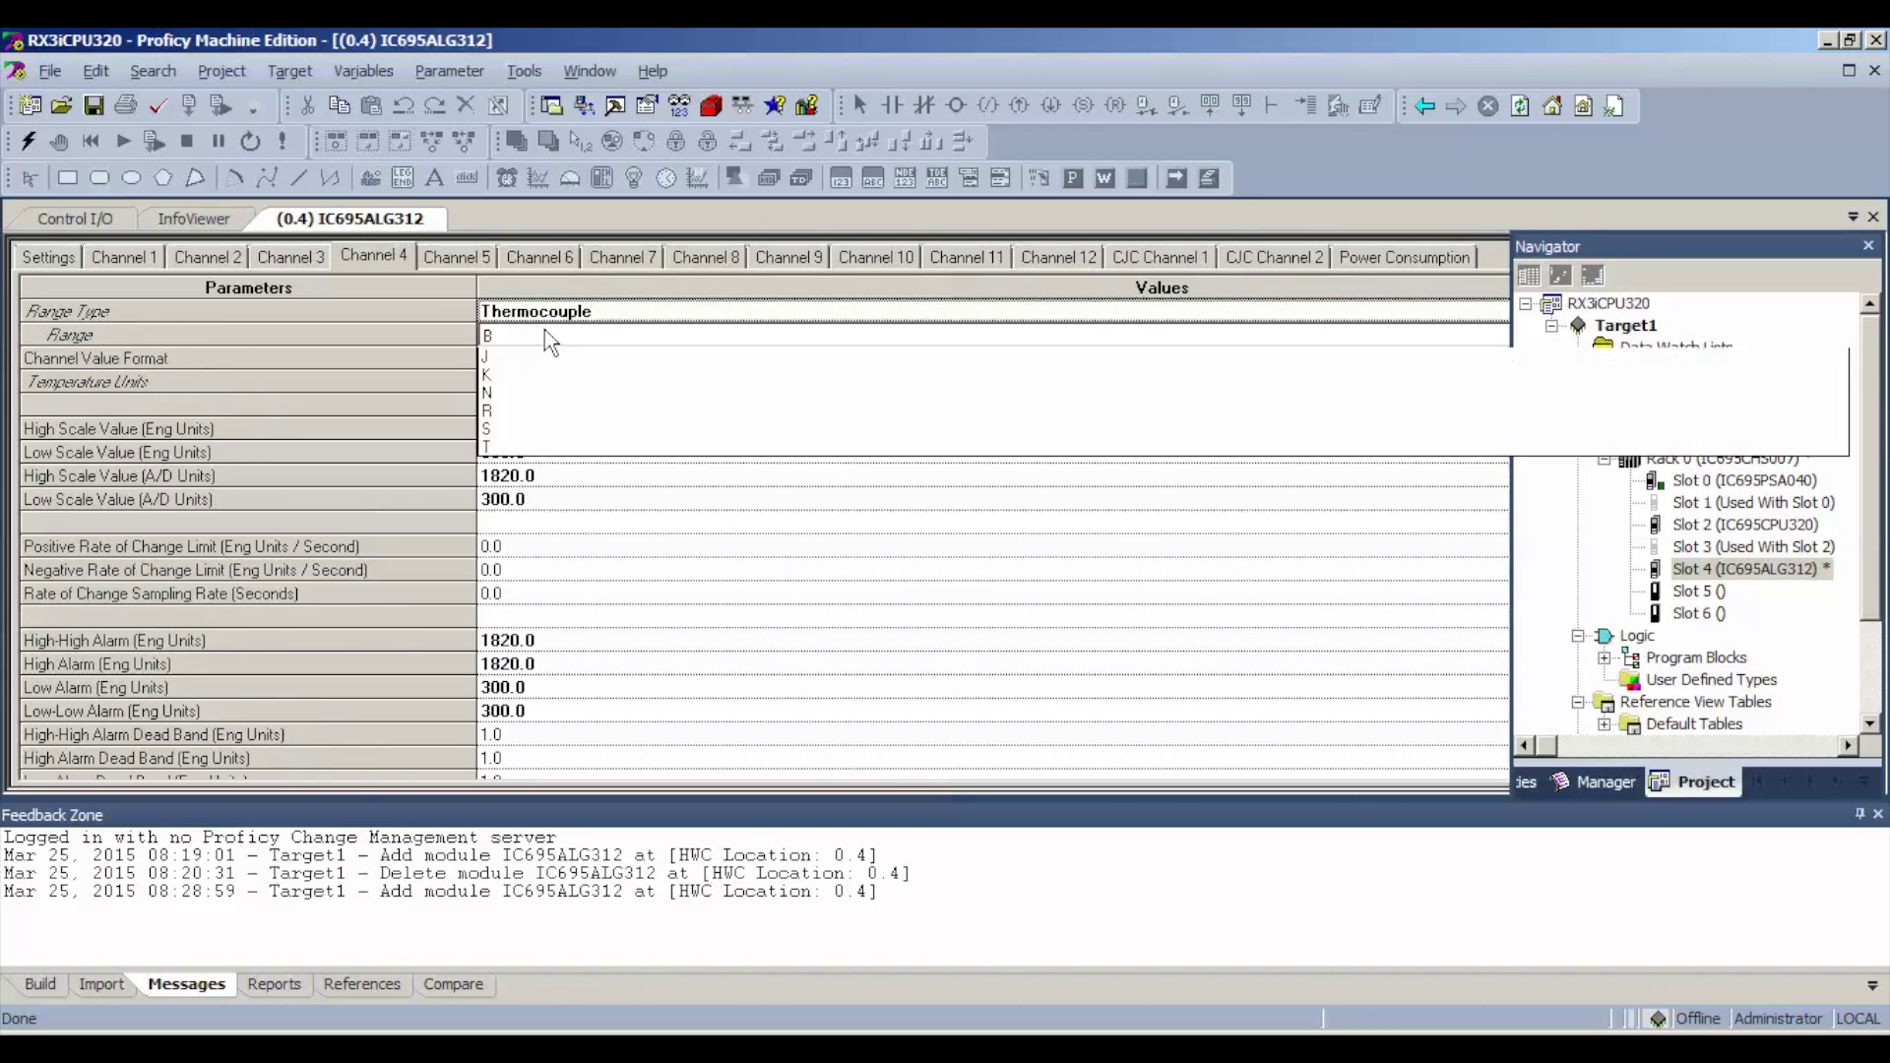
{"action": "left_click", "coordinate": [512, 414]}
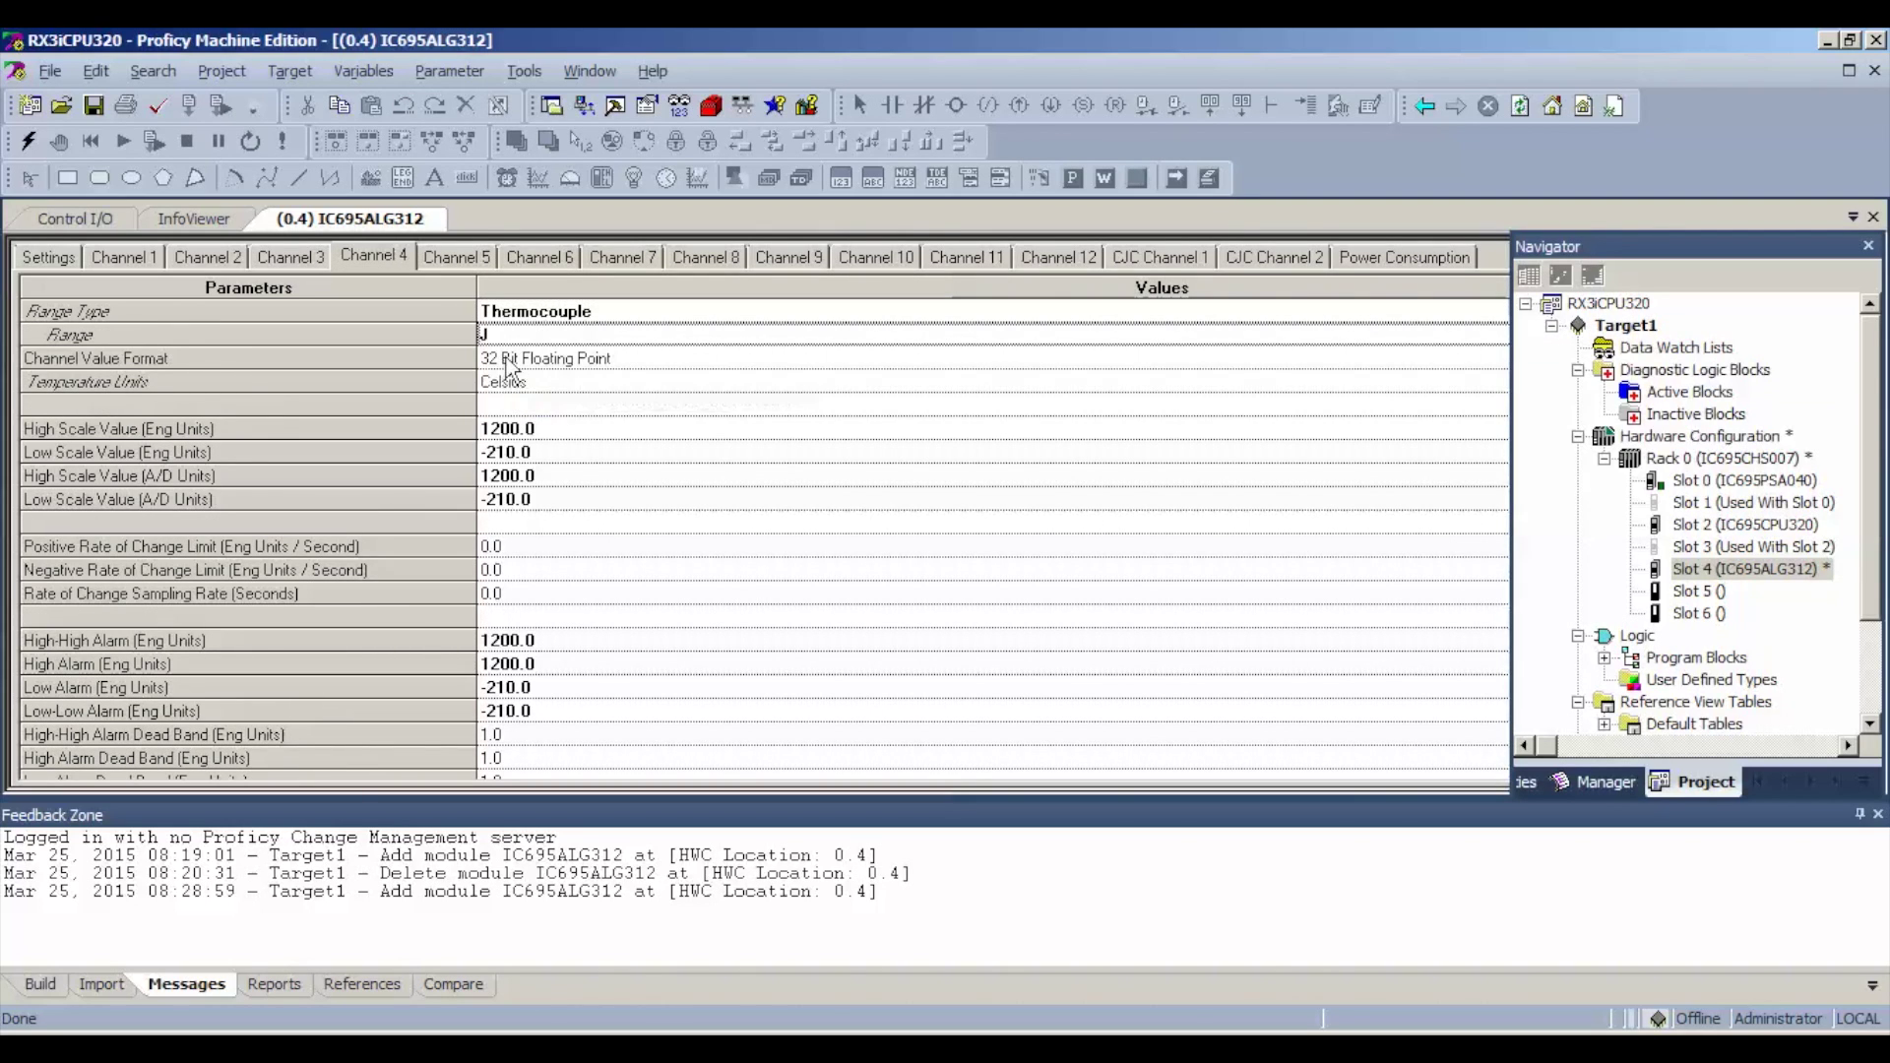
{"action": "left_click", "coordinate": [511, 359]}
{"action": "left_click", "coordinate": [508, 383]}
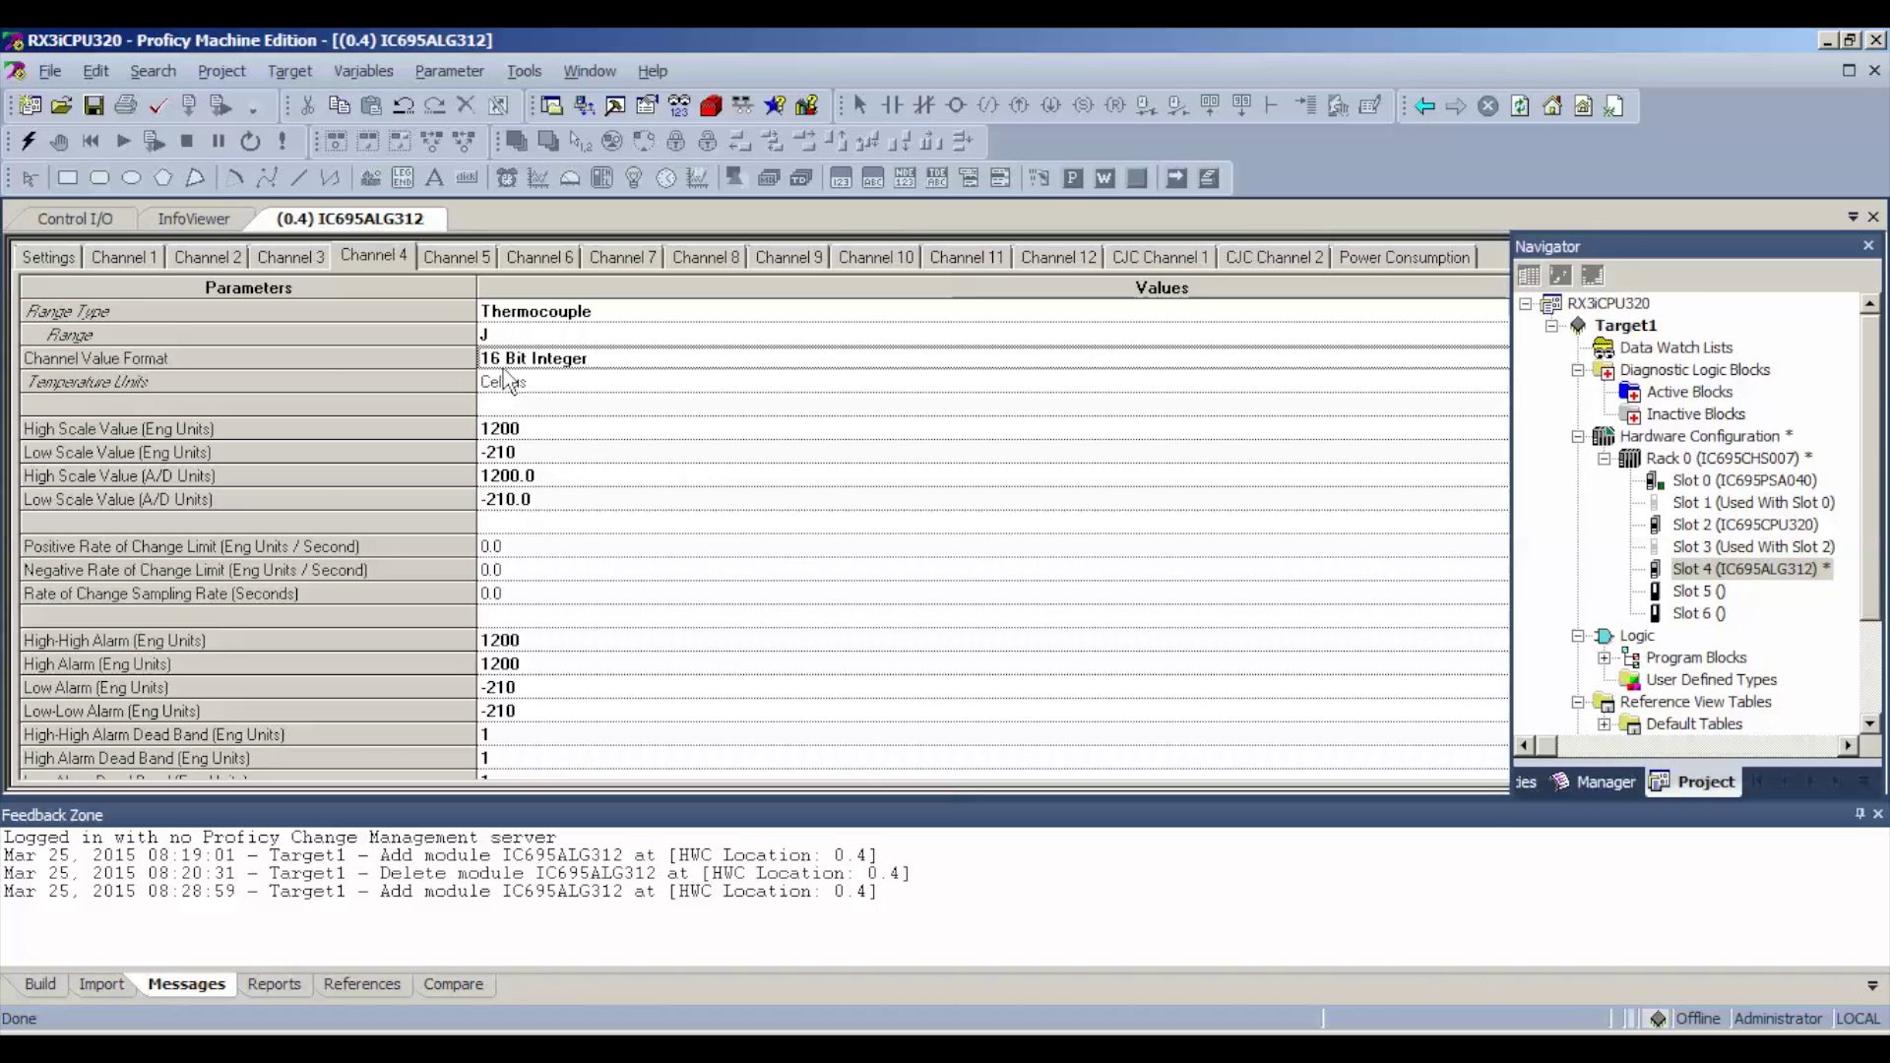
- Make Channel 5 a thermocouple input and Channel 6 a type J, 16 Bit Integer thermocouple
{"action": "left_click", "coordinate": [467, 260]}
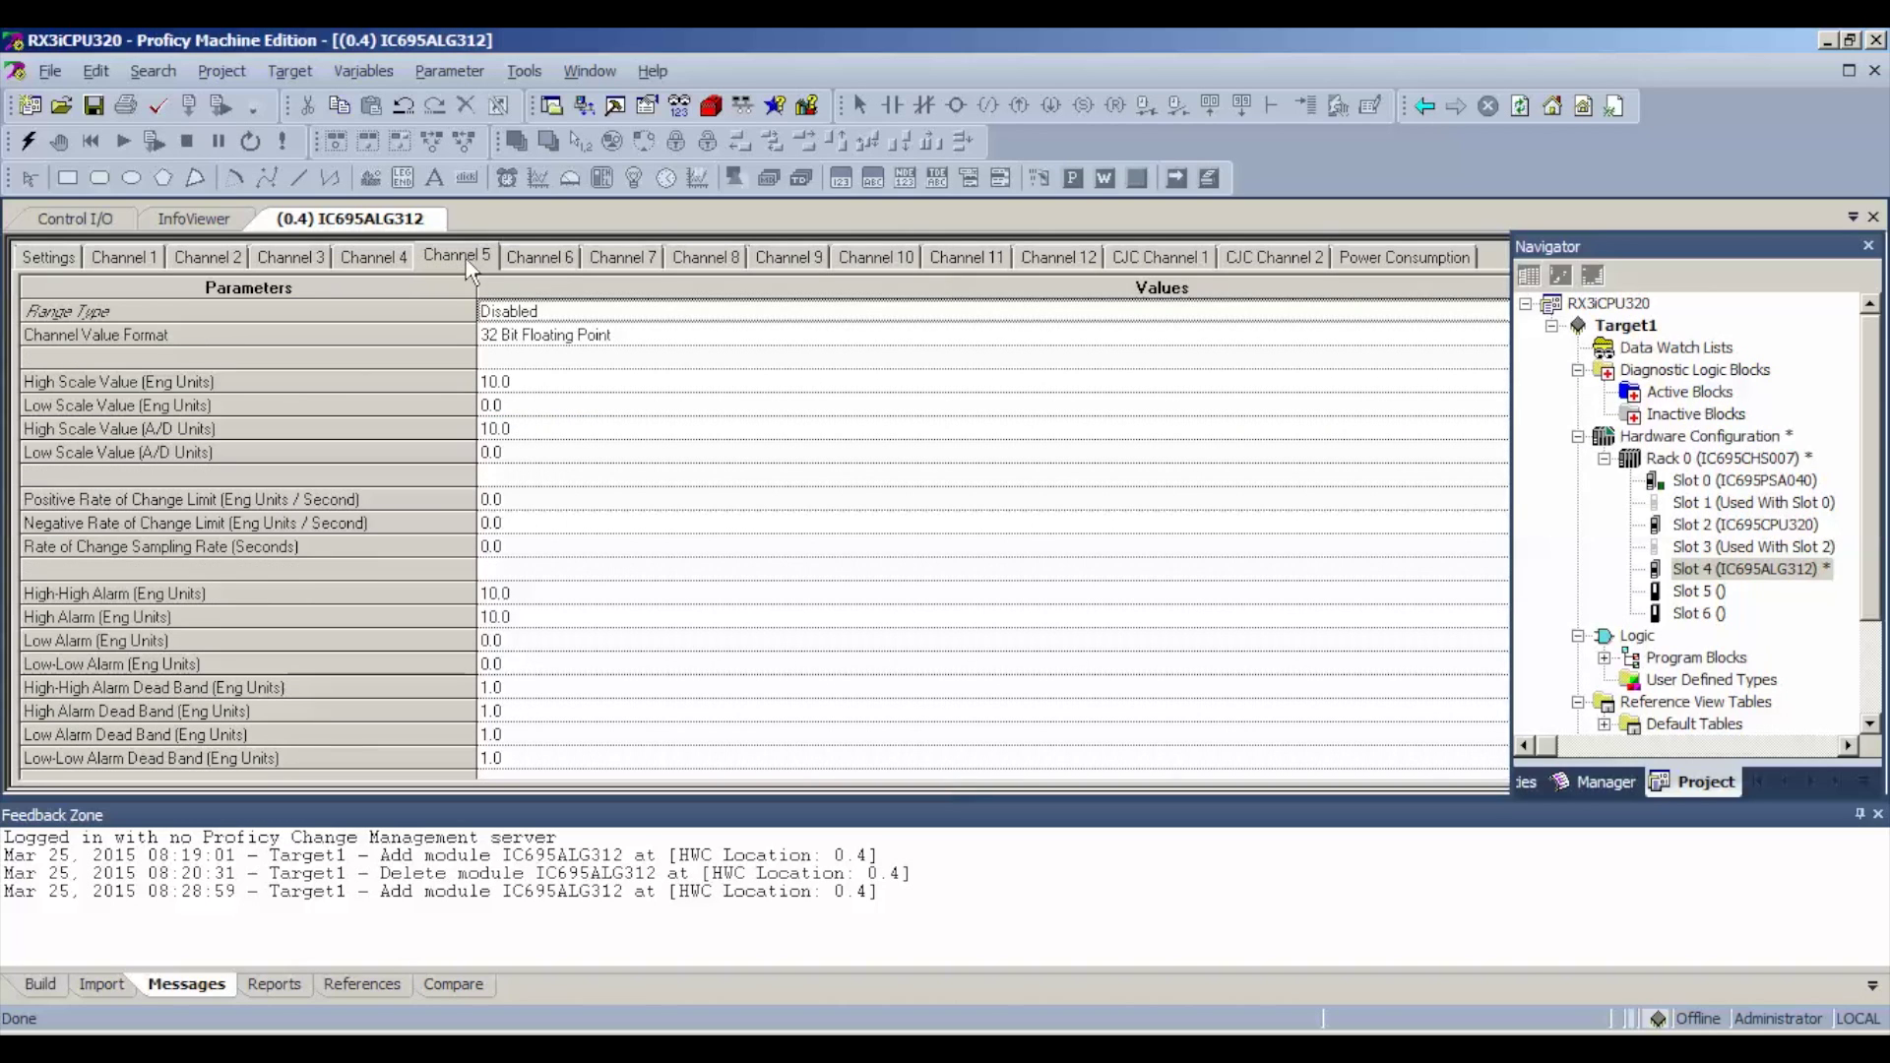
{"action": "left_click", "coordinate": [518, 313]}
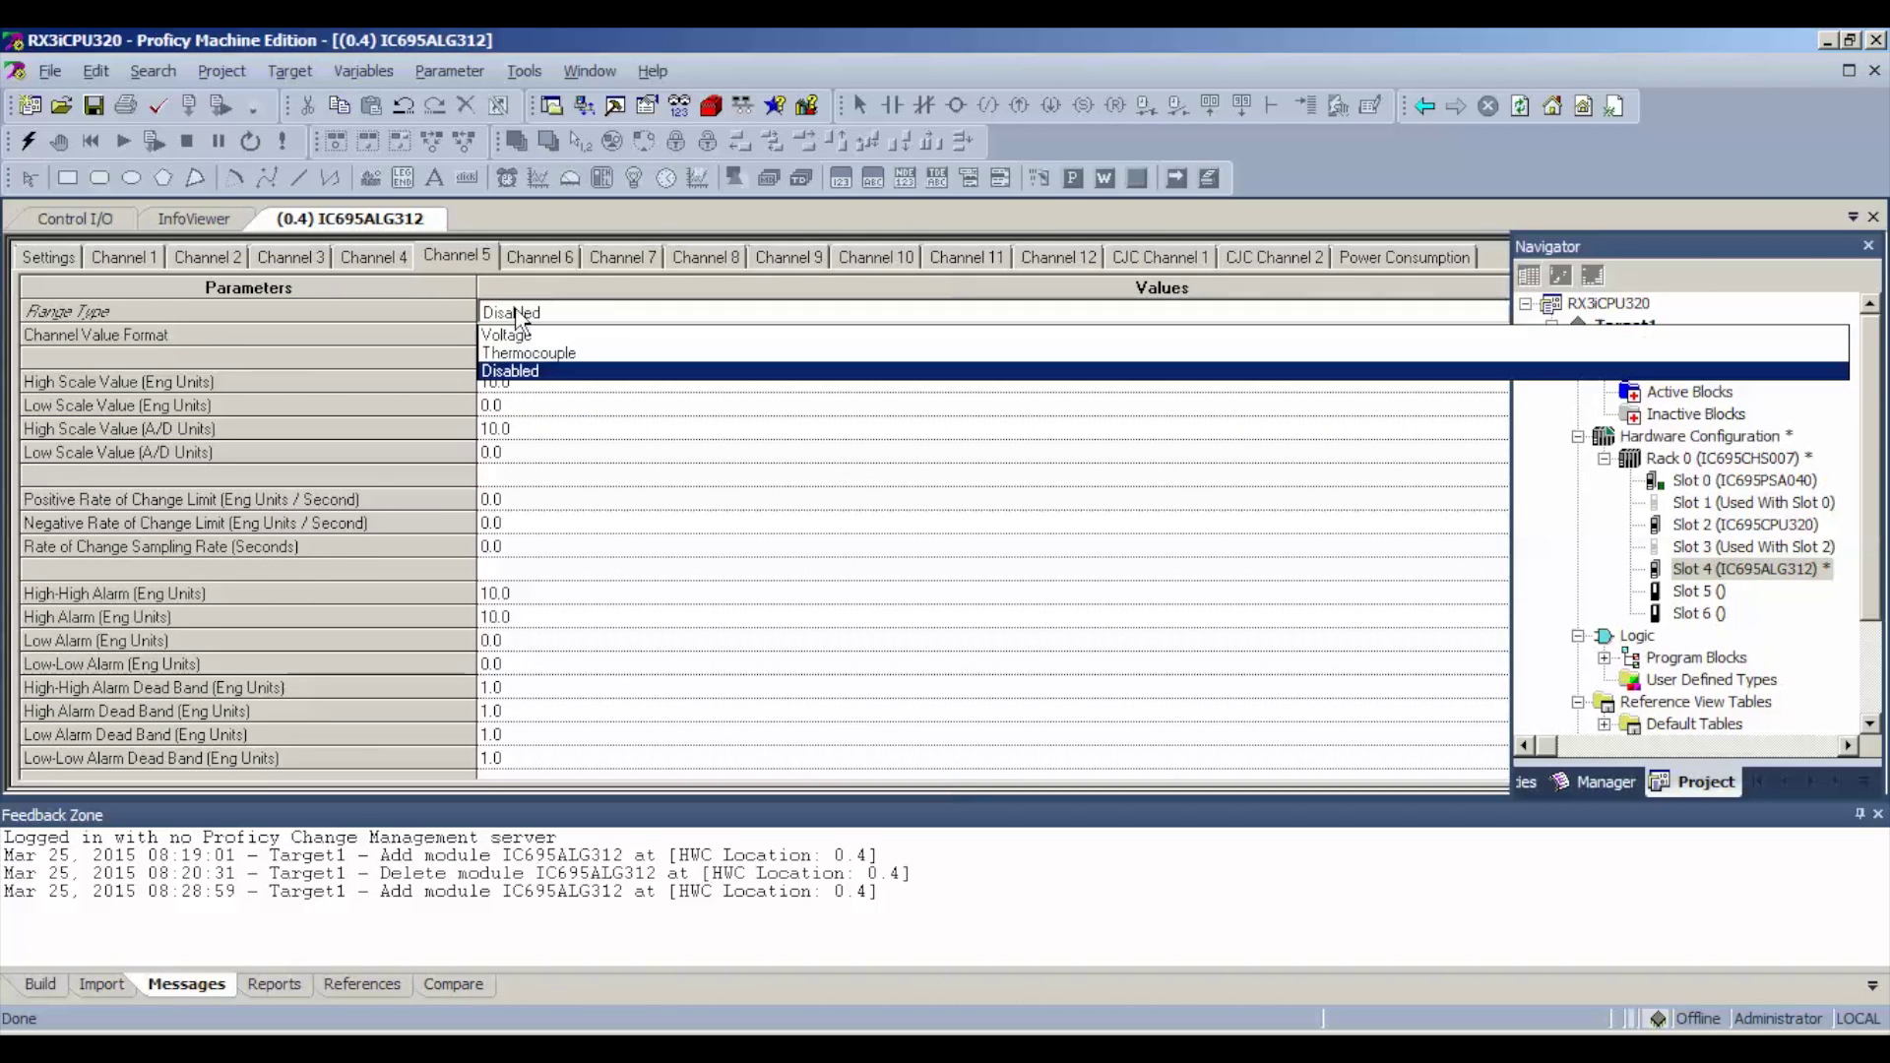
{"action": "left_click", "coordinate": [543, 356]}
{"action": "left_click", "coordinate": [565, 254]}
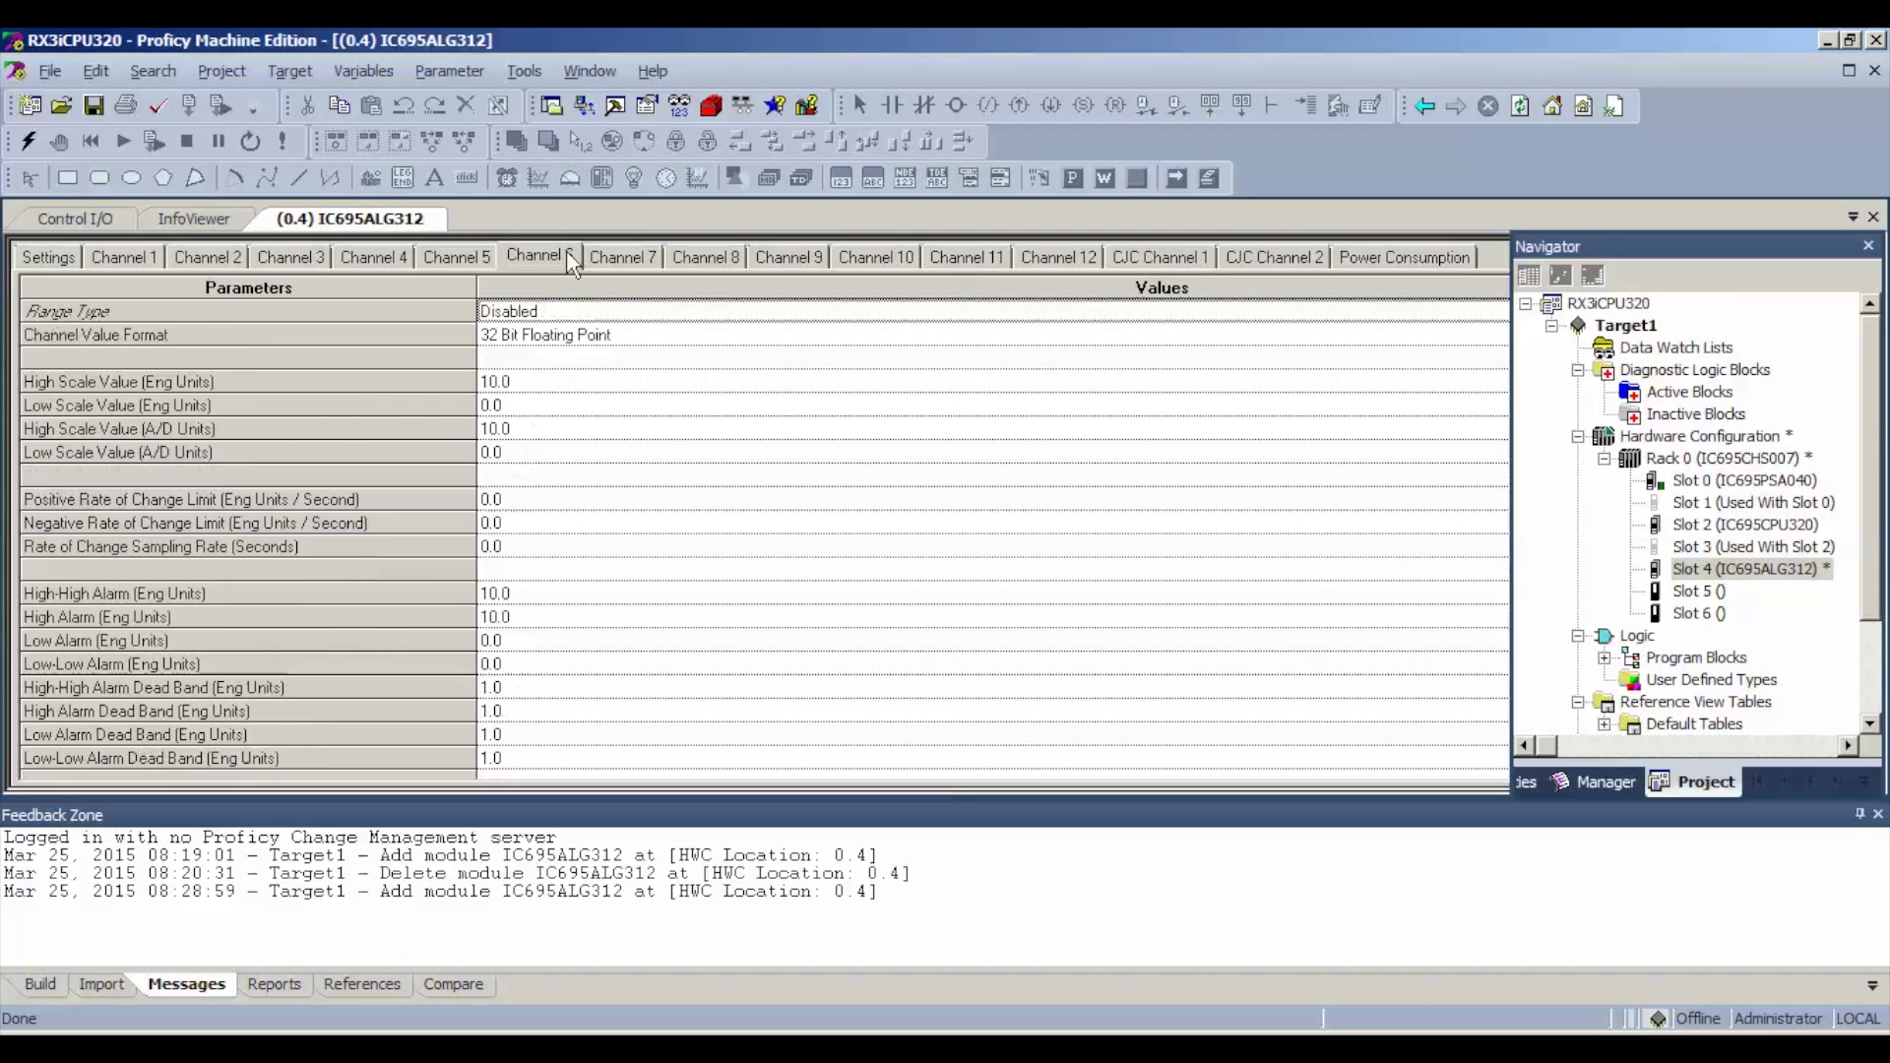
{"action": "left_click", "coordinate": [544, 313]}
{"action": "left_click", "coordinate": [547, 356]}
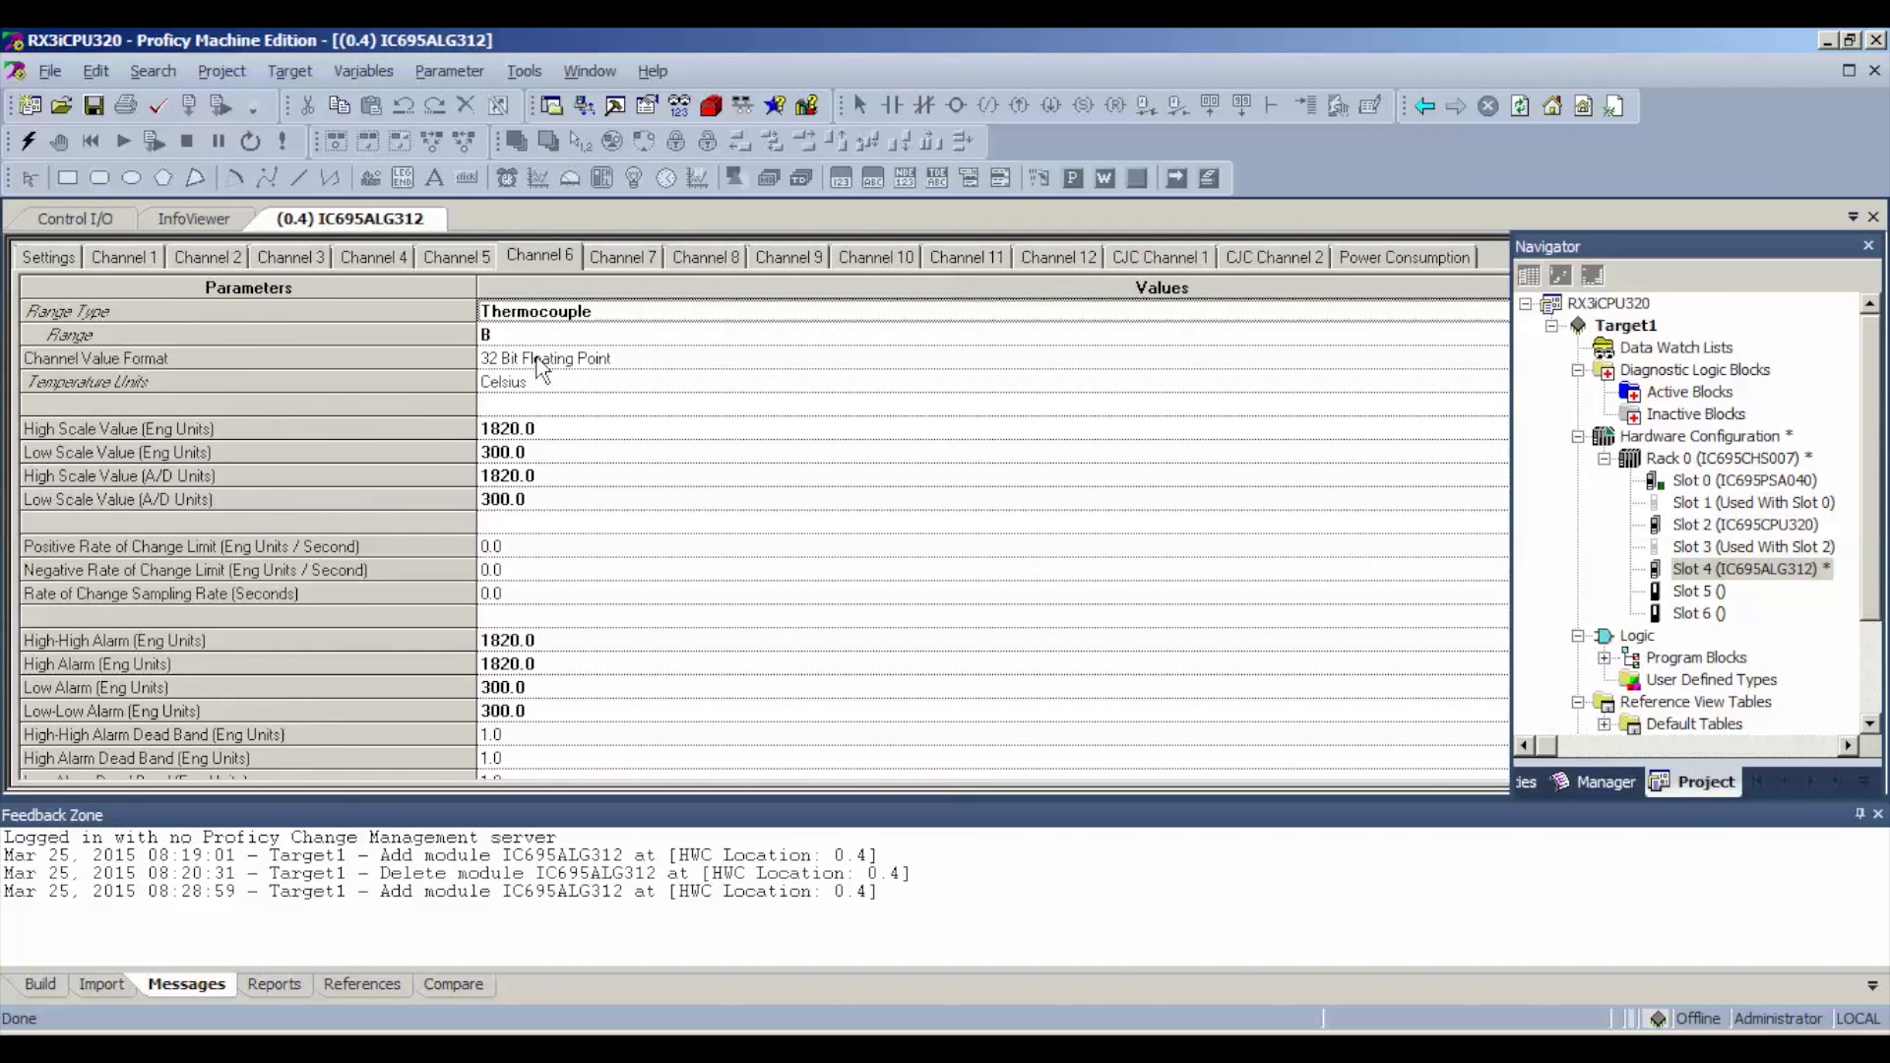
{"action": "left_click", "coordinate": [561, 337]}
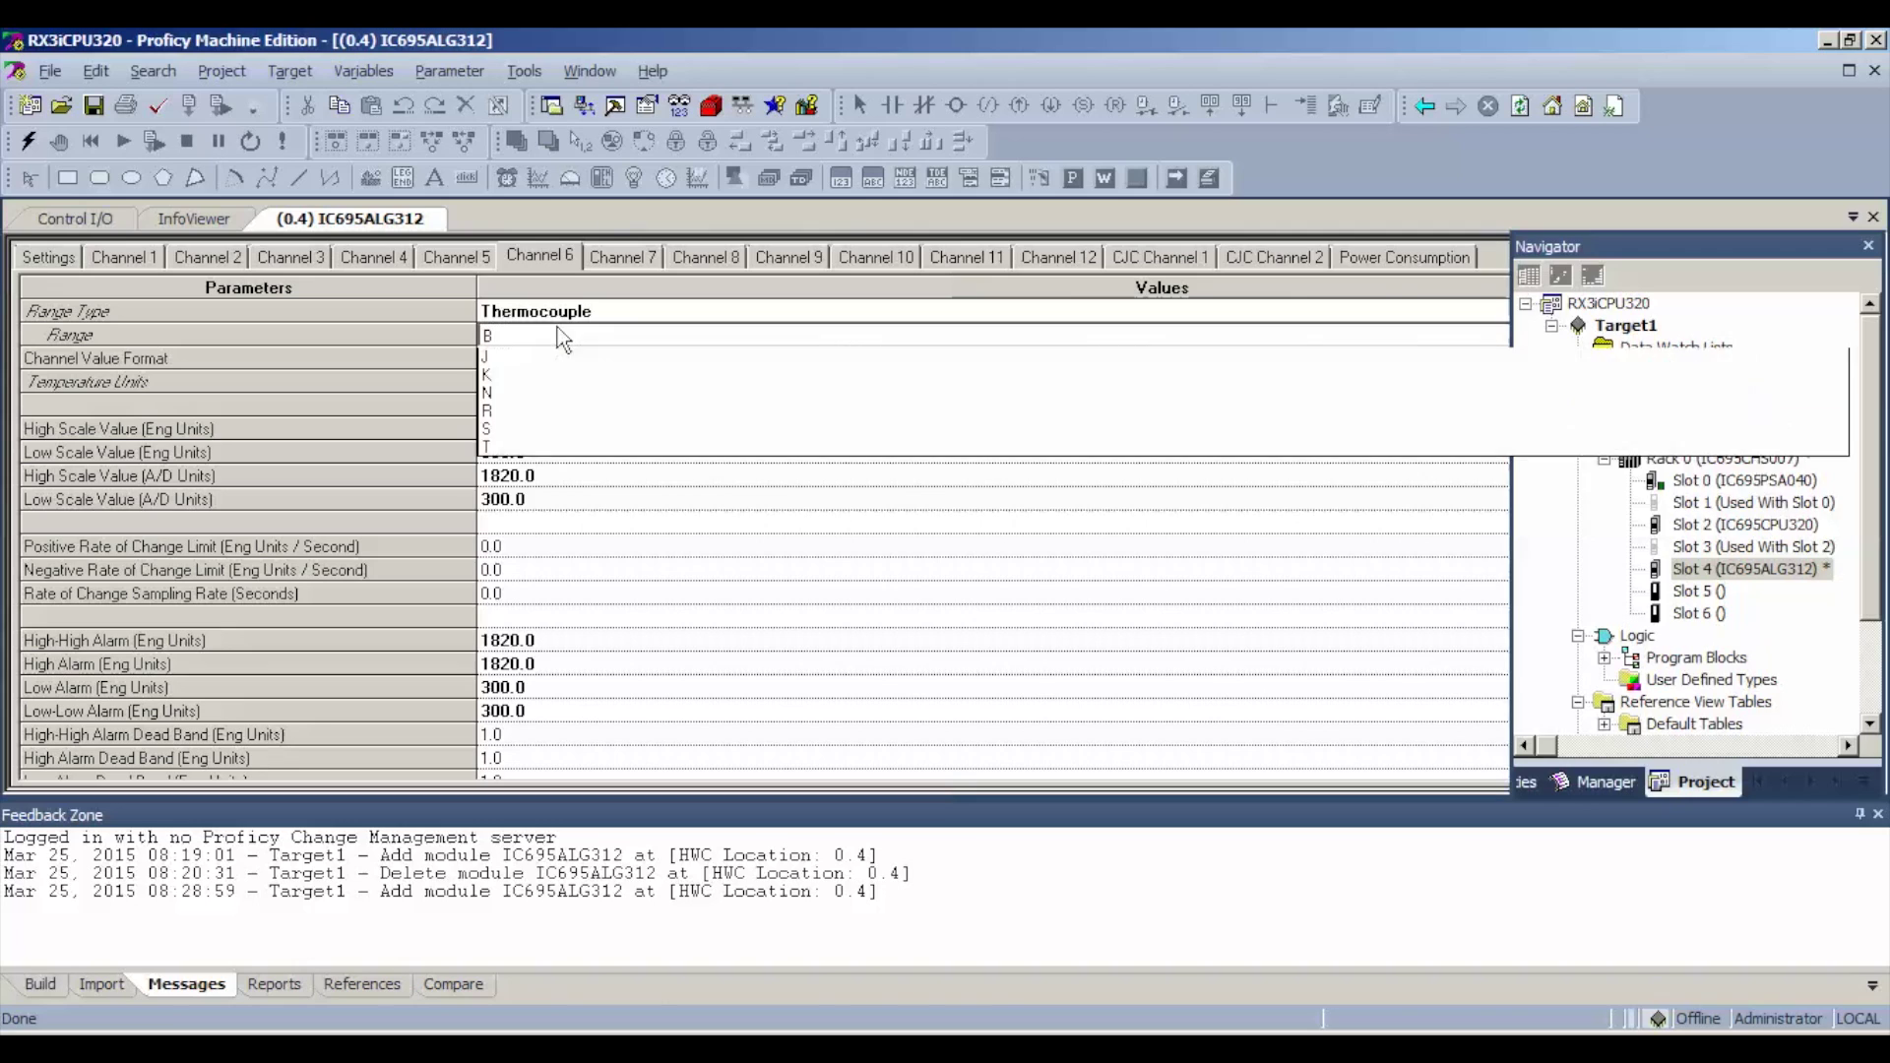
{"action": "left_click", "coordinate": [546, 413]}
{"action": "left_click", "coordinate": [565, 361]}
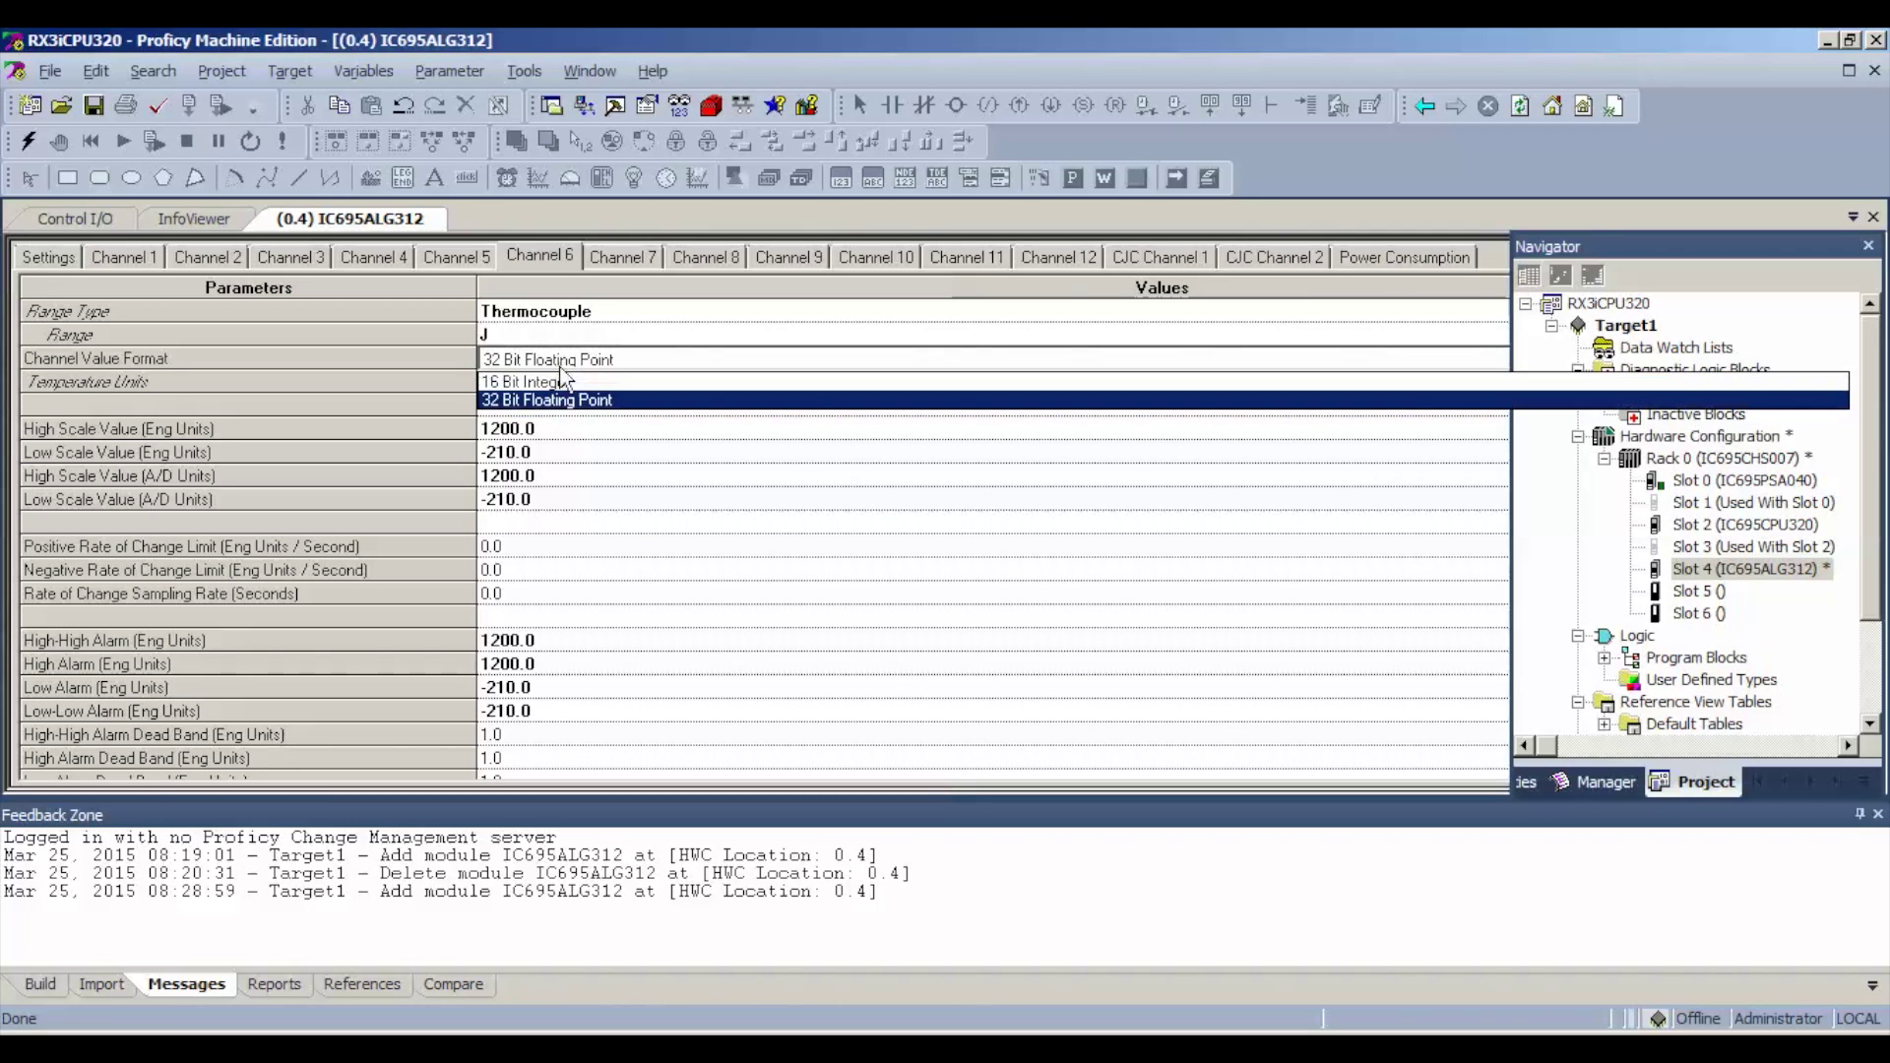
{"action": "left_click", "coordinate": [561, 383]}
- Set Channel 5's format to 16 Bit Integer, then review channels 3, 2, 1 and Settings
{"action": "left_click", "coordinate": [461, 258]}
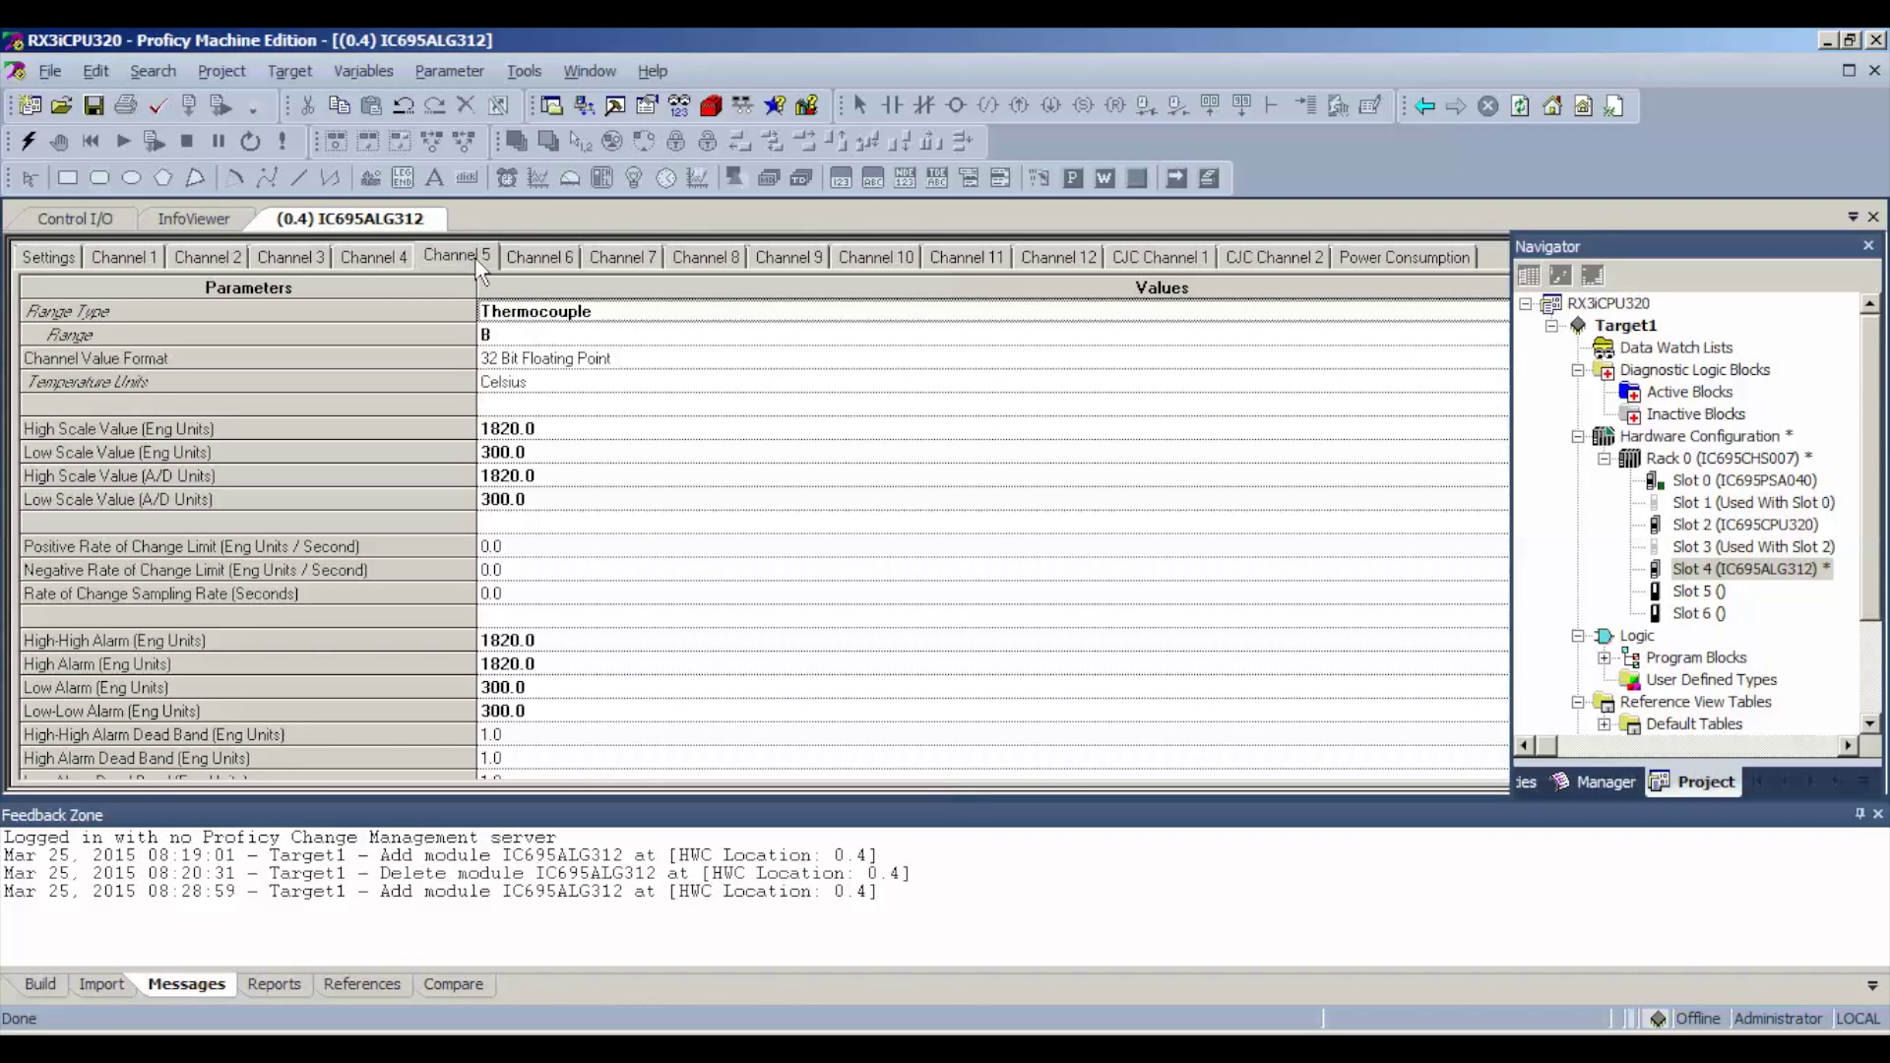
{"action": "left_click", "coordinate": [510, 359]}
{"action": "left_click", "coordinate": [393, 259]}
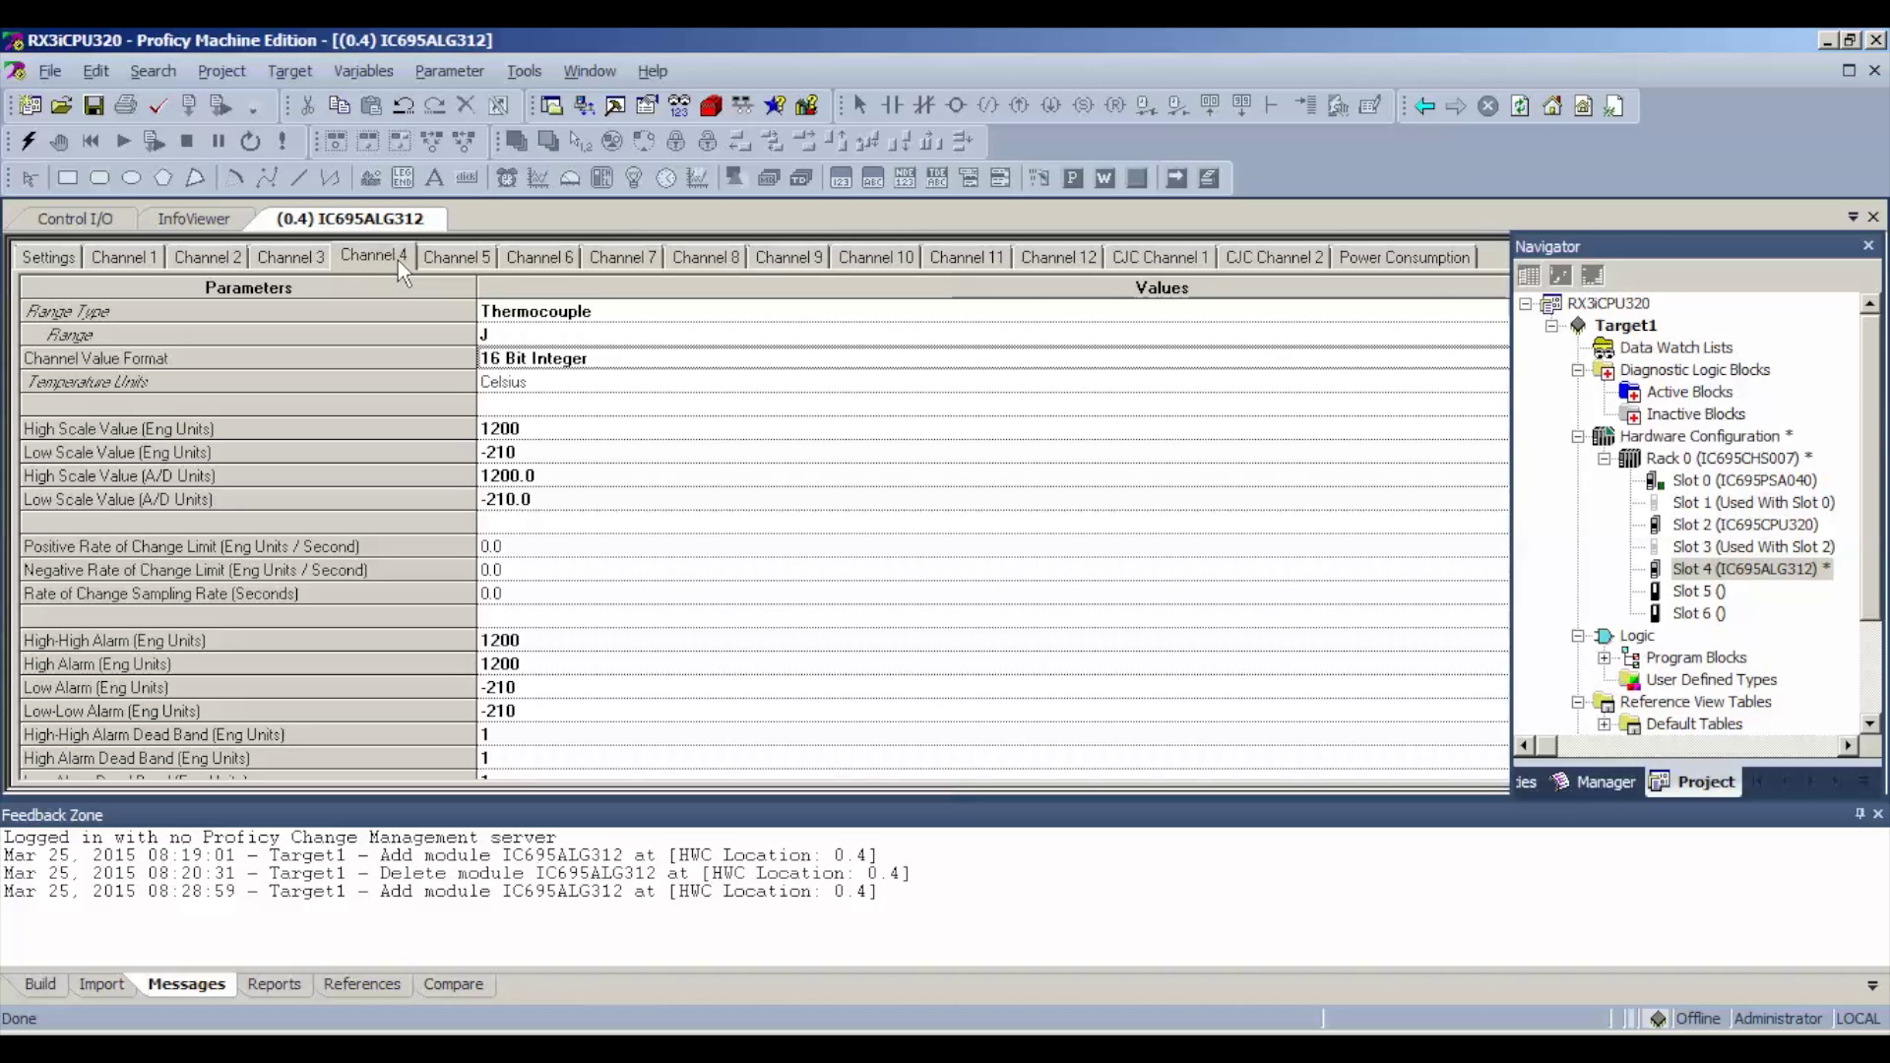
{"action": "left_click", "coordinate": [296, 261]}
{"action": "left_click", "coordinate": [231, 261]}
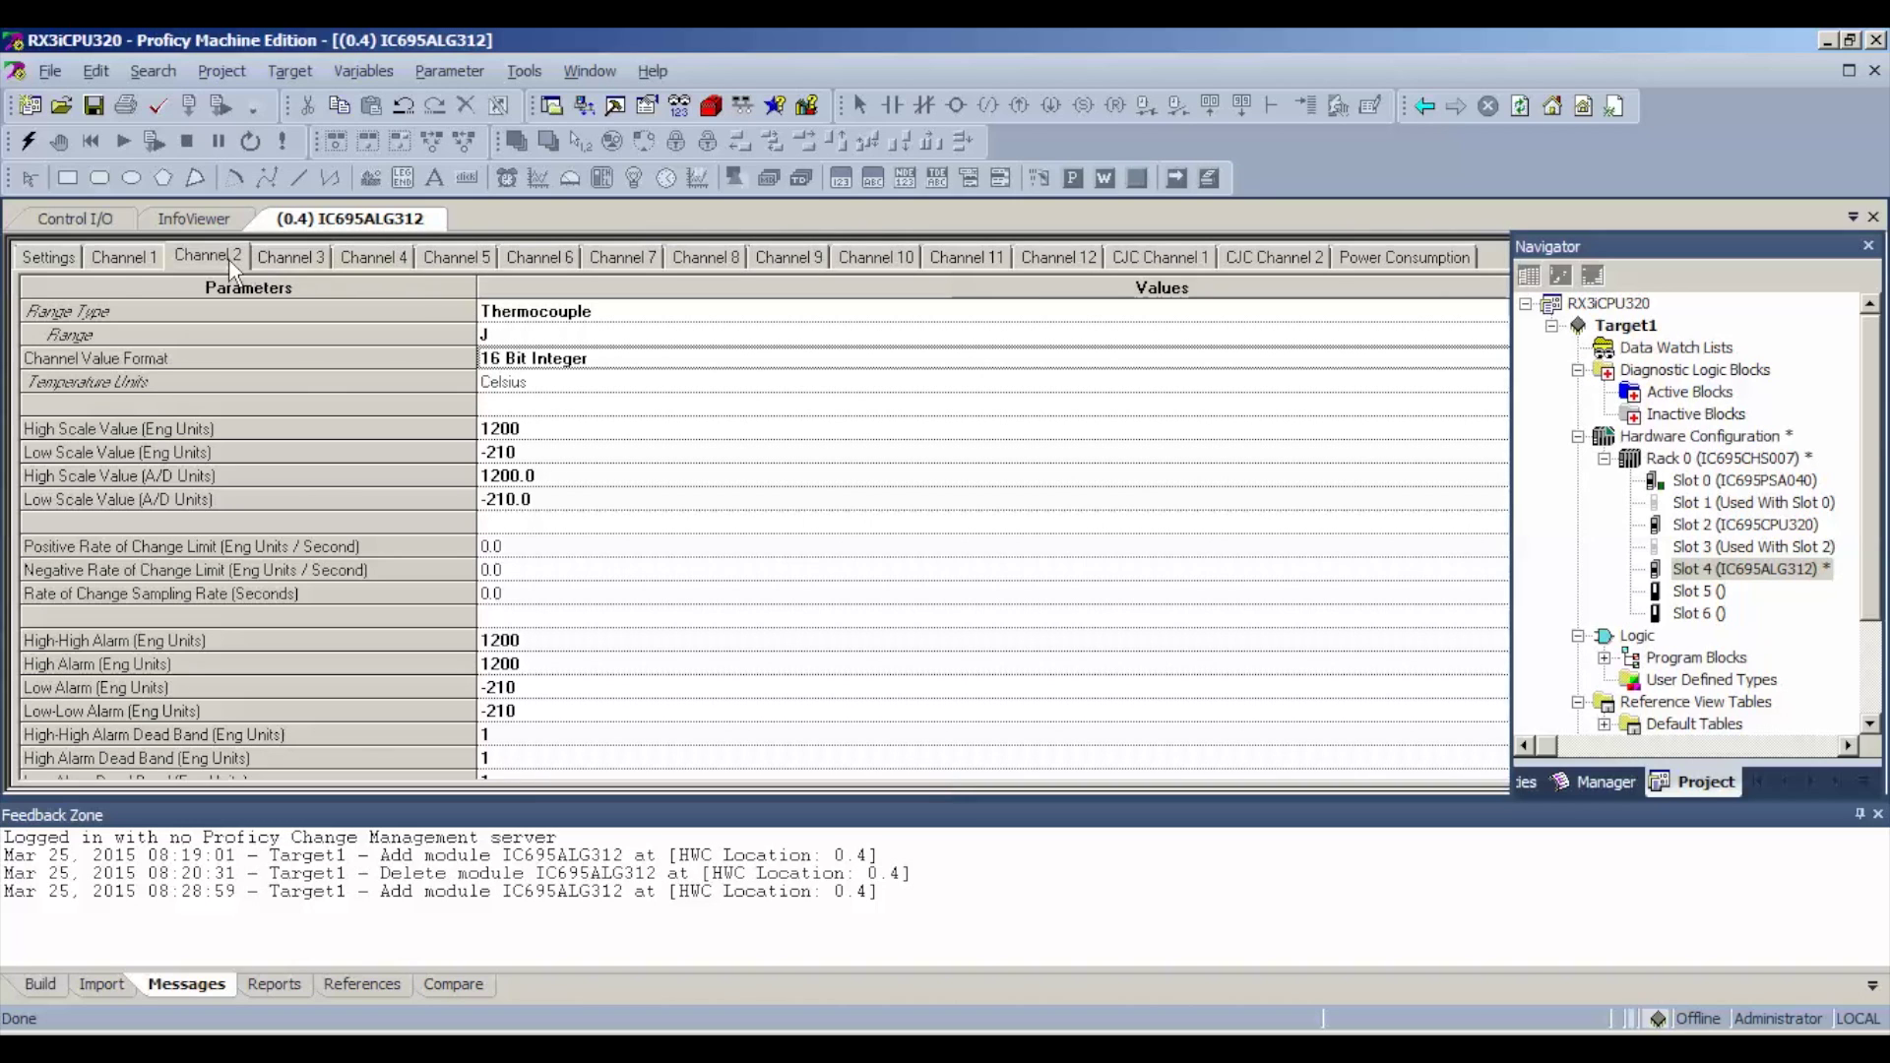
{"action": "left_click", "coordinate": [122, 261]}
{"action": "left_click", "coordinate": [56, 261]}
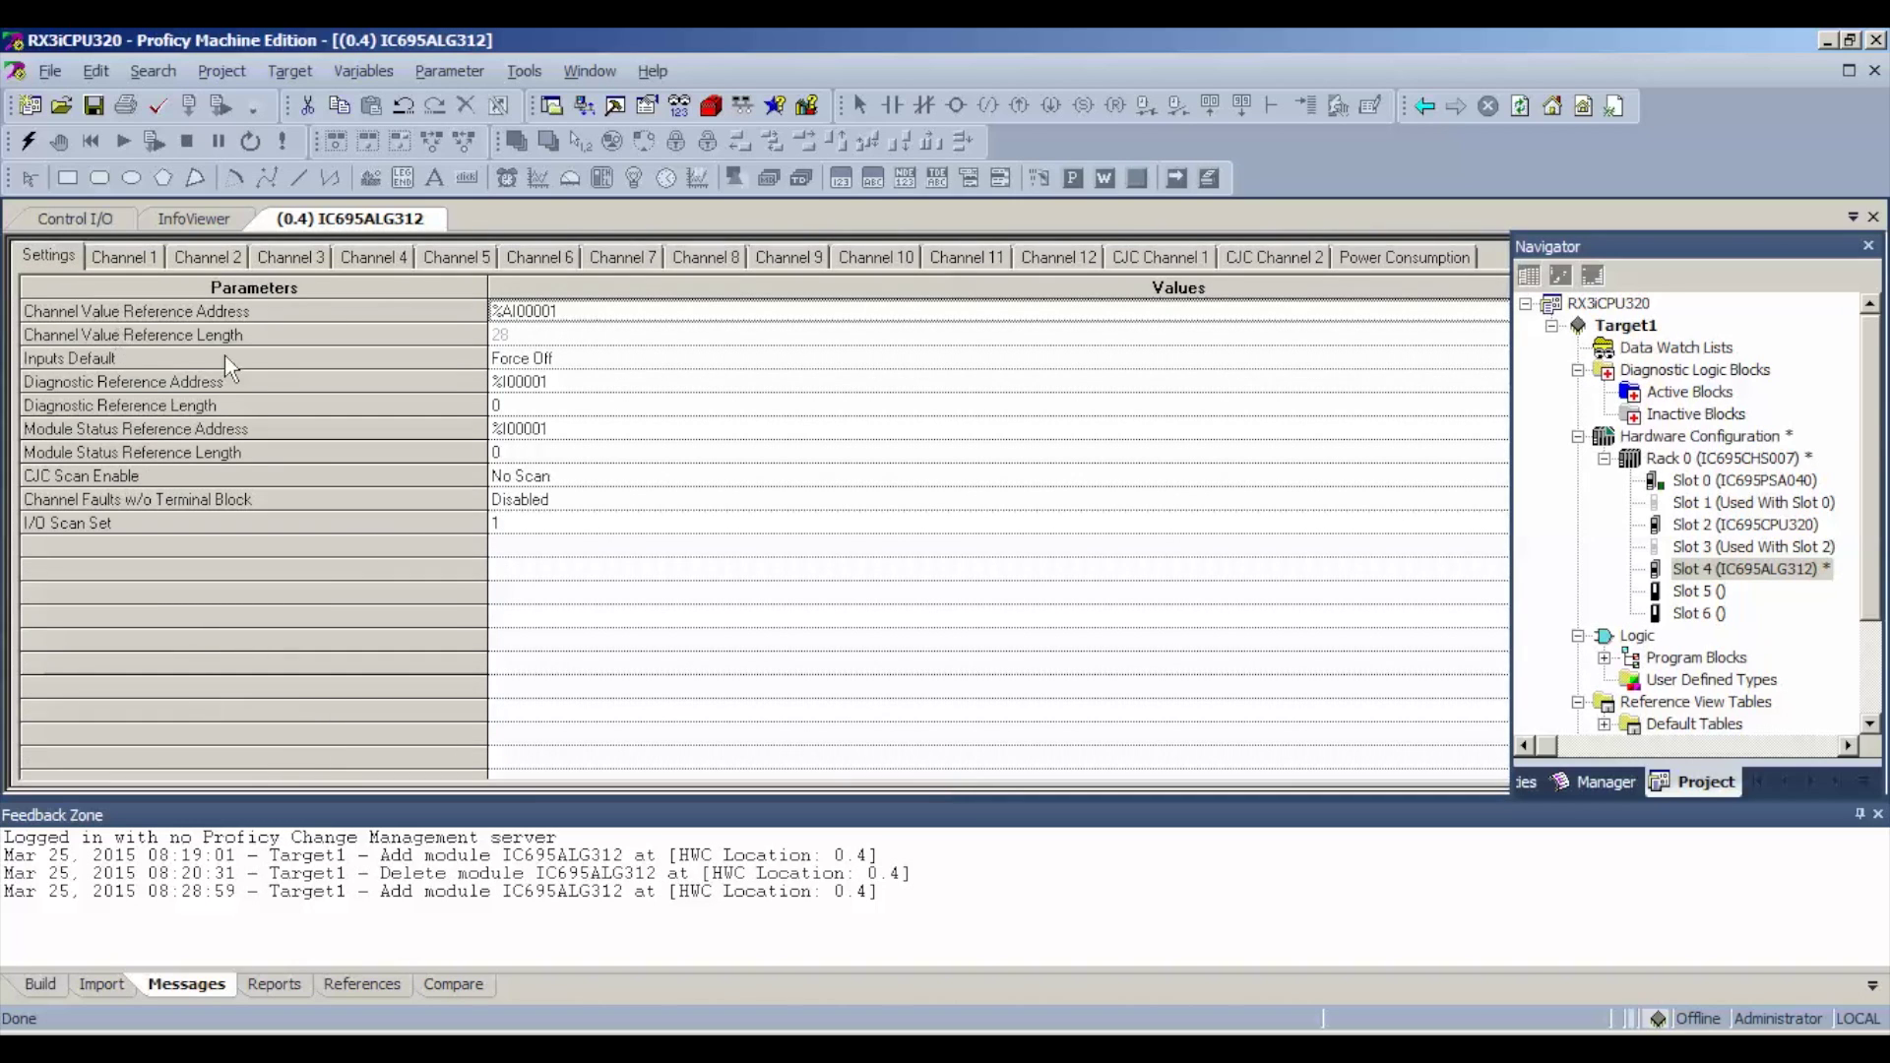
- Connect online to the IC695CPU320 controller and switch to Programmer mode
{"action": "left_click", "coordinate": [28, 144]}
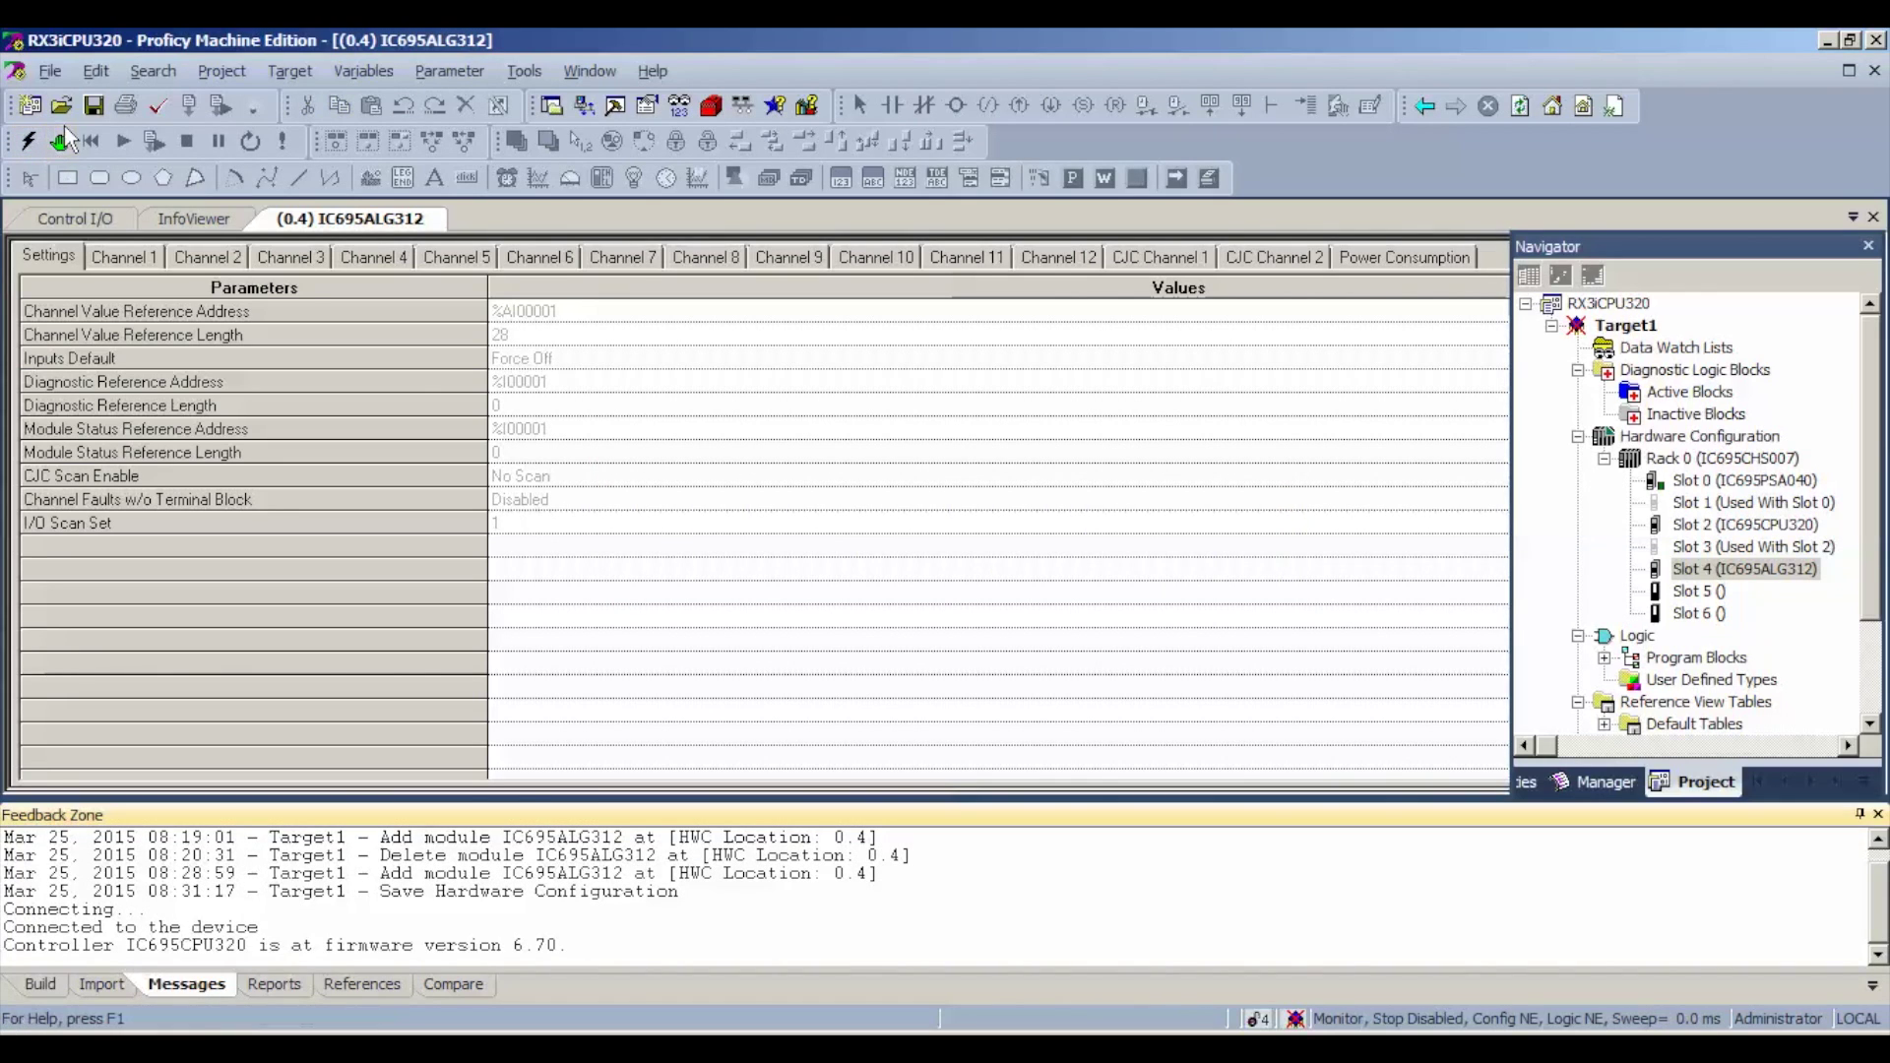
{"action": "left_click", "coordinate": [59, 142]}
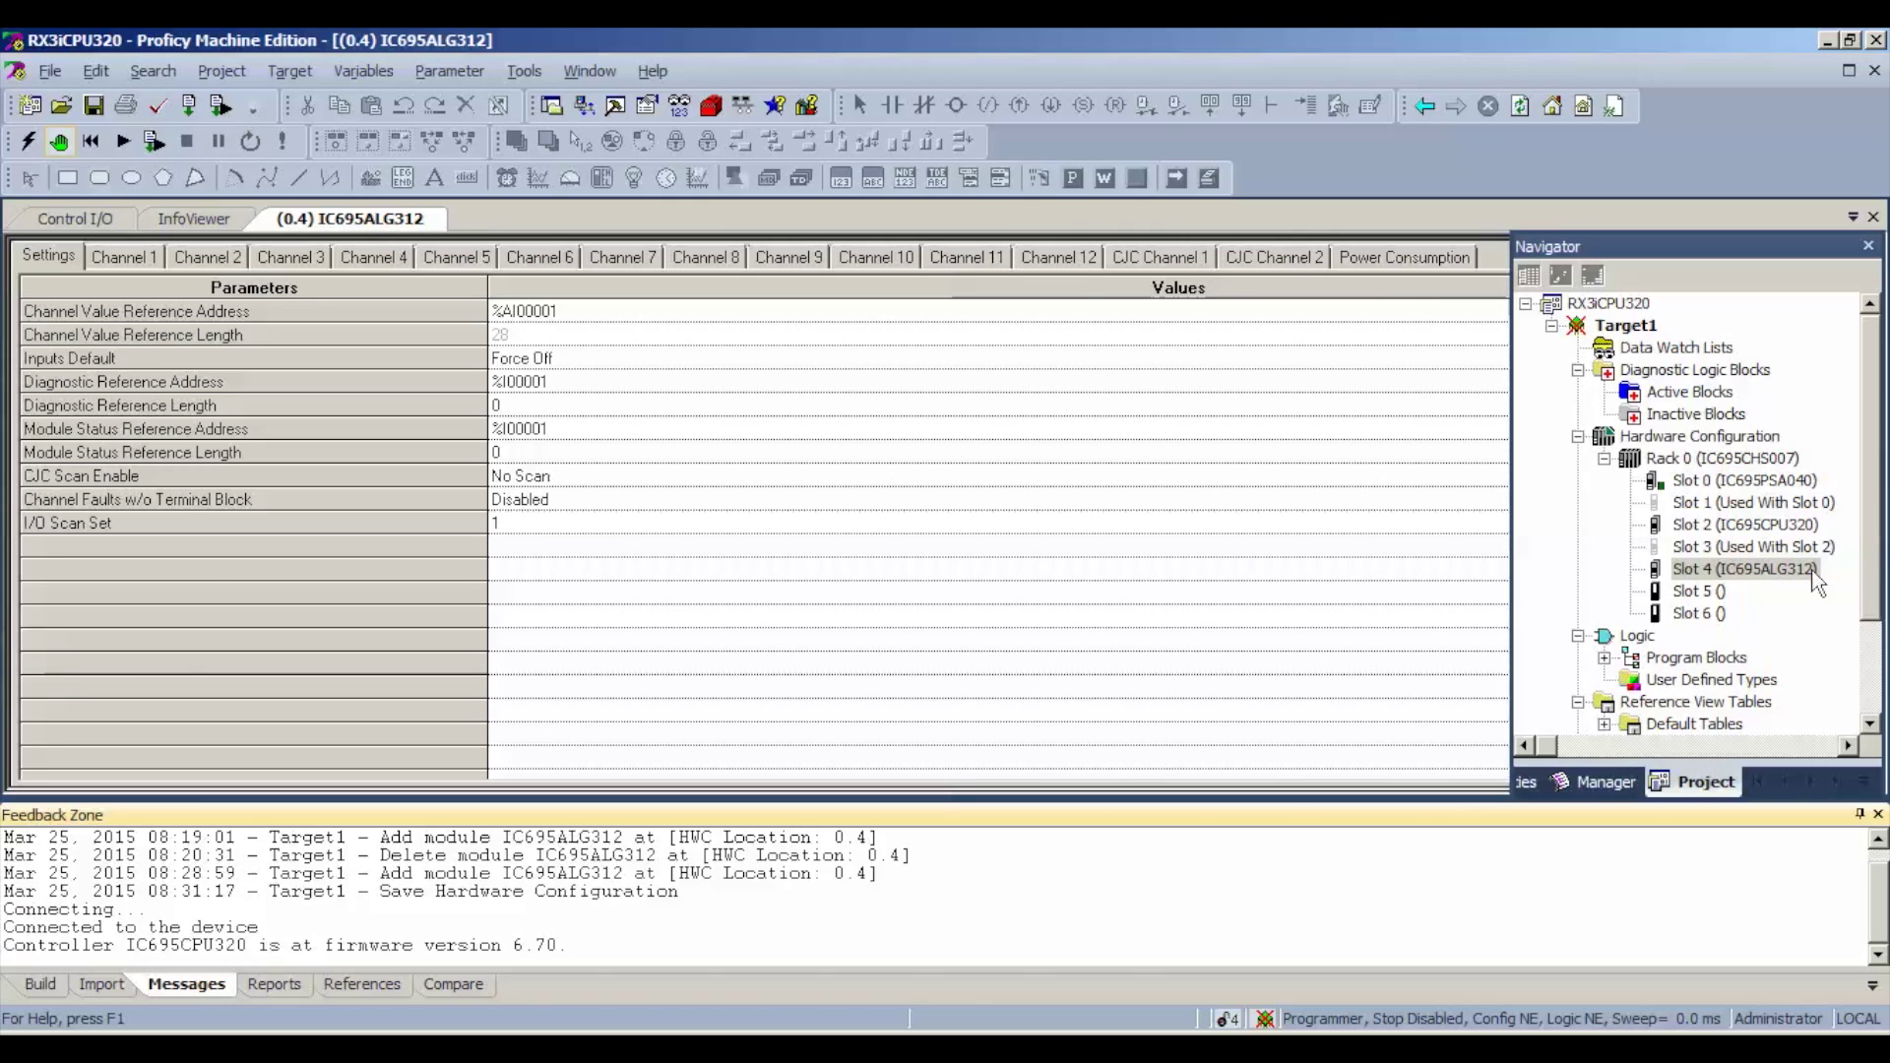
- Clear the Controller Fault Table and IO Fault Table from controller memory, confirming the clear
{"action": "left_click", "coordinate": [291, 69]}
{"action": "mouse_move", "coordinate": [360, 431]}
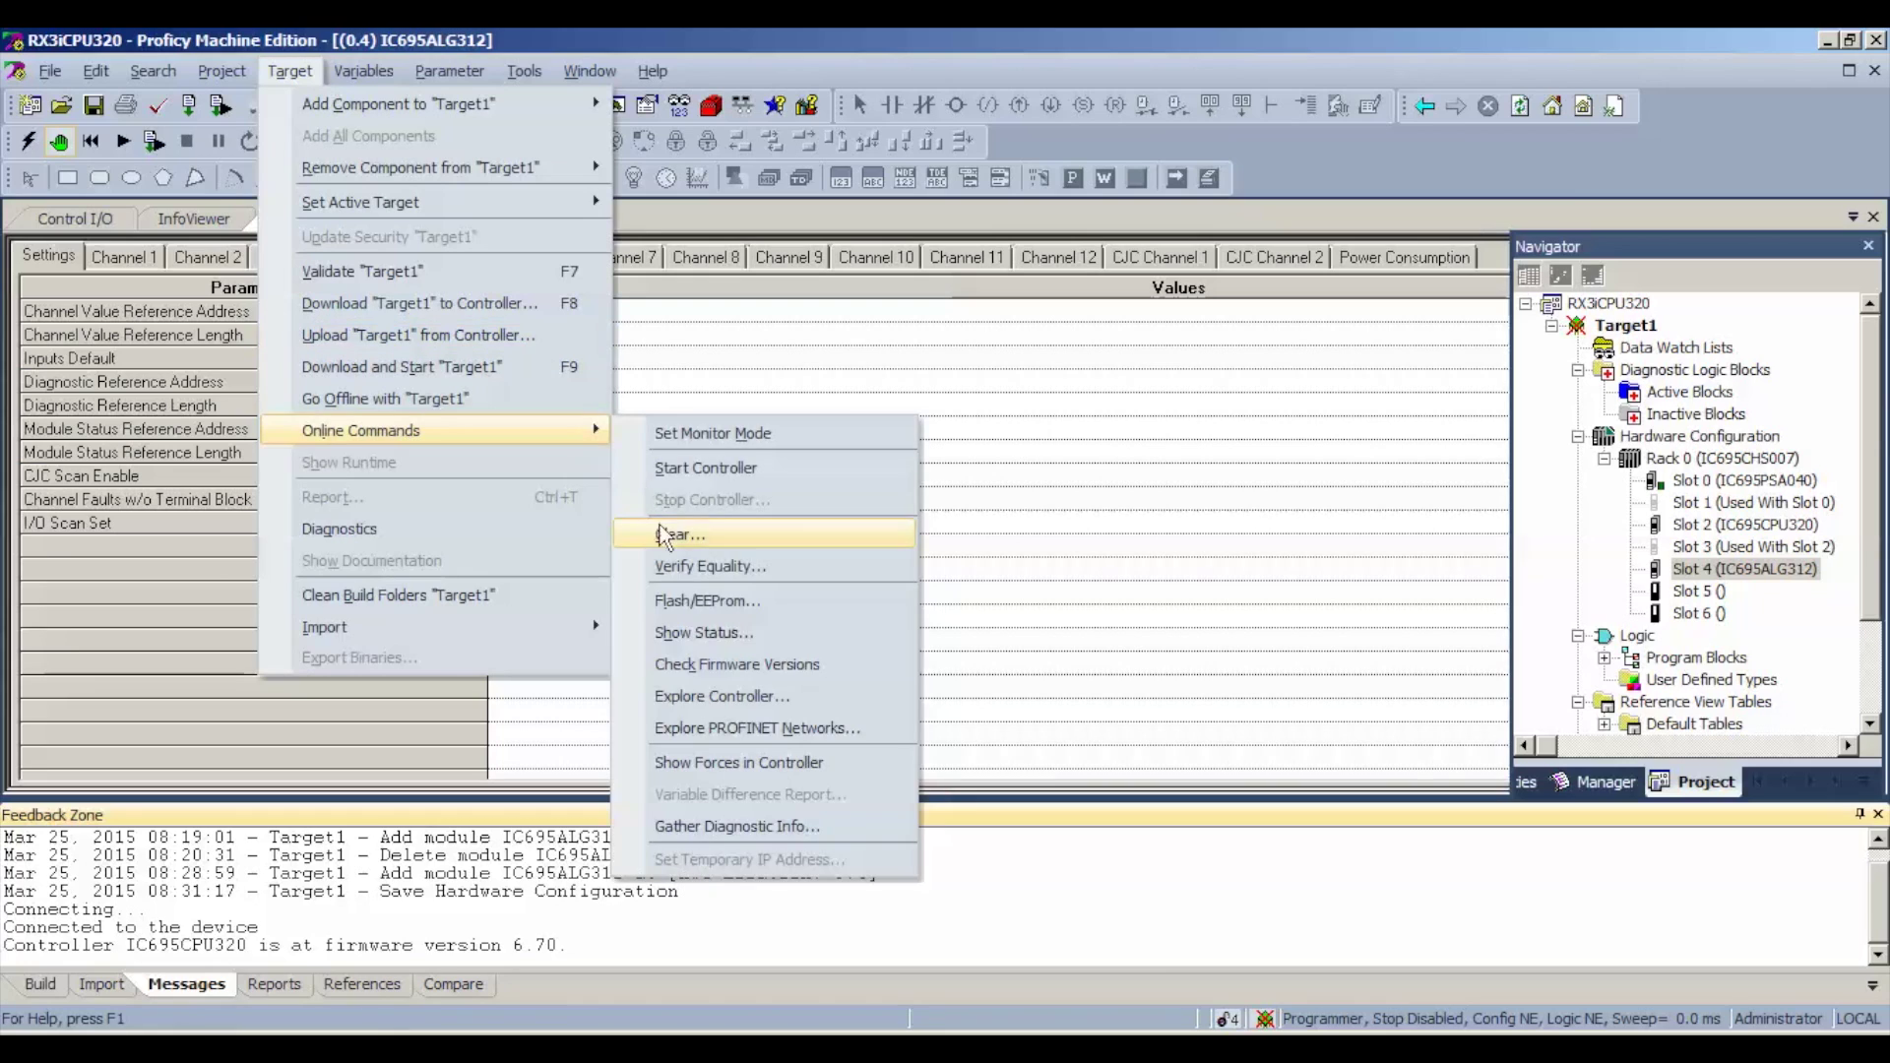
{"action": "left_click", "coordinate": [665, 535]}
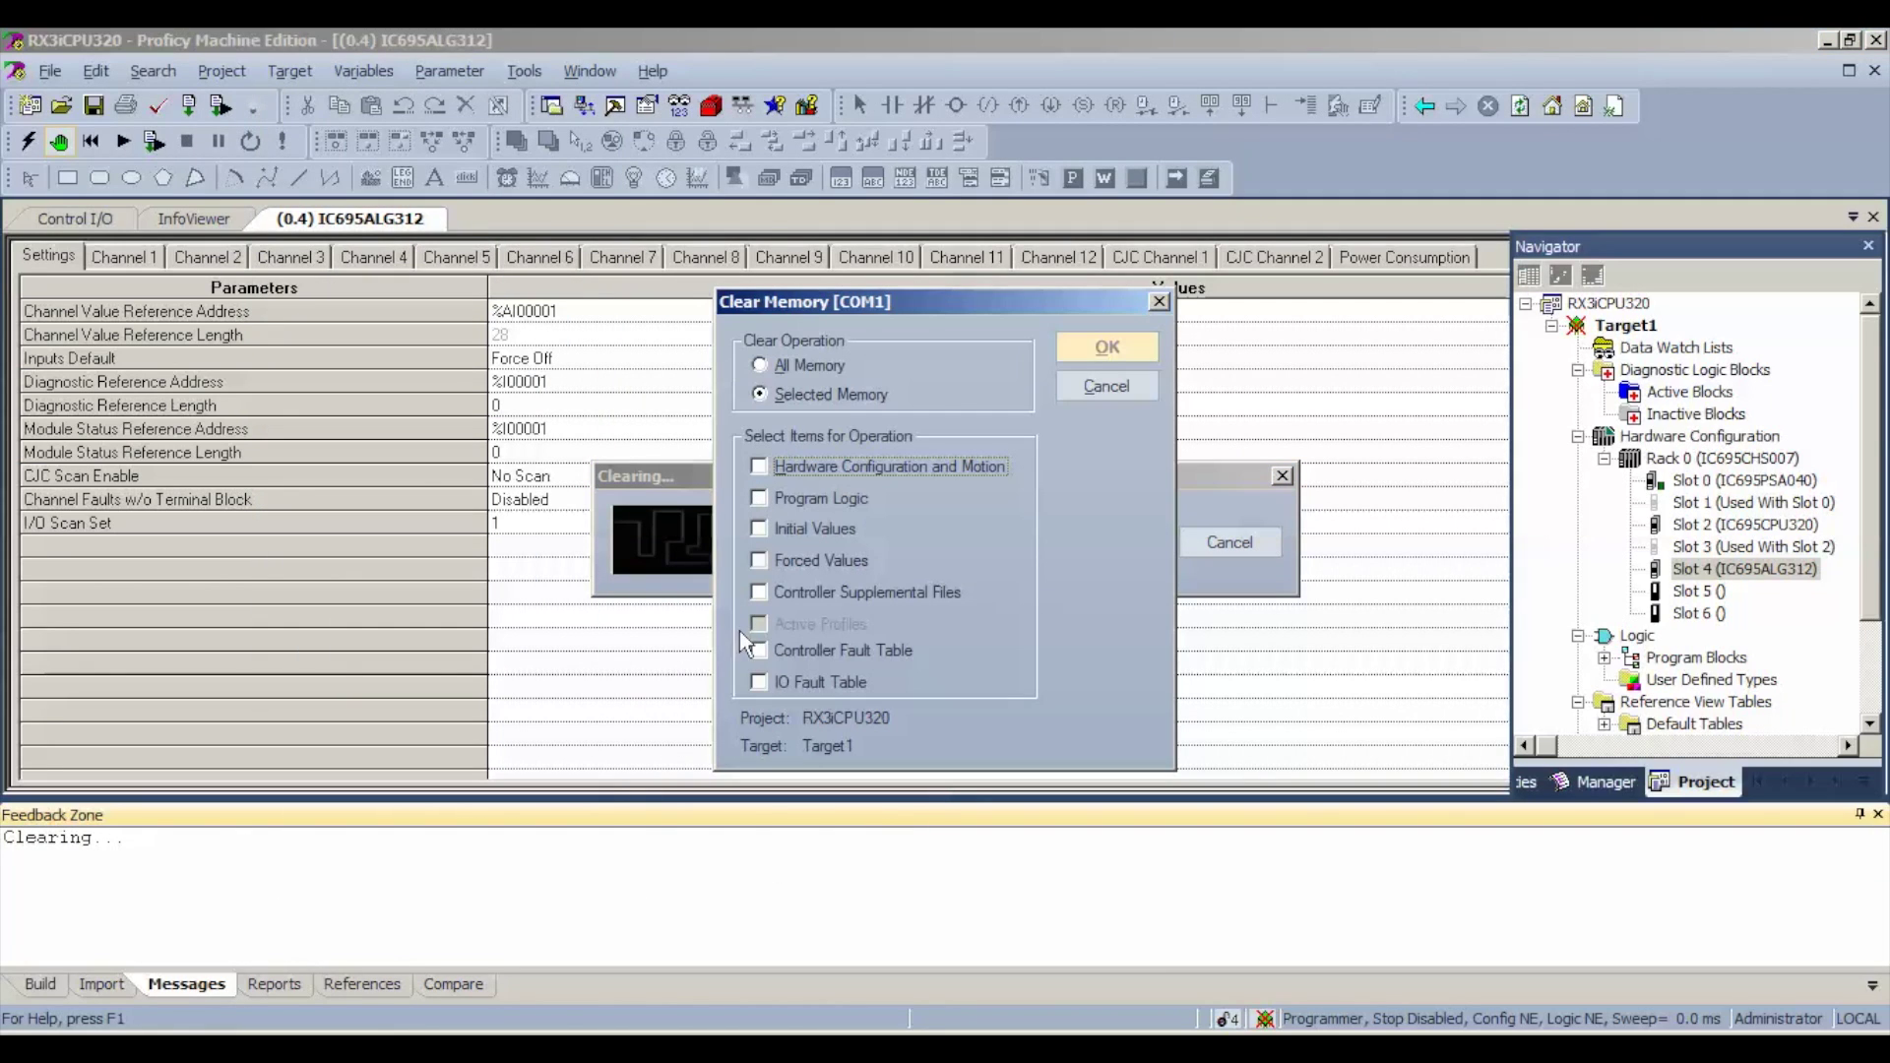
{"action": "left_click", "coordinate": [759, 650]}
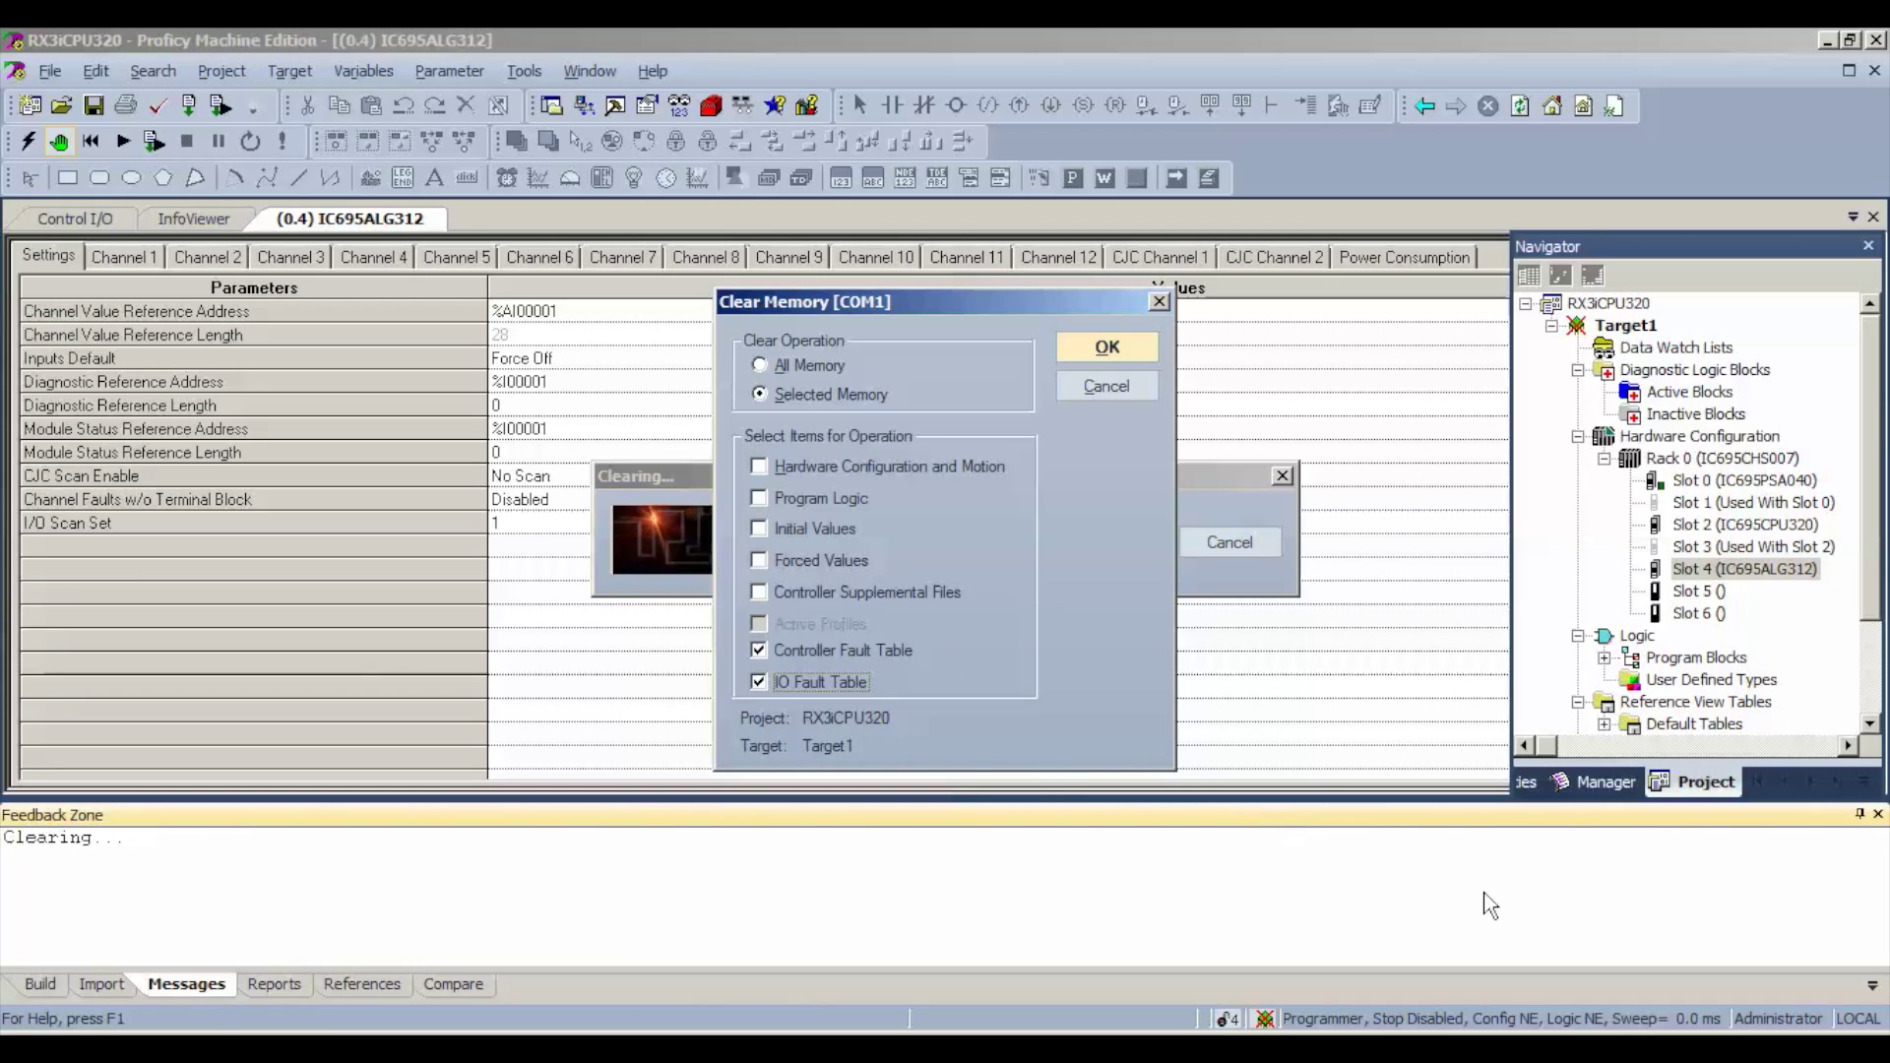
{"action": "left_click", "coordinate": [1089, 357]}
{"action": "left_click", "coordinate": [887, 606]}
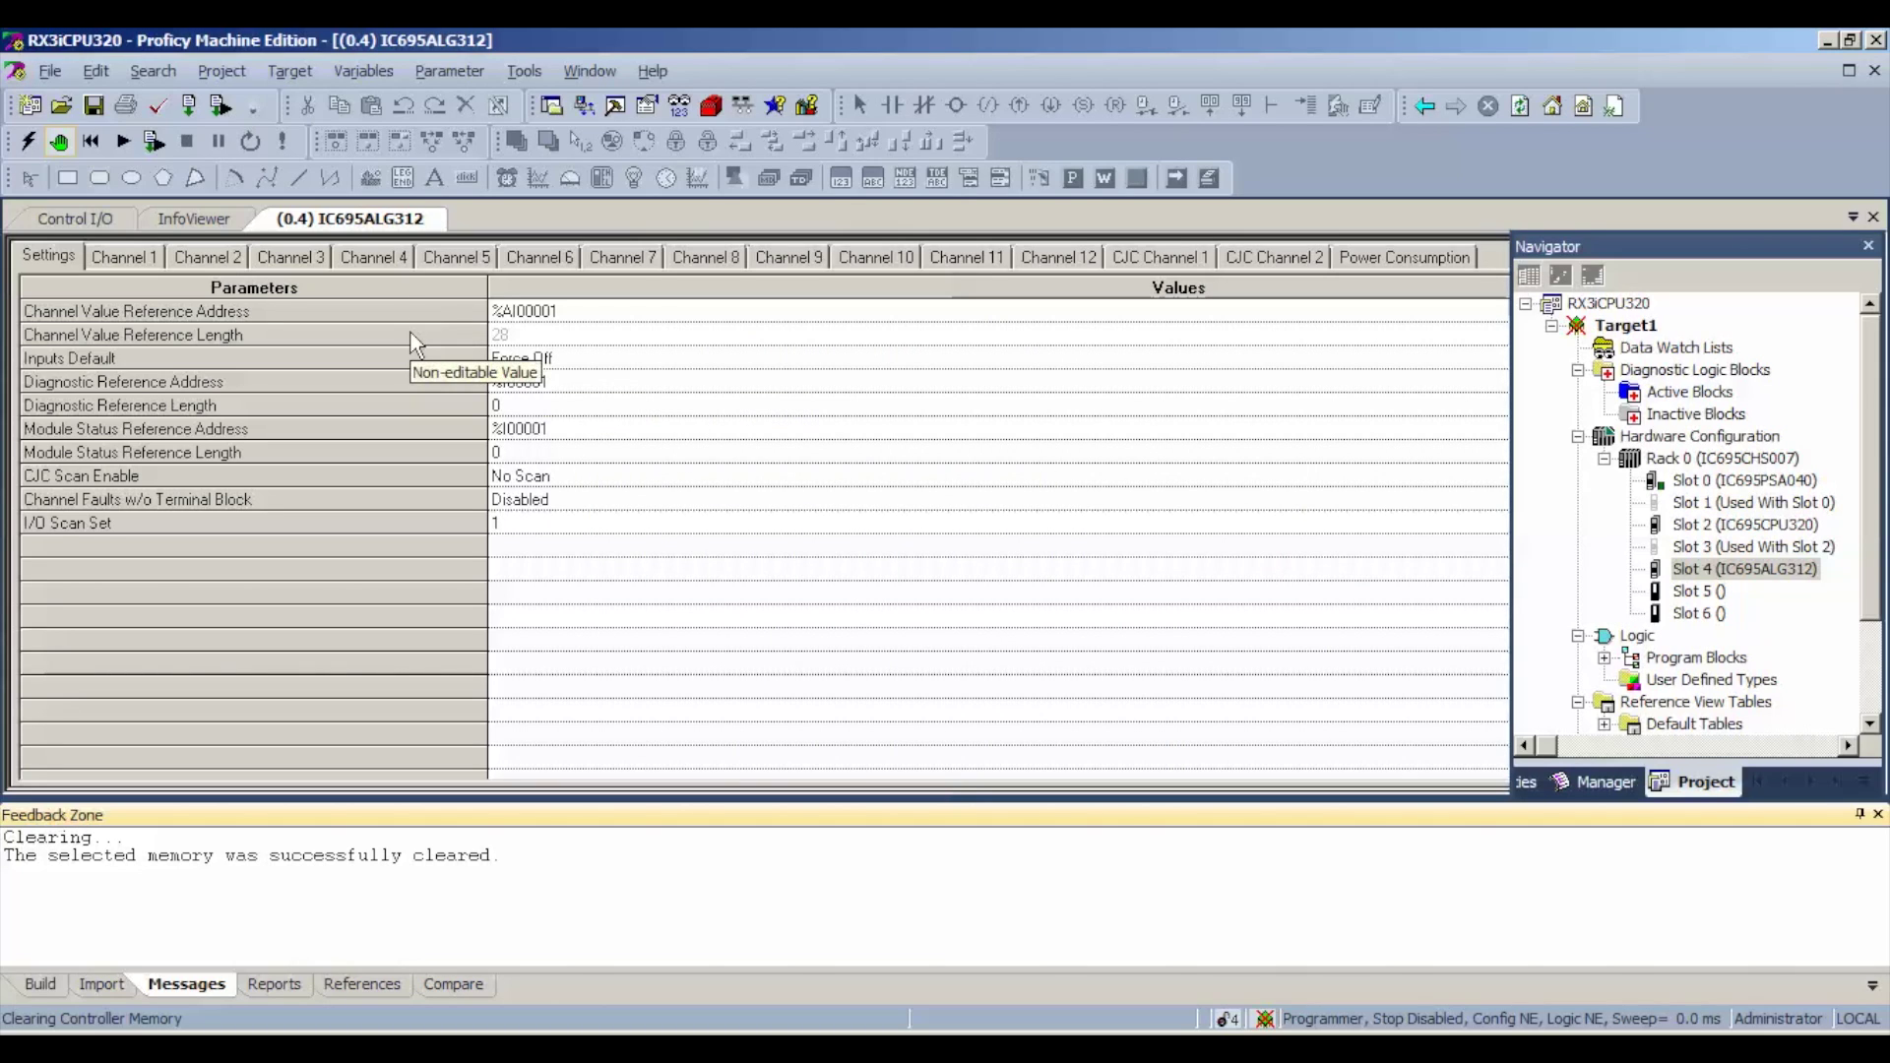
- Download and start the project with Hardware Configuration and Logic selected
{"action": "left_click", "coordinate": [155, 144]}
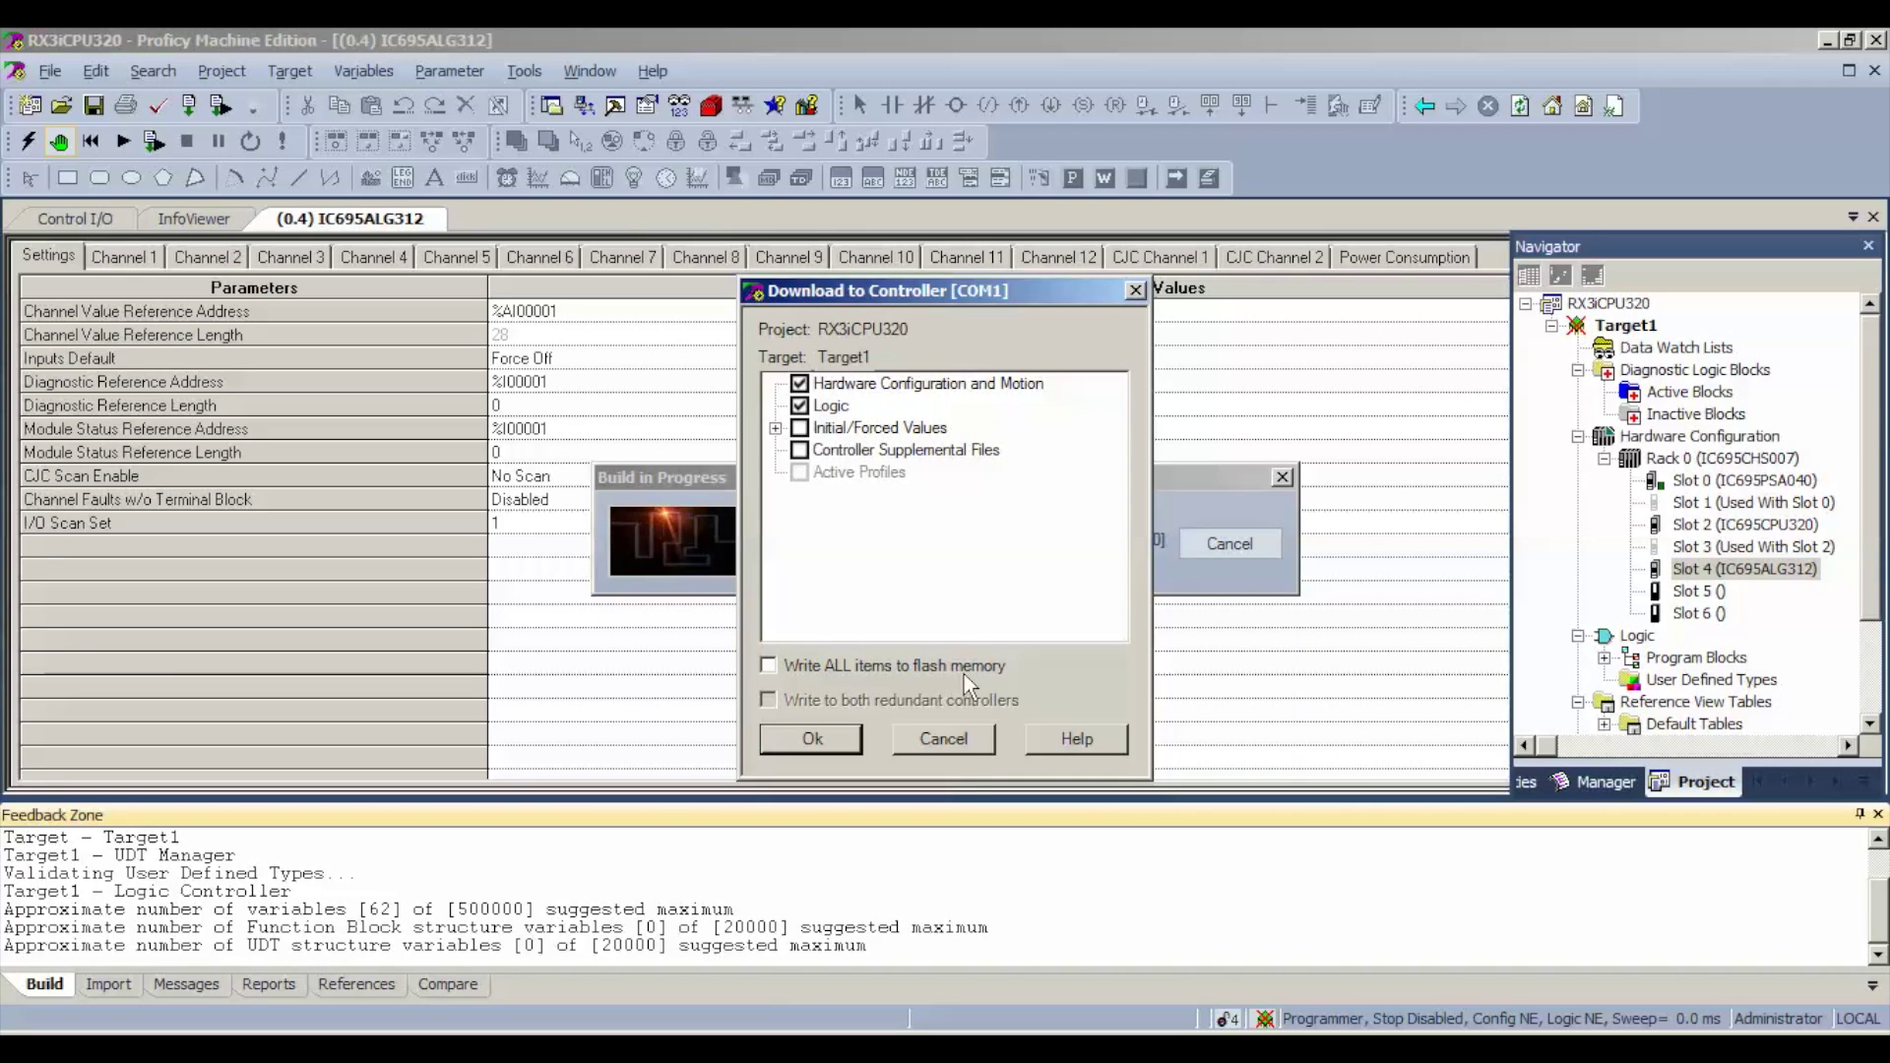
{"action": "left_click", "coordinate": [810, 739]}
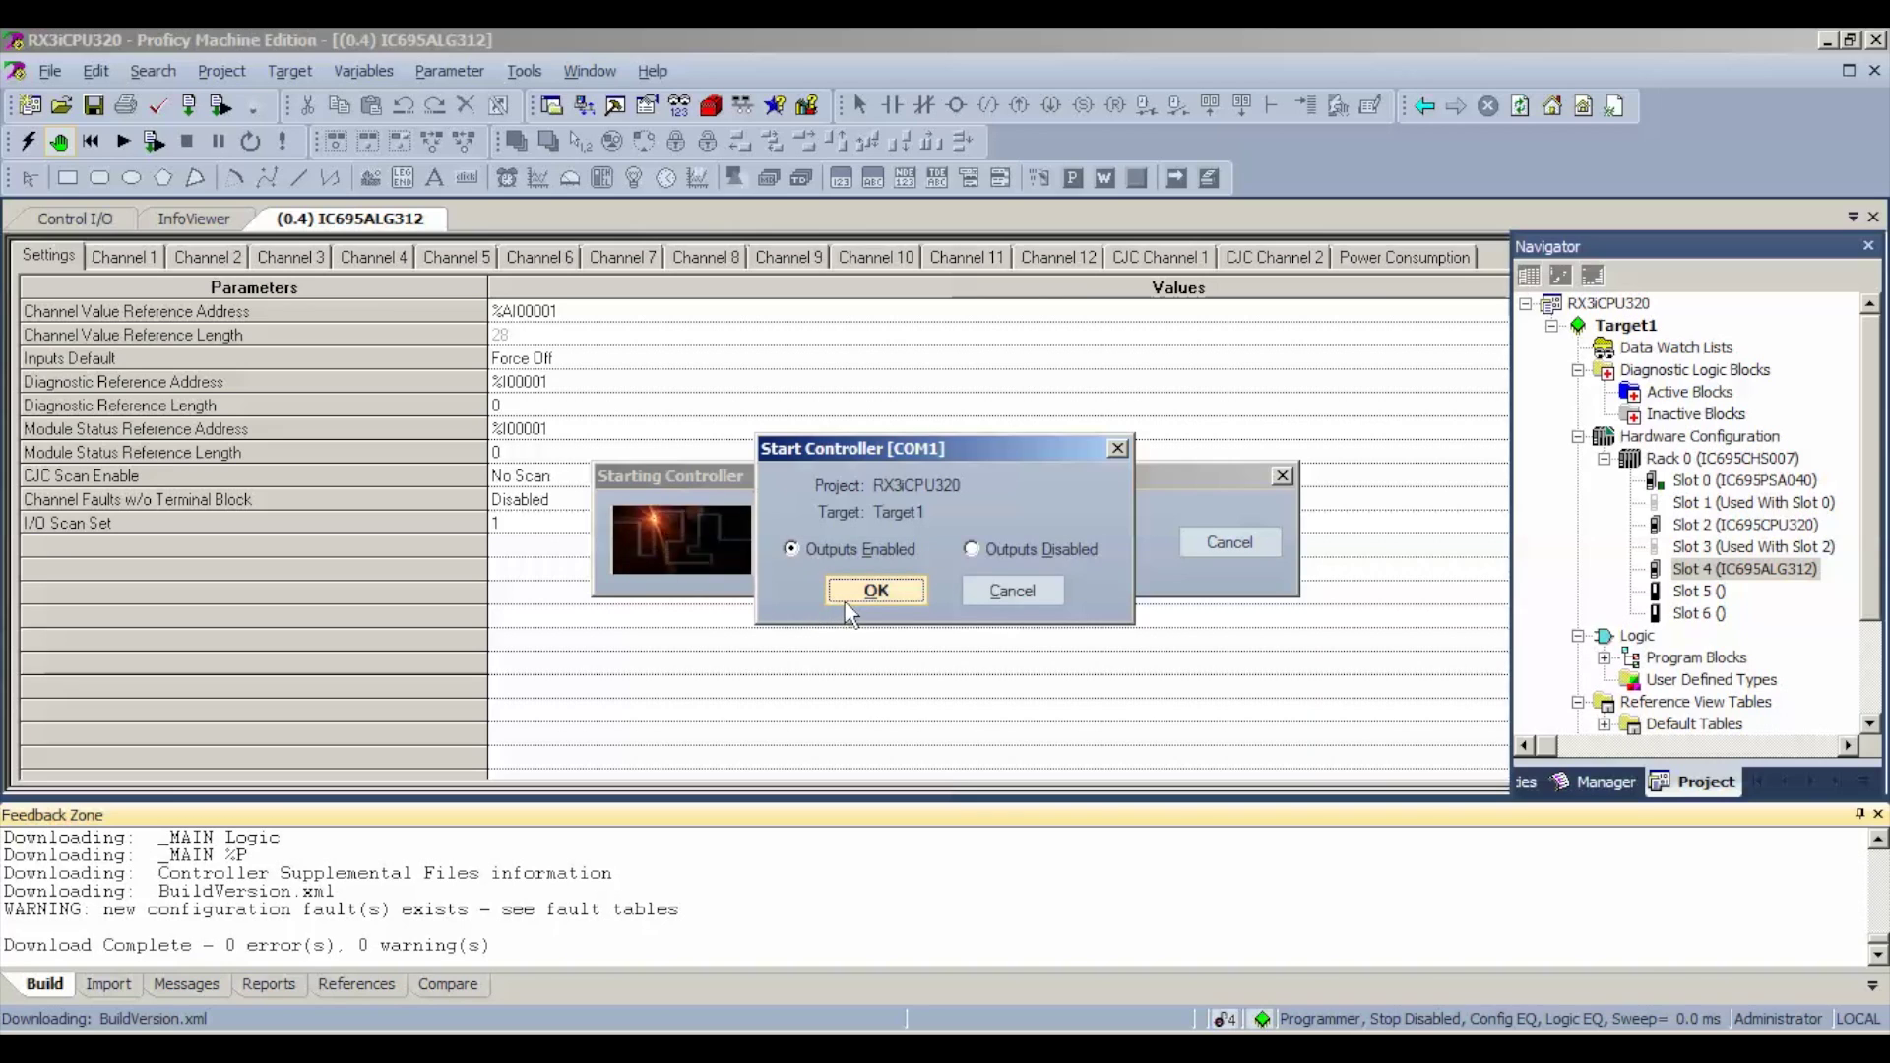
- Start the controller with Outputs Enabled
{"action": "left_click", "coordinate": [871, 590]}
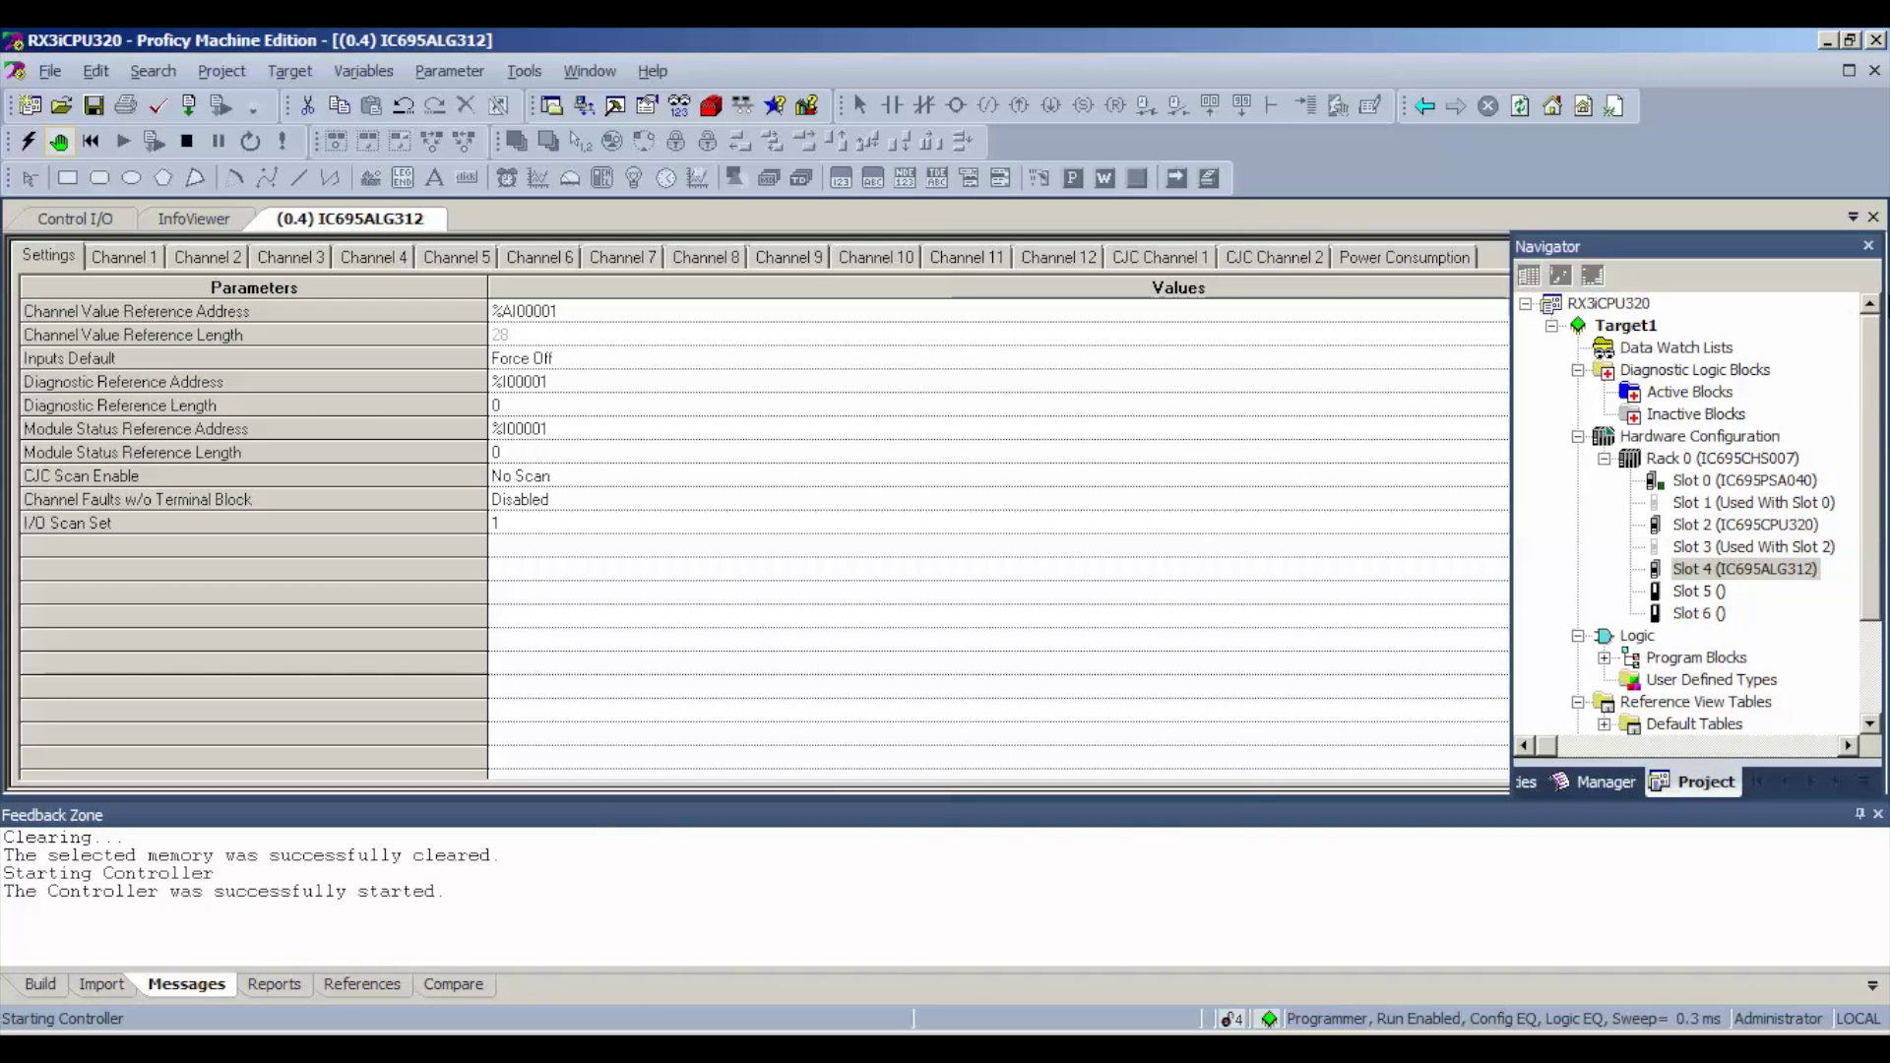
{"action": "left_click_drag", "start_coordinate": [1867, 363], "coordinate": [1875, 471]}
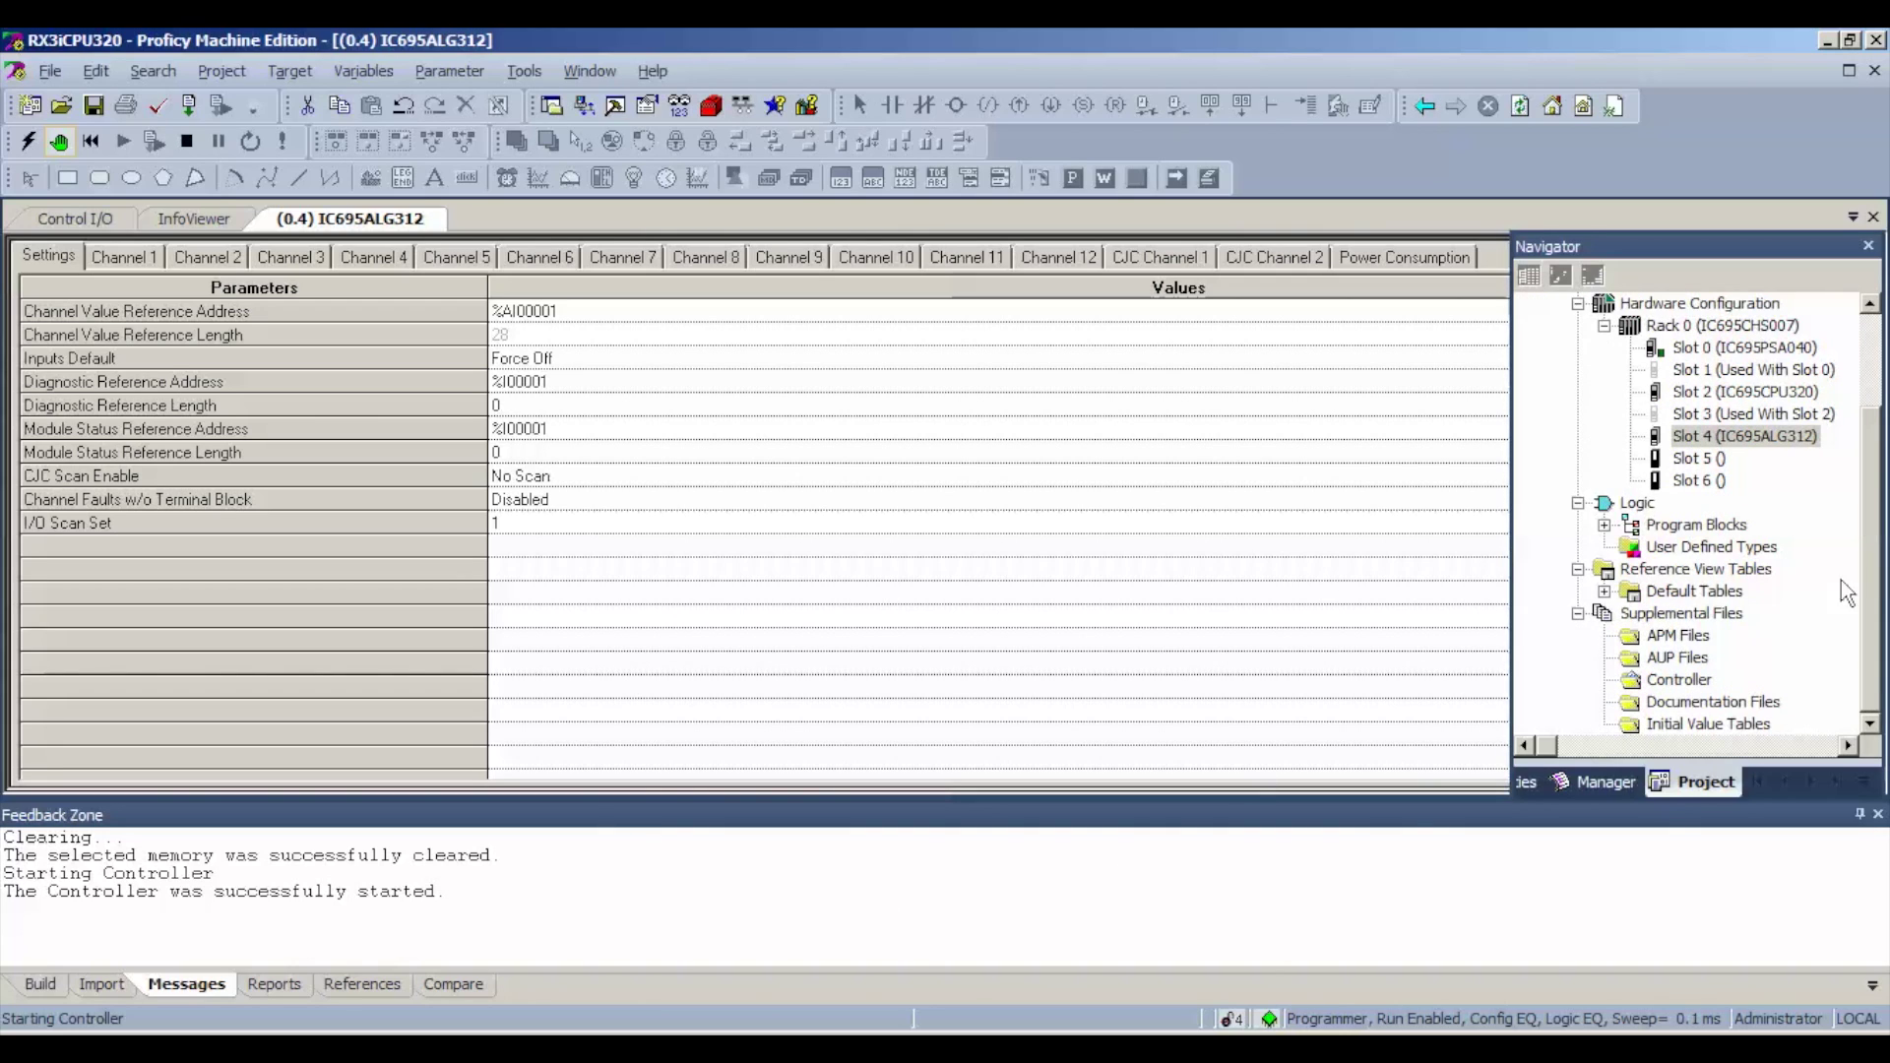
- Open the %AI - Analog Input table from Reference View Tables > Default Tables
{"action": "left_click", "coordinate": [1606, 592]}
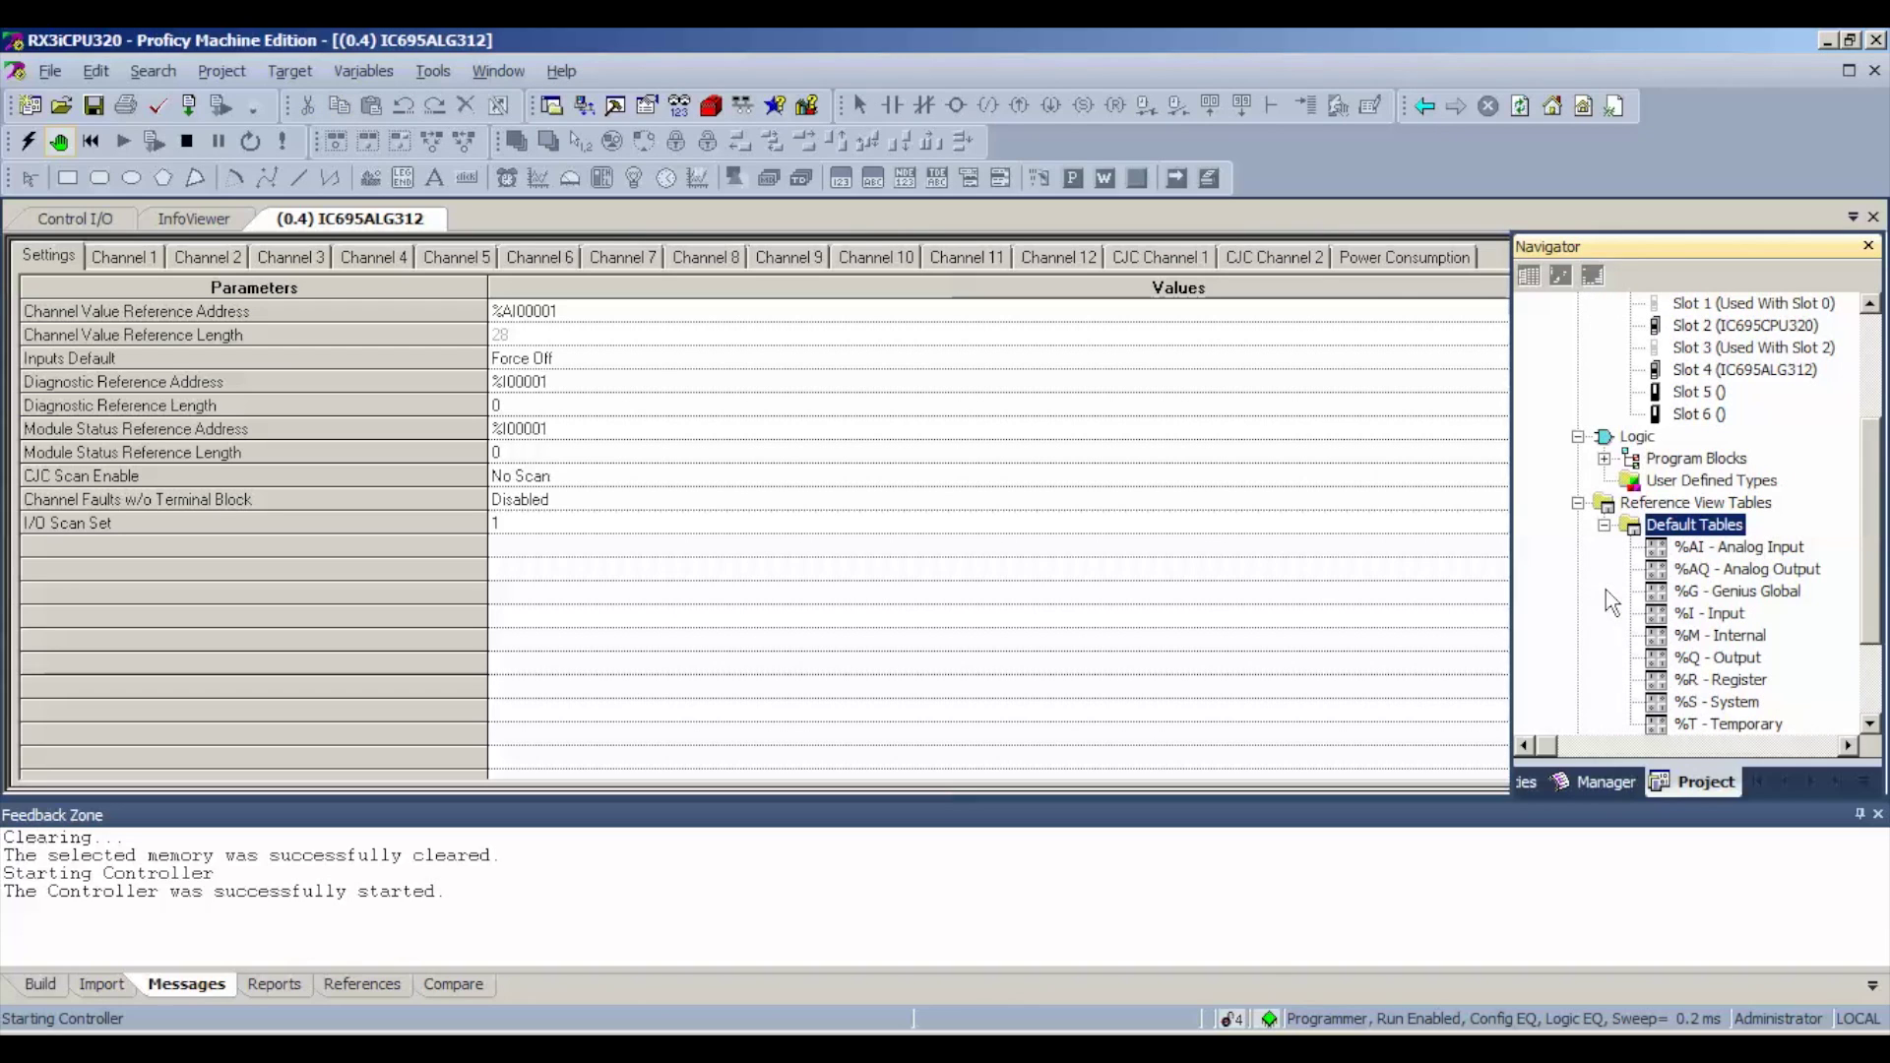
{"action": "double_click", "coordinate": [1725, 549]}
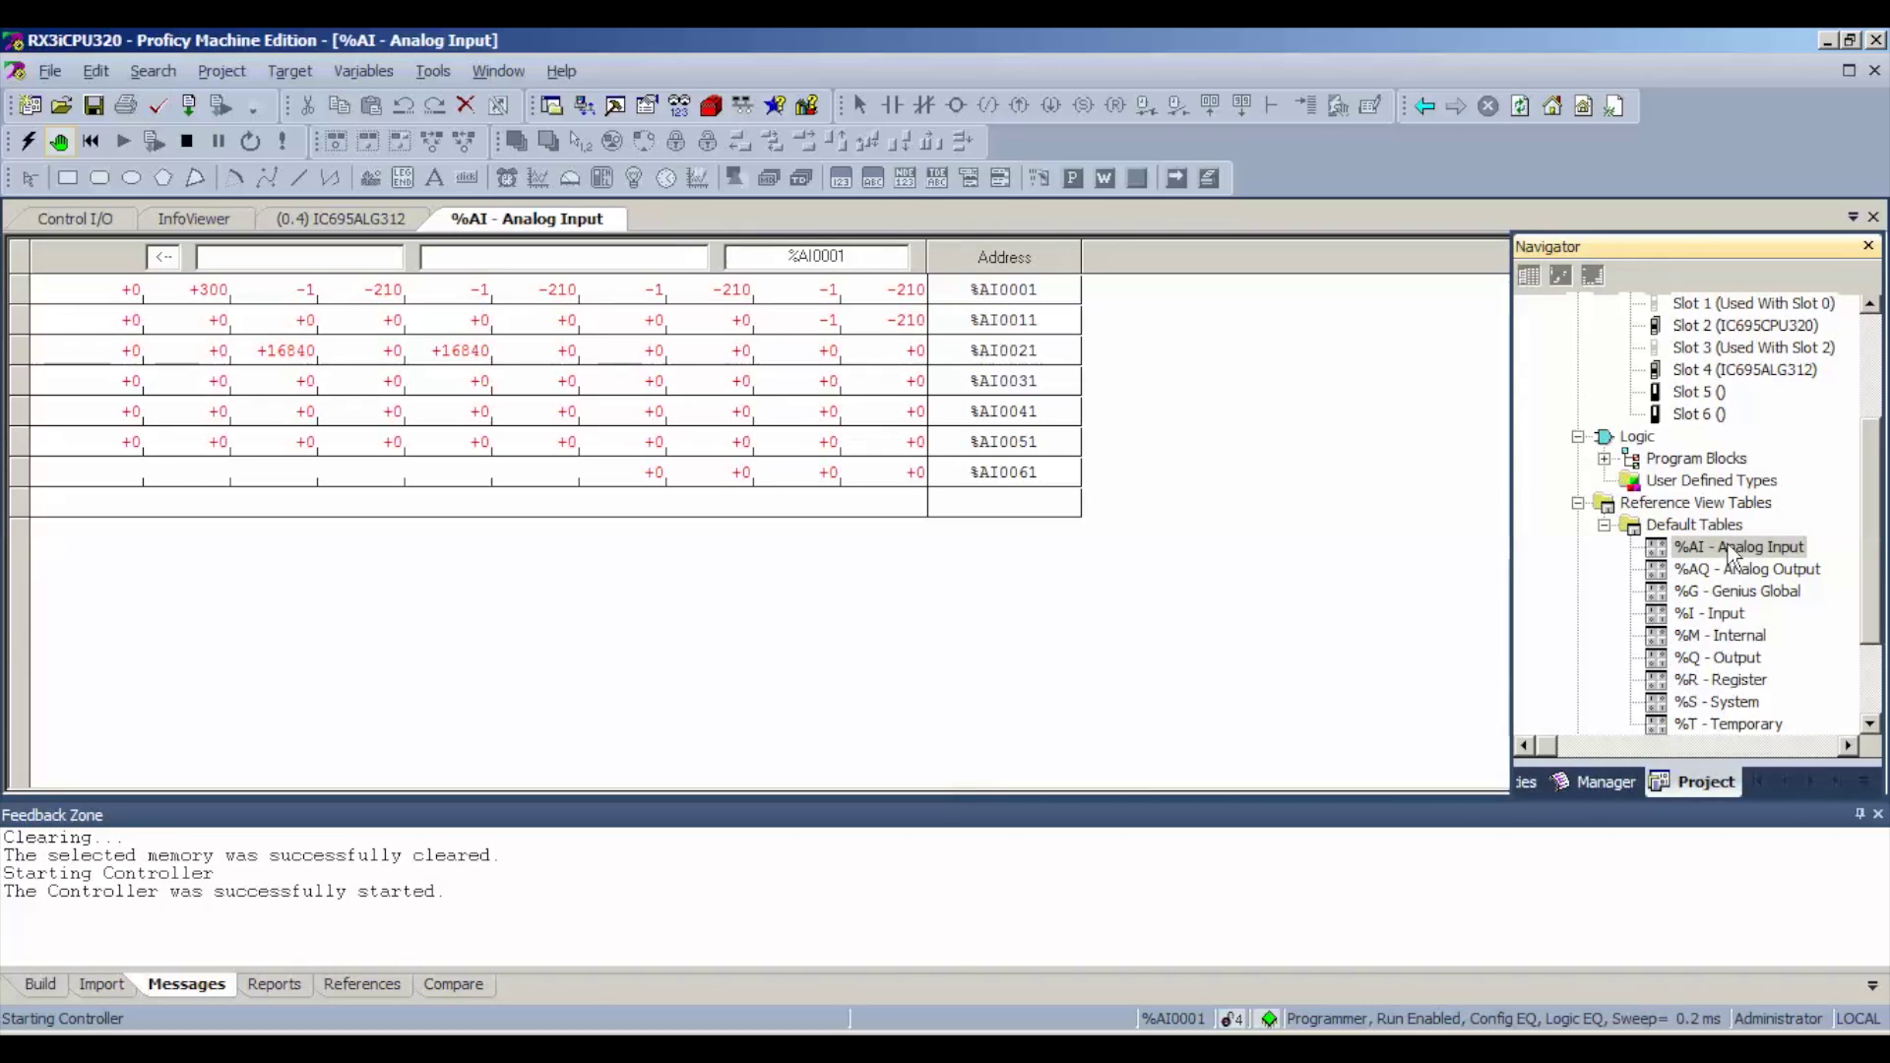